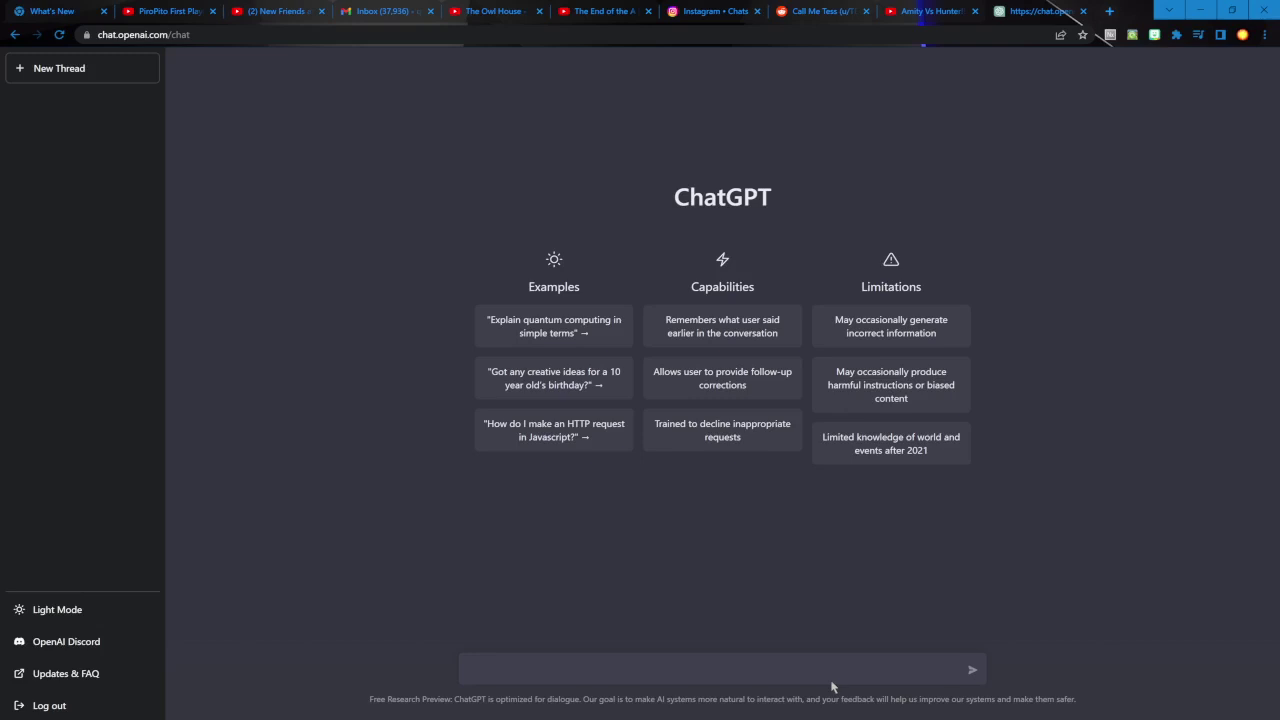
- Submit the prompt "Write an intro for a video about ChatGPT"
{"action": "left_click", "coordinate": [831, 669]}
{"action": "type", "text": "Write an intro for a video about C"}
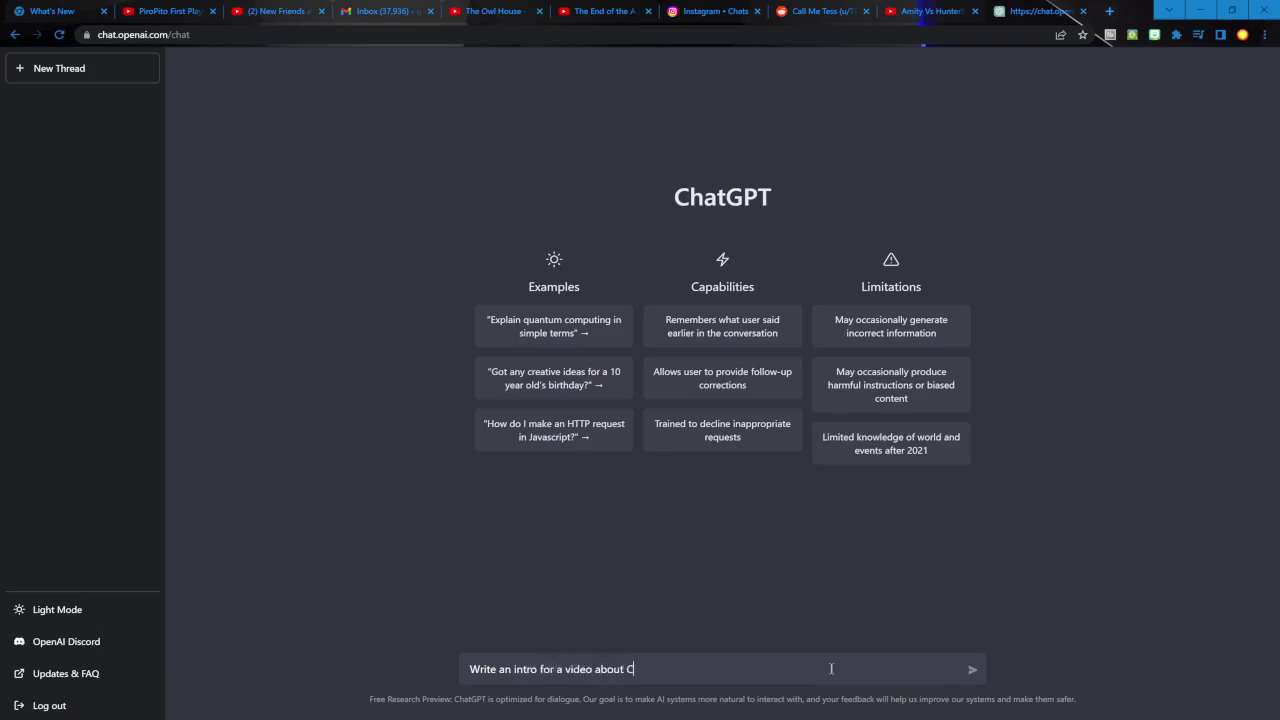
{"action": "type", "text": "hatGPT"}
{"action": "key", "text": "Return"}
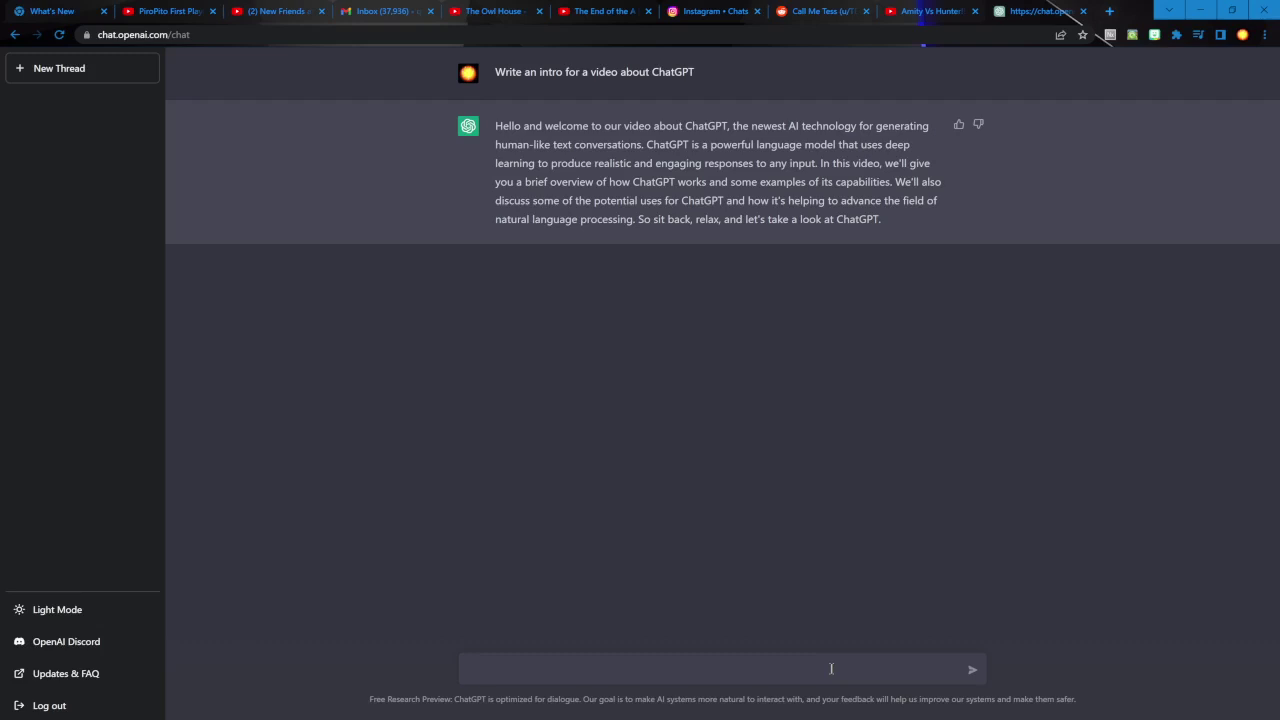
- Submit the prompt "Talk about the ethics of AI-Generated Art" in the same conversation
{"action": "type", "text": "Talk about the ethics of AI-=Generated Art"}
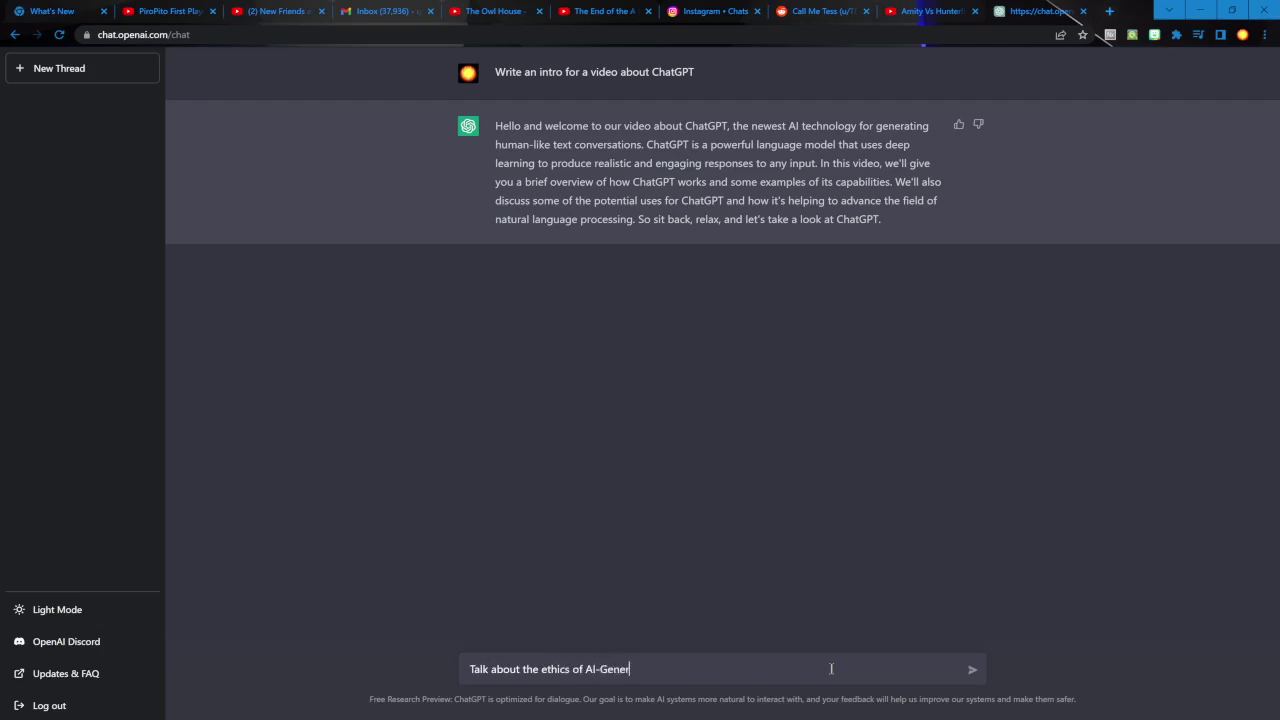
{"action": "key", "text": "Return"}
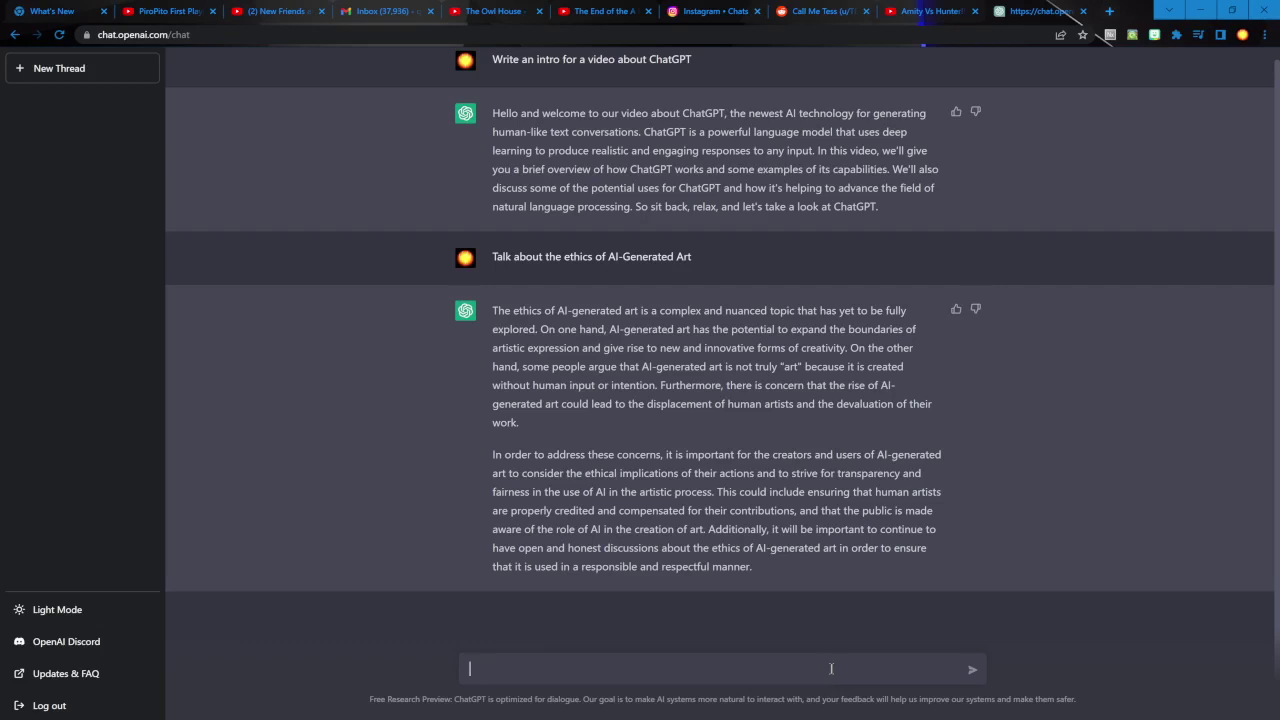
- Submit the prompt "Give me a python program with a basic 2d character controller" and look through the returned code and explanation
{"action": "type", "text": "Give me a python program"}
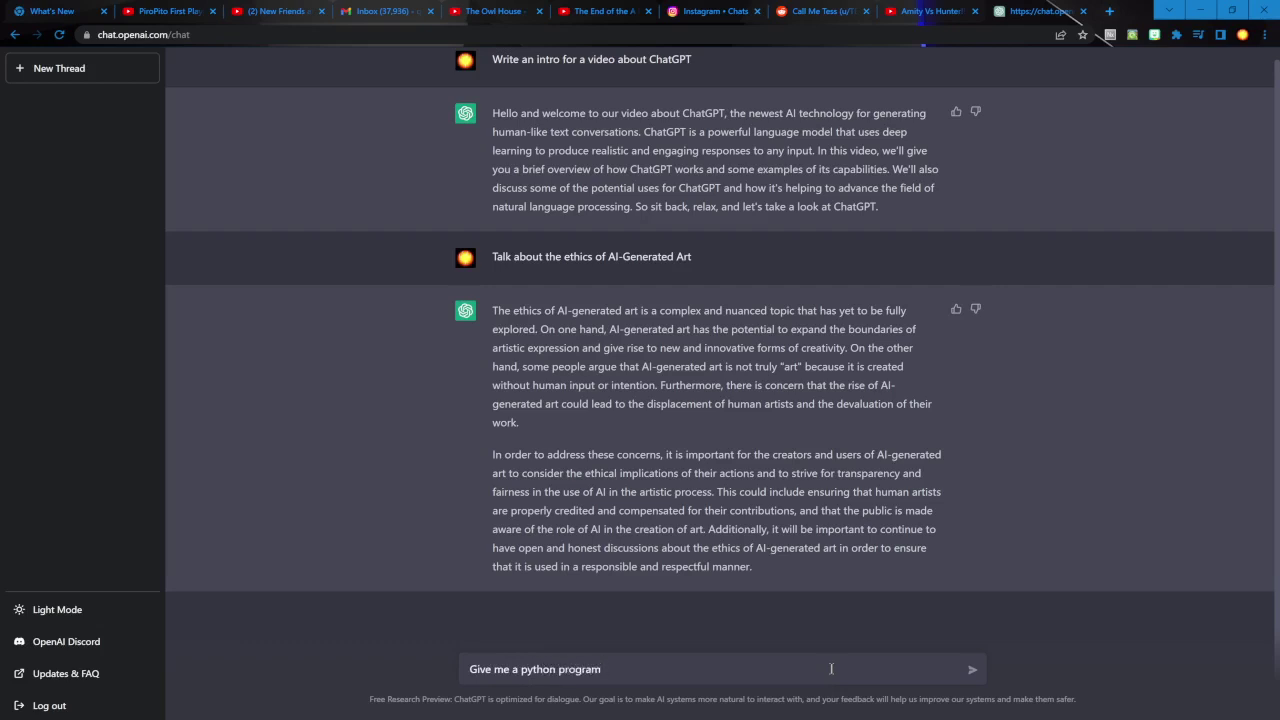
{"action": "type", "text": " with a basic 2d character controller"}
{"action": "key", "text": "Return"}
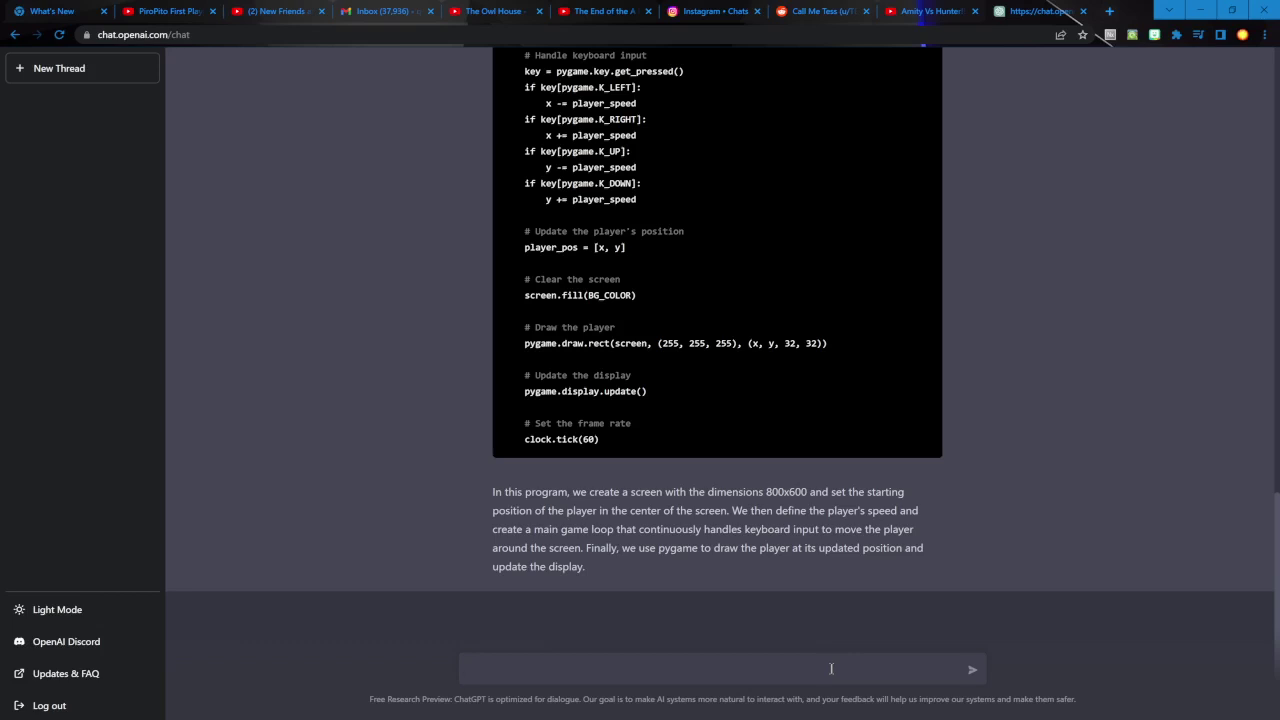
{"action": "scroll", "coordinate": [655, 620], "scroll_direction": "up", "scroll_amount": 10}
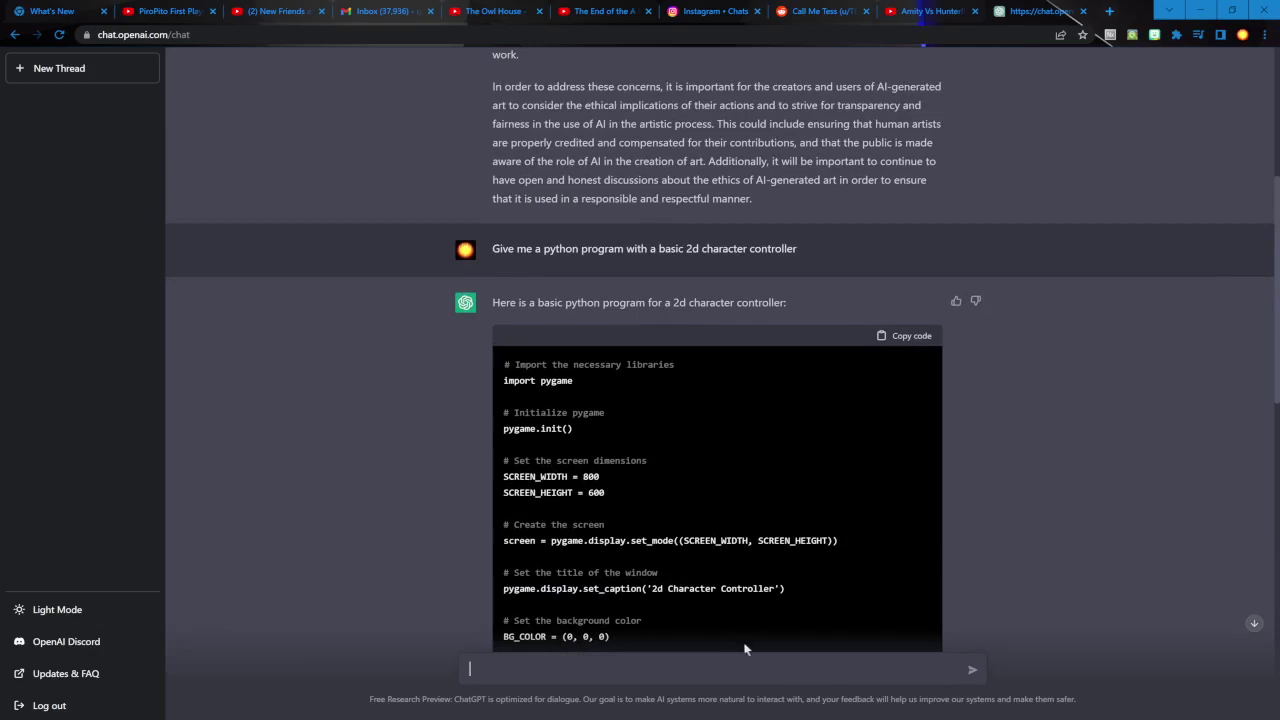
{"action": "scroll", "coordinate": [597, 615], "scroll_direction": "down", "scroll_amount": 3}
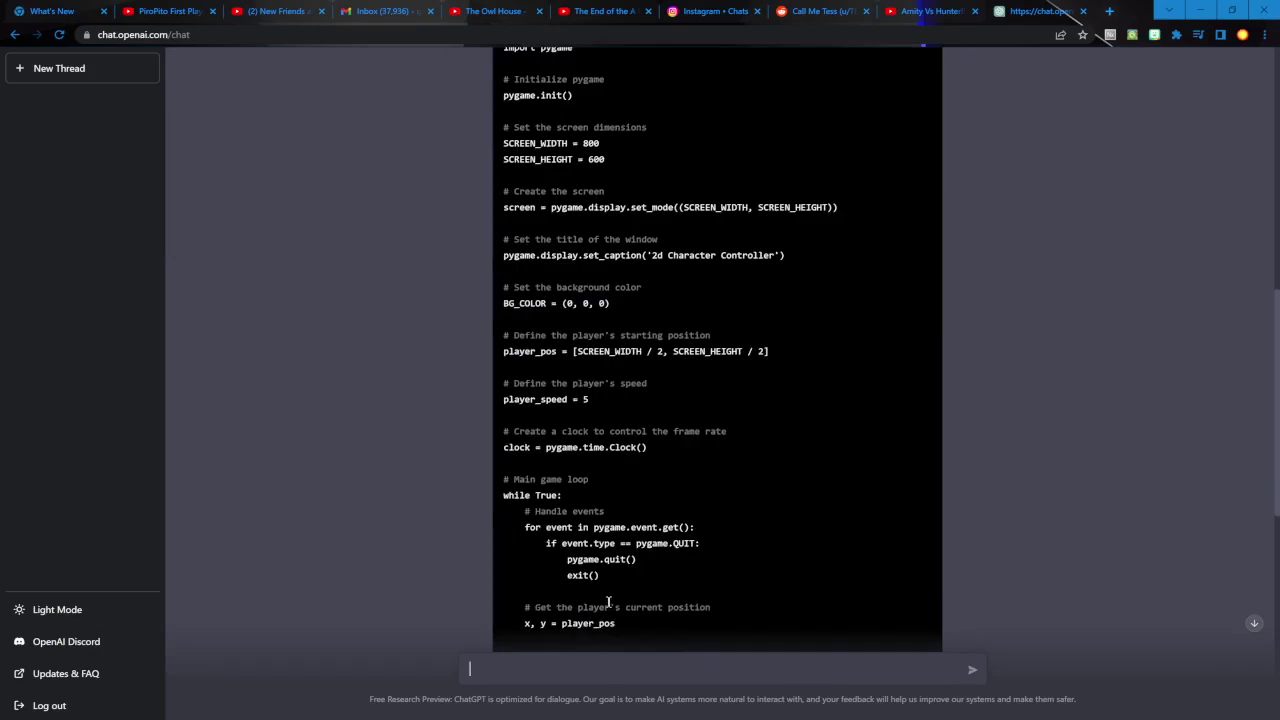
{"action": "scroll", "coordinate": [585, 628], "scroll_direction": "down", "scroll_amount": 6}
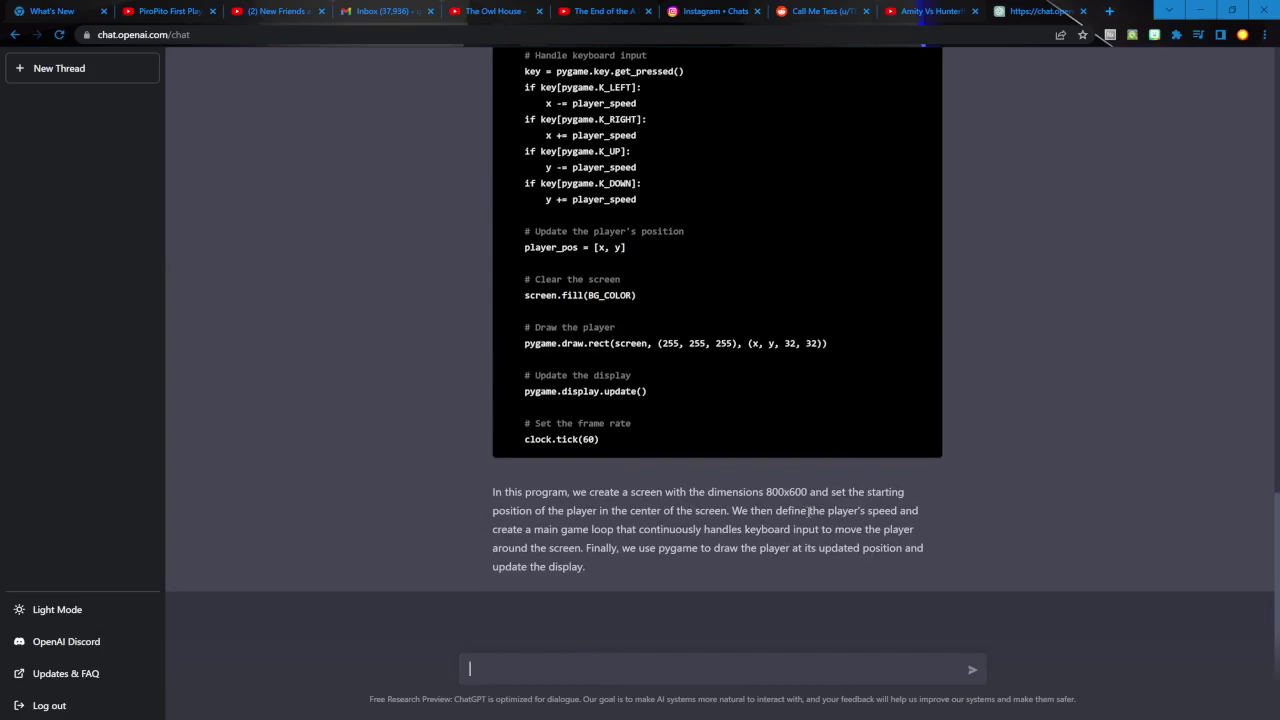
{"action": "scroll", "coordinate": [776, 510], "scroll_direction": "up", "scroll_amount": 10}
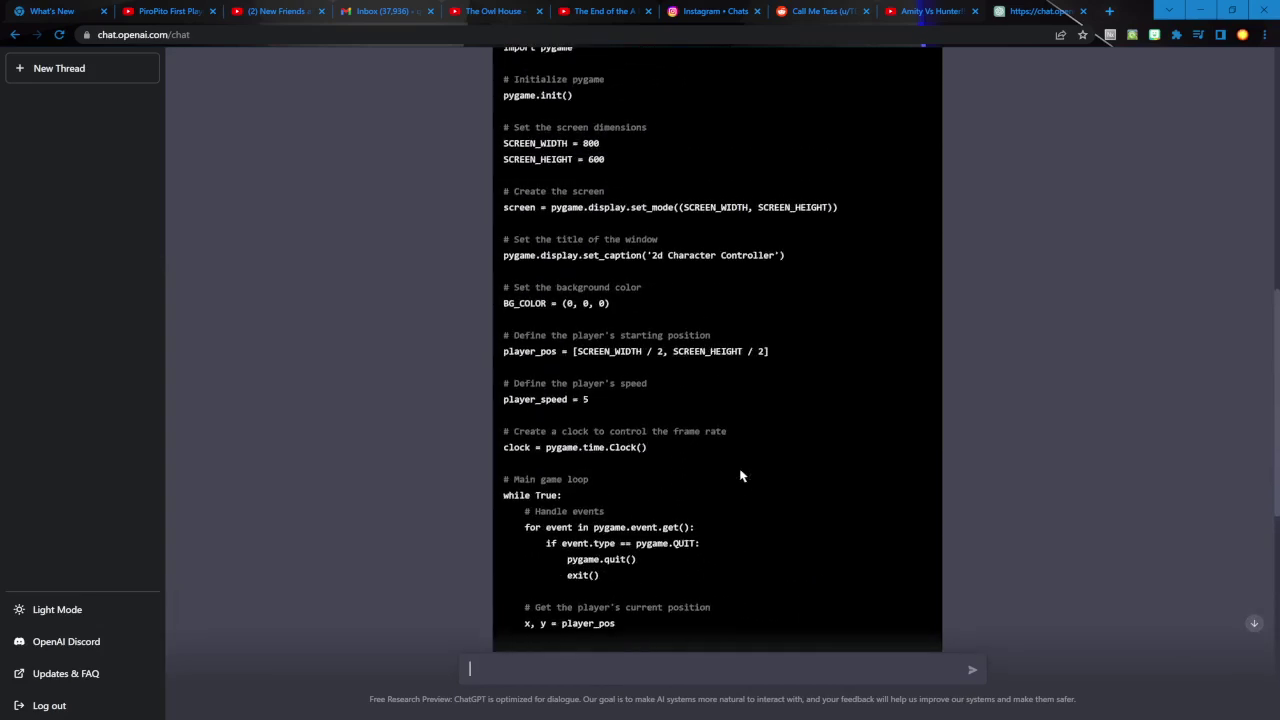
{"action": "scroll", "coordinate": [742, 476], "scroll_direction": "down", "scroll_amount": 10}
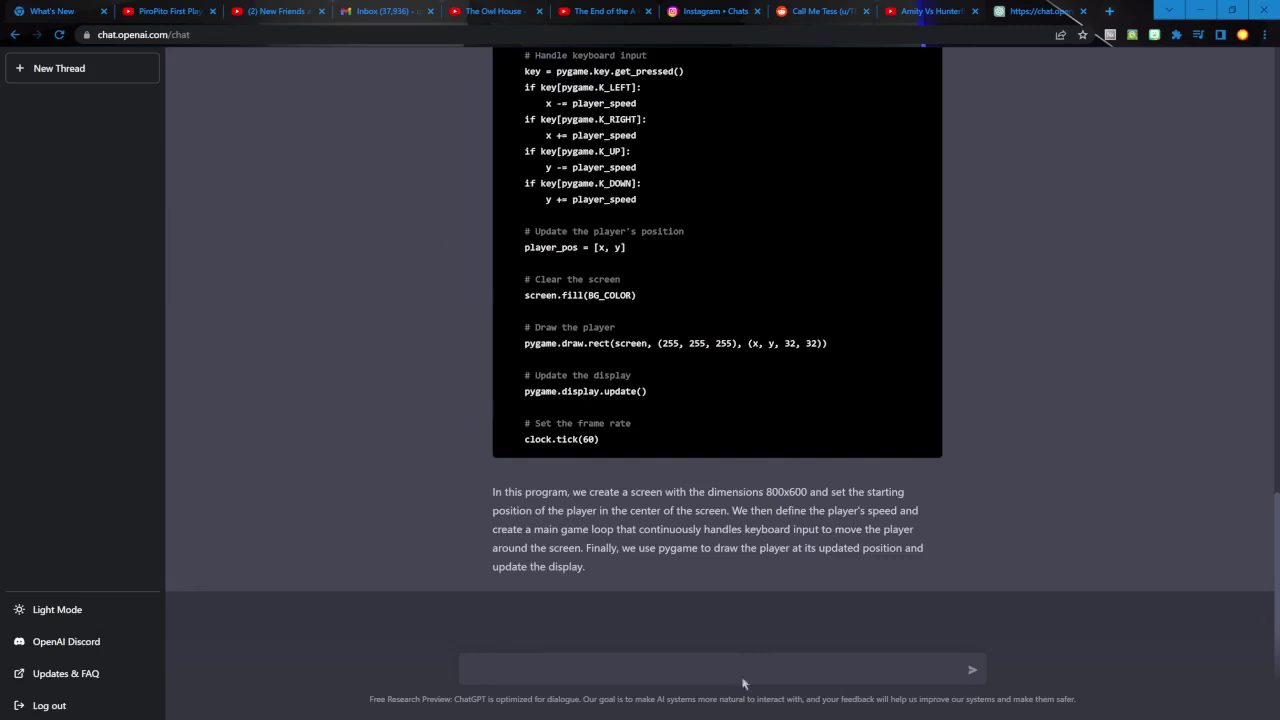
{"action": "type", "text": "c"}
{"action": "key", "text": "BackSpace"}
{"action": "type", "text": "Cre"}
{"action": "key", "text": "BackSpace"}
{"action": "key", "text": "BackSpace"}
{"action": "key", "text": "BackSpace"}
{"action": "type", "text": "Expand lyrics to this song:"}
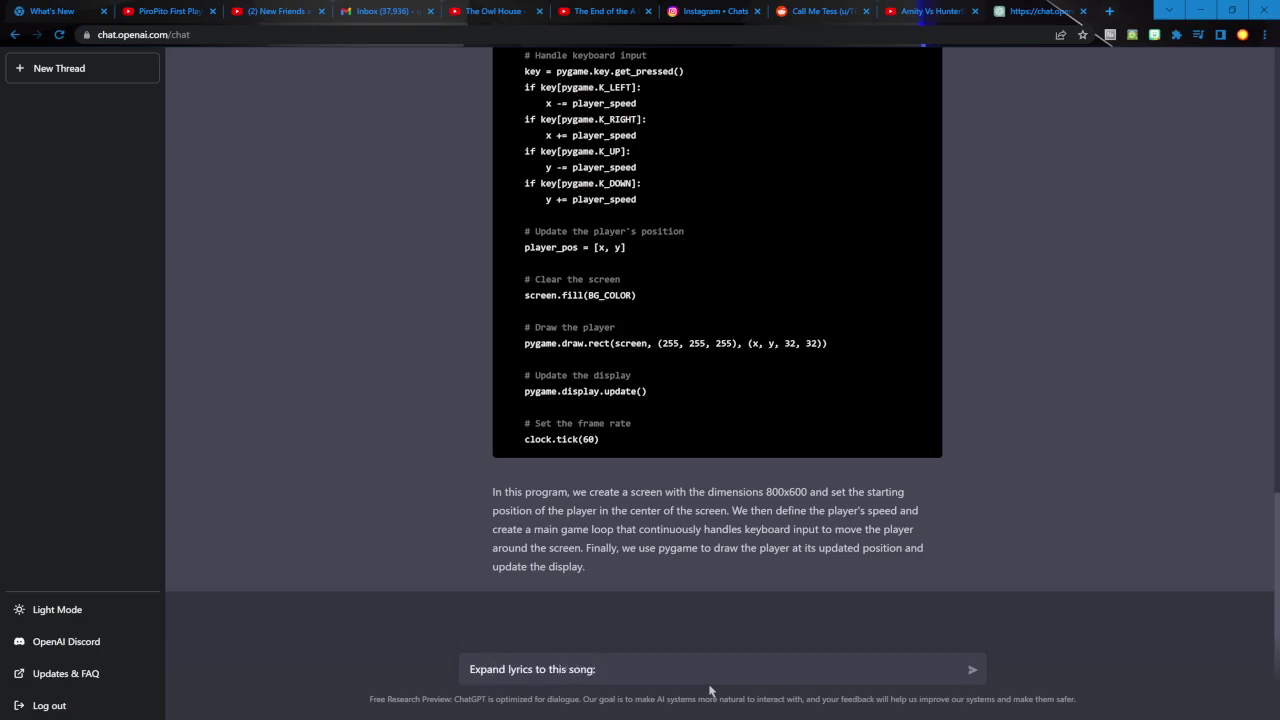
{"action": "key", "text": "BackSpace"}
{"action": "key", "text": "BackSpace"}
{"action": "key", "text": "BackSpace"}
{"action": "key", "text": "BackSpace"}
{"action": "key", "text": "BackSpace"}
{"action": "key", "text": "BackSpace"}
{"action": "key", "text": "BackSpace"}
{"action": "key", "text": "BackSpace"}
{"action": "key", "text": "BackSpace"}
{"action": "key", "text": "BackSpace"}
{"action": "key", "text": "BackSpace"}
{"action": "key", "text": "BackSpace"}
{"action": "key", "text": "BackSpace"}
{"action": "key", "text": "BackSpace"}
{"action": "key", "text": "BackSpace"}
{"action": "key", "text": "BackSpace"}
{"action": "key", "text": "BackSpace"}
{"action": "key", "text": "BackSpace"}
{"action": "key", "text": "BackSpace"}
{"action": "key", "text": "BackSpace"}
{"action": "key", "text": "BackSpace"}
{"action": "key", "text": "BackSpace"}
{"action": "key", "text": "BackSpace"}
{"action": "key", "text": "BackSpace"}
{"action": "key", "text": "BackSpace"}
{"action": "key", "text": "BackSpace"}
{"action": "key", "text": "BackSpace"}
- Submit the prompt: Continue these lyrics: "Inks of mine and inks of yours, black dripping seas on paper shores"
{"action": "type", "text": "Contin"}
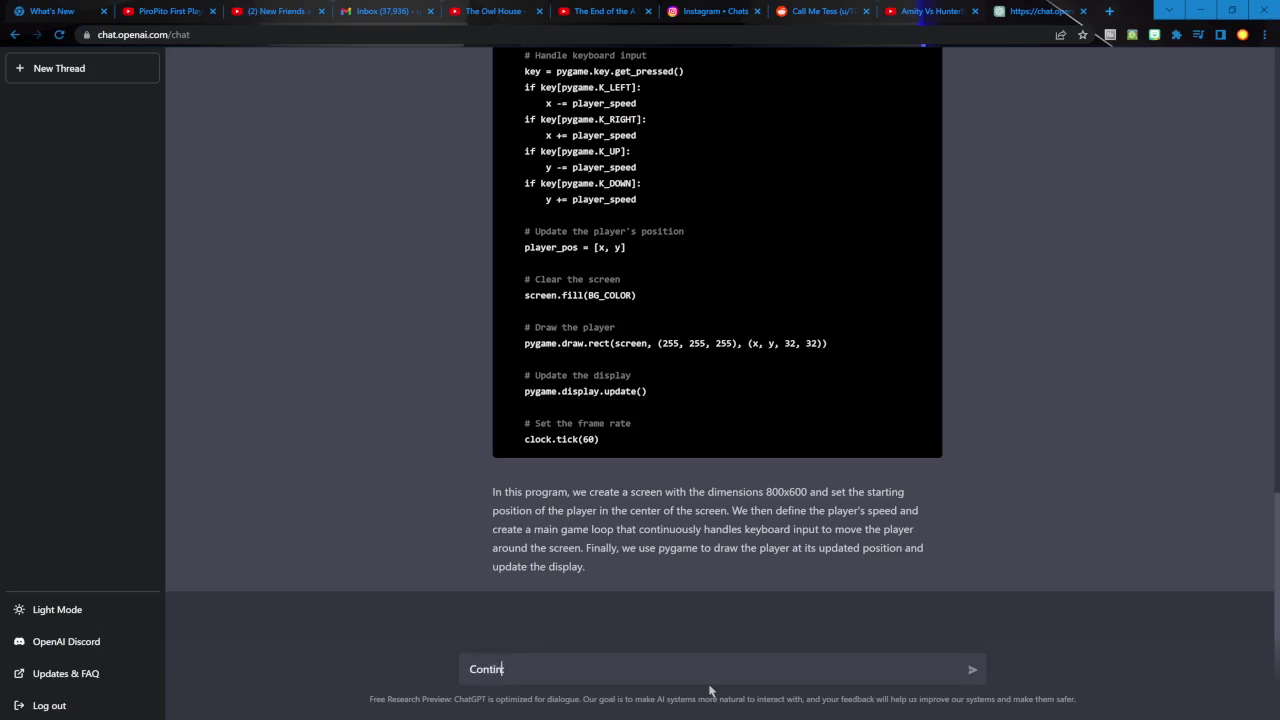
{"action": "type", "text": "ue these lyrics: \"Inks of mine and inks of yours"}
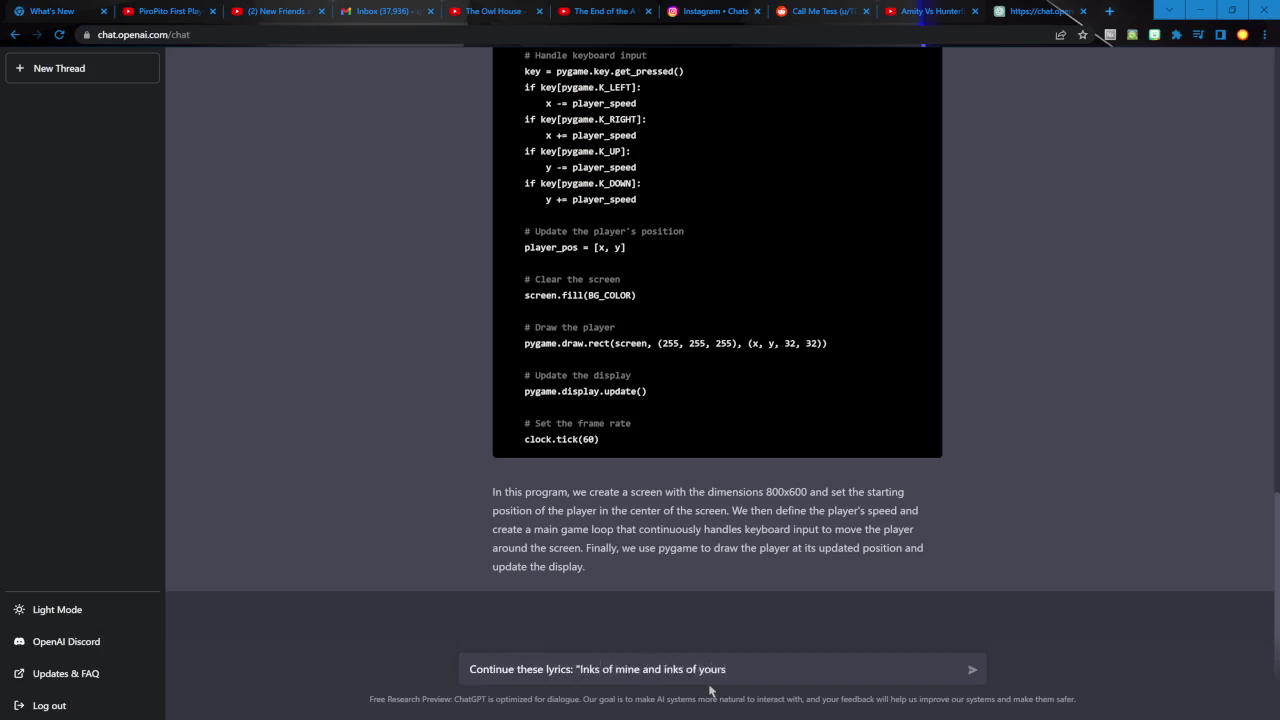
{"action": "type", "text": ", black dripping seas on paper shore"}
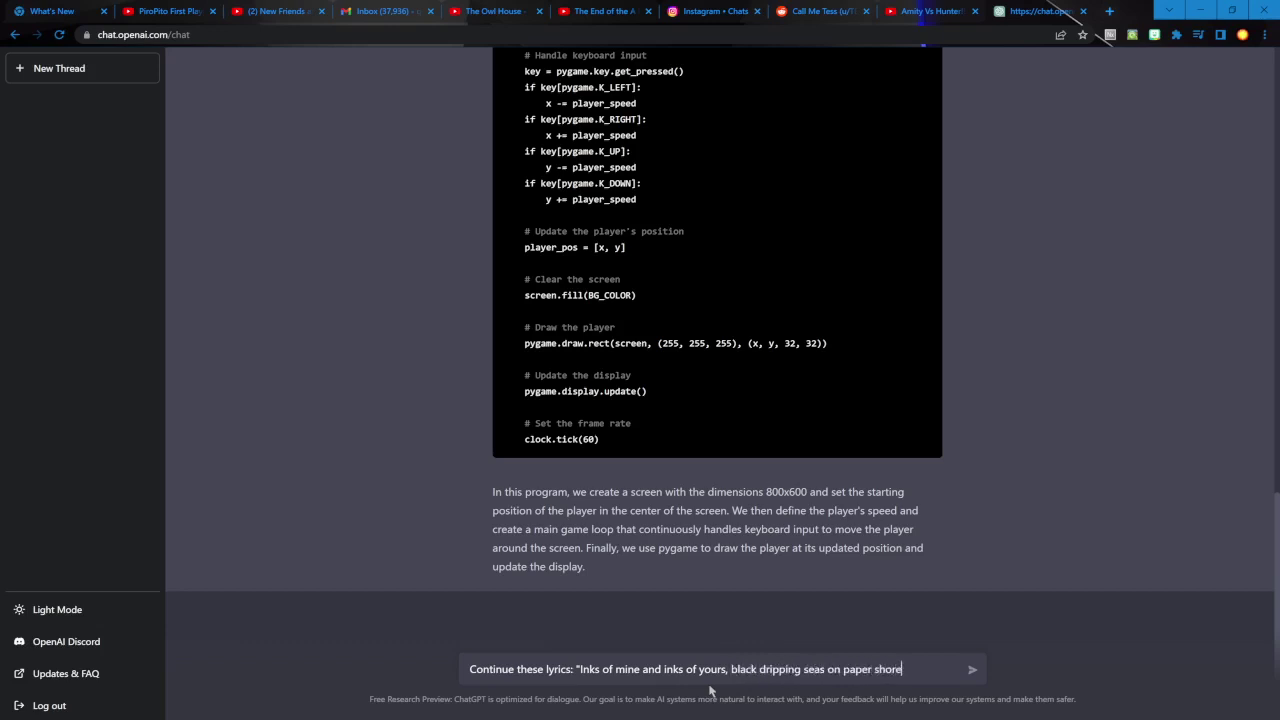
{"action": "type", "text": "s\""}
{"action": "key", "text": "Return"}
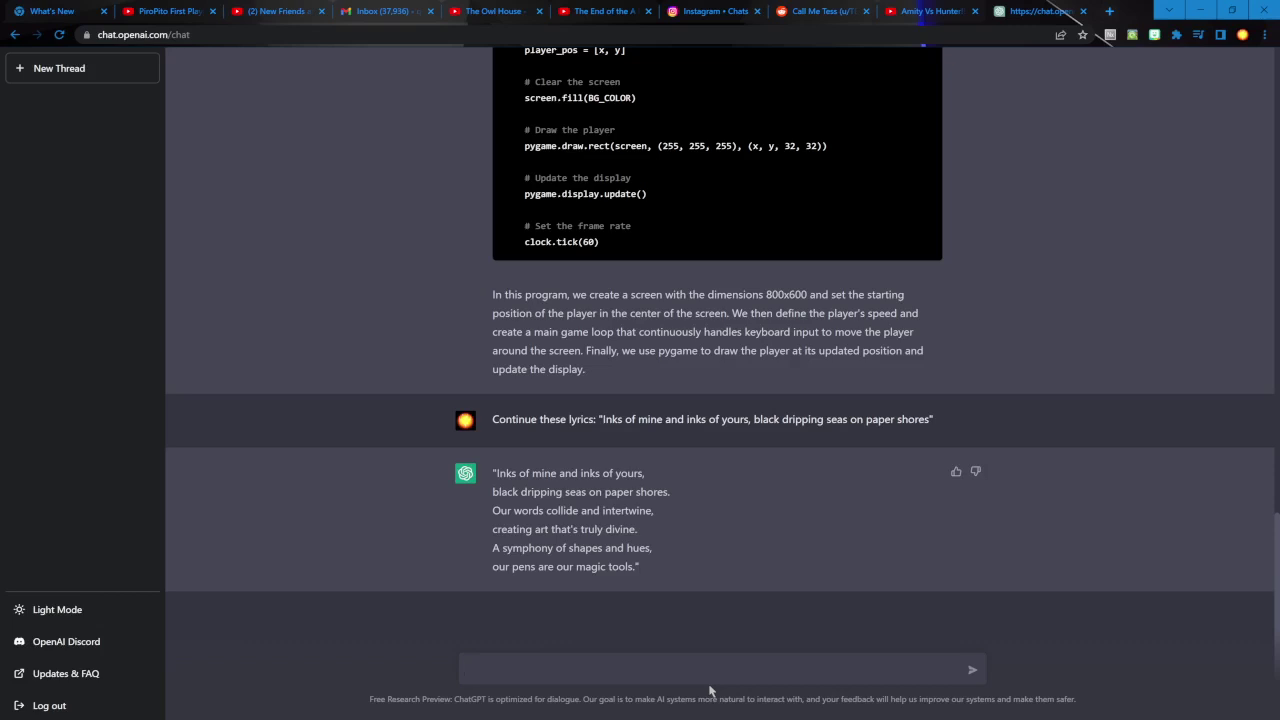
- Rate the 2d character controller answer as good and submit additional feedback asking to include acceleration code that handles the player
{"action": "scroll", "coordinate": [791, 502], "scroll_direction": "up", "scroll_amount": 10}
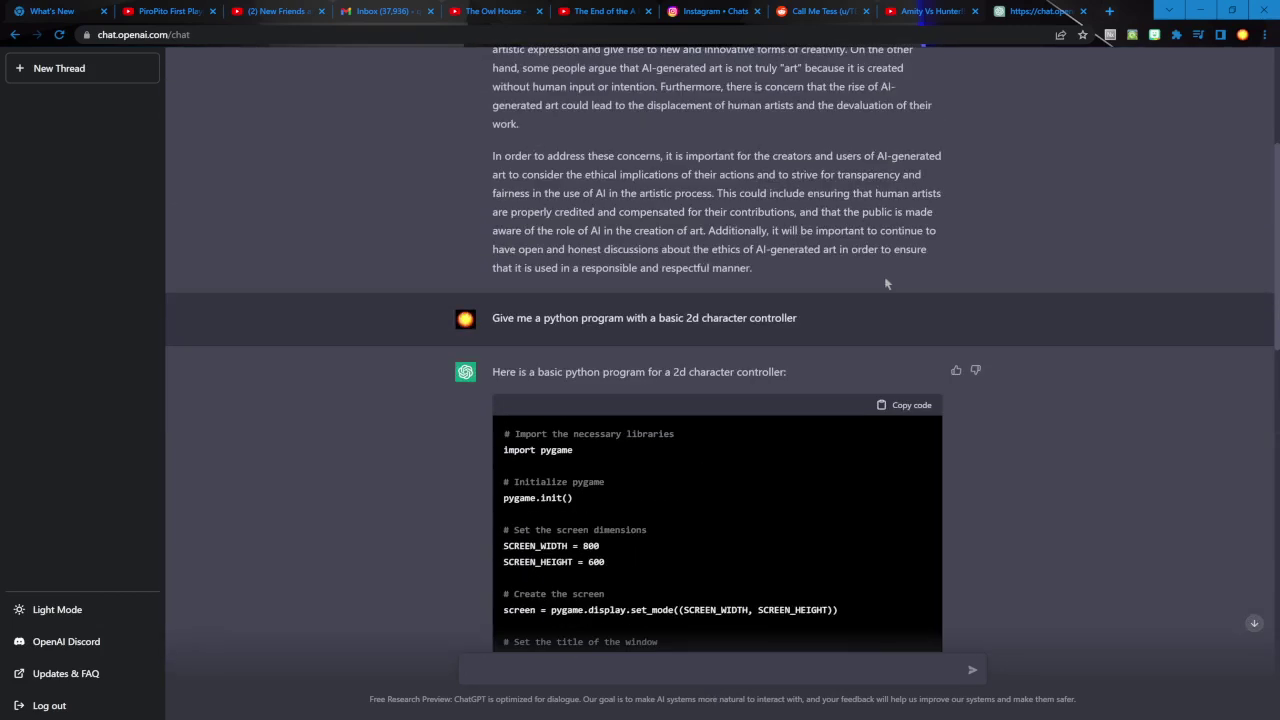
{"action": "left_click", "coordinate": [956, 371]}
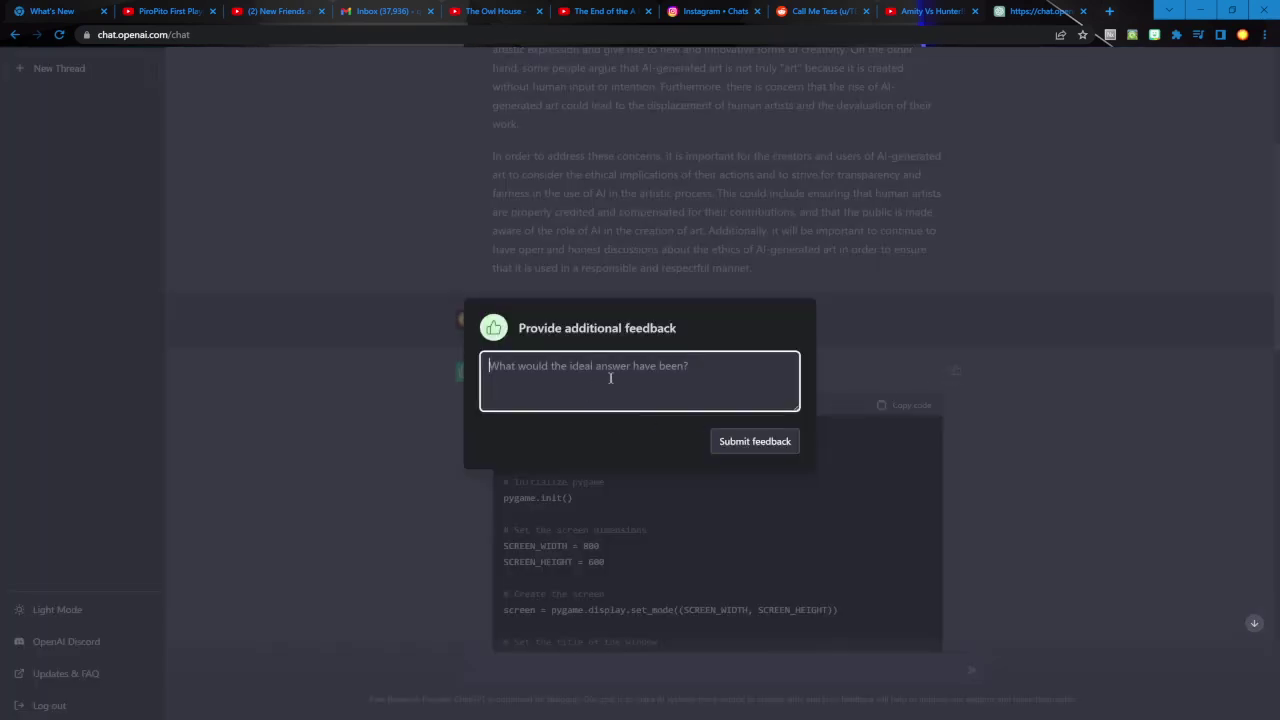
{"action": "left_click", "coordinate": [643, 394]}
{"action": "type", "text": "Include acceleration"}
{"action": "key", "text": "ctrl+Left"}
{"action": "type", "text": "It d"}
{"action": "key", "text": "BackSpace"}
{"action": "key", "text": "BackSpace"}
{"action": "key", "text": "BackSpace"}
{"action": "key", "text": "BackSpace"}
{"action": "key", "text": "ctrl+Right"}
{"action": "type", "text": "code that c"}
{"action": "key", "text": "BackSpace"}
{"action": "type", "text": "handles player"}
{"action": "left_click", "coordinate": [789, 449]}
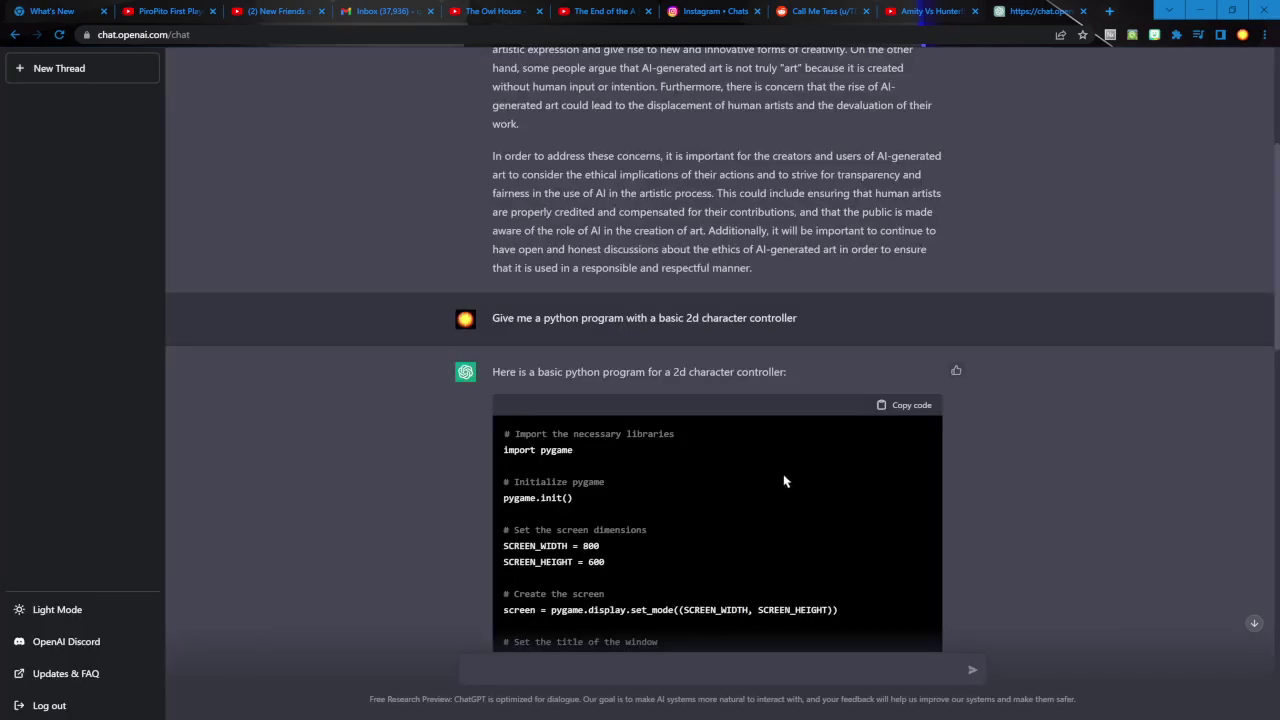
- Submit the prompt "Give me ideas for my game about cryptography in a dreamlike world of mystery and chaos."
{"action": "scroll", "coordinate": [782, 480], "scroll_direction": "down", "scroll_amount": 15}
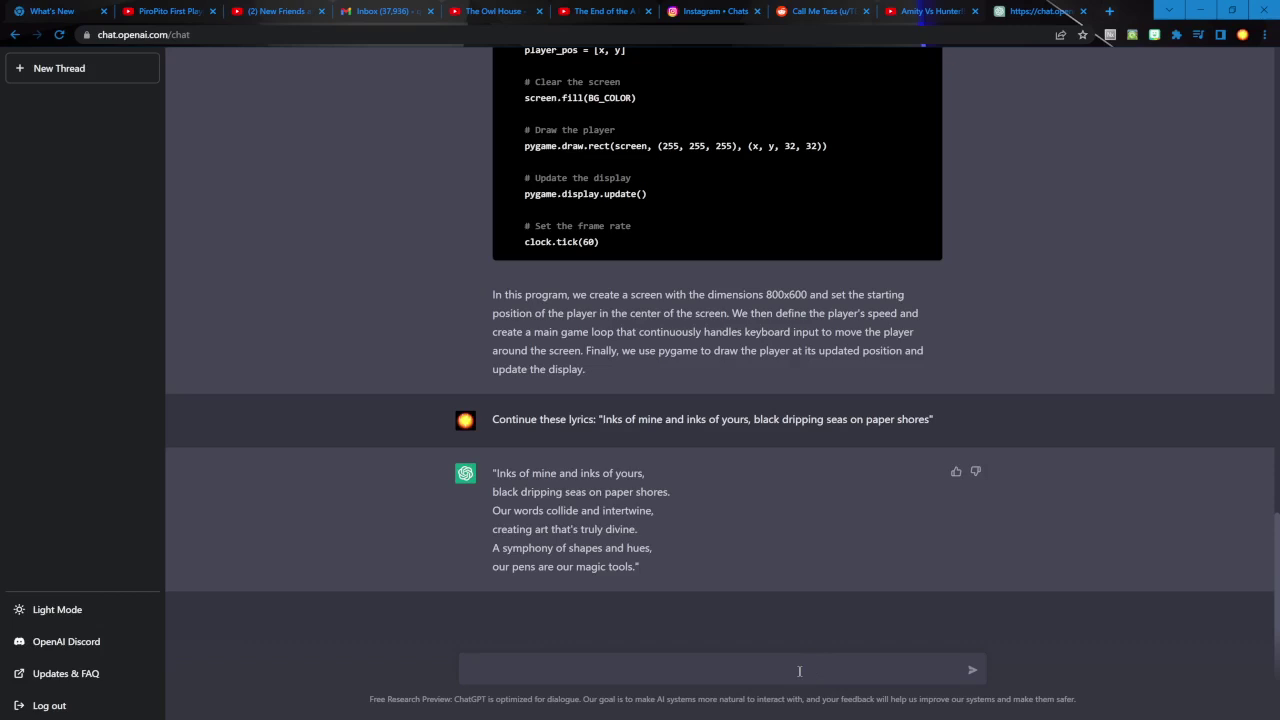
{"action": "type", "text": "Give me inspiration for my game"}
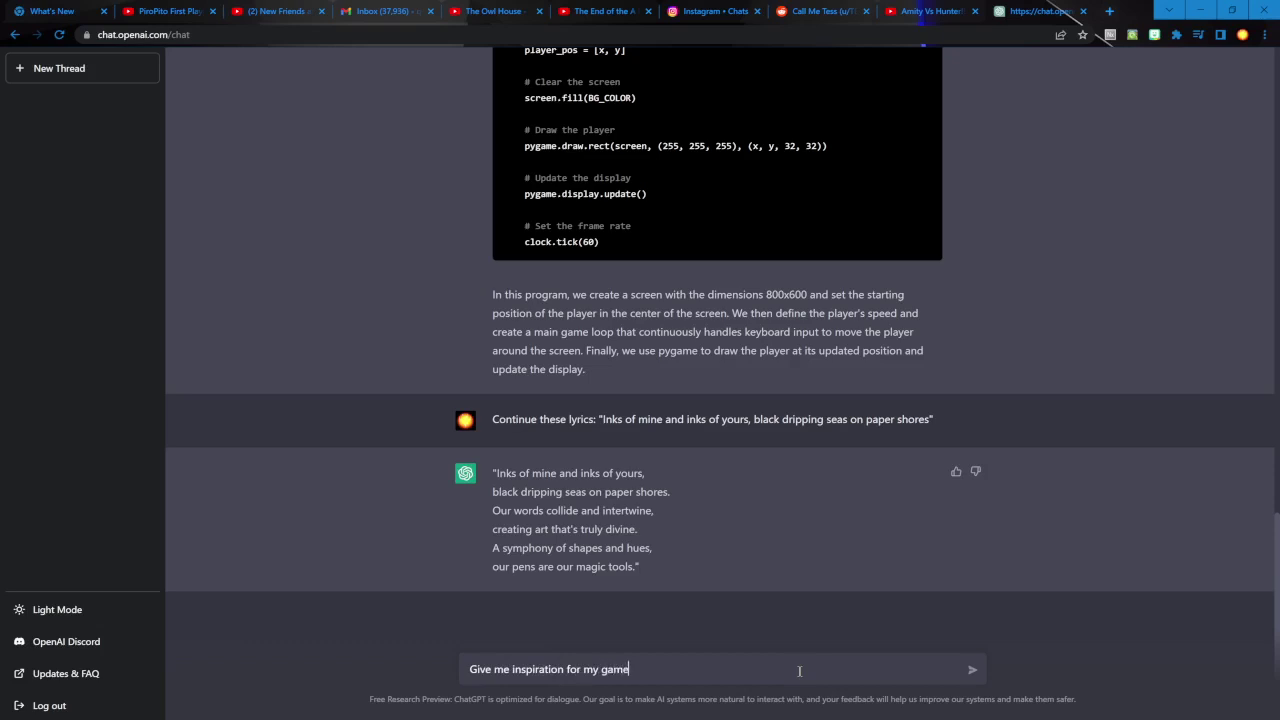
{"action": "key", "text": "ctrl+BackSpace"}
{"action": "type", "text": "ideas"}
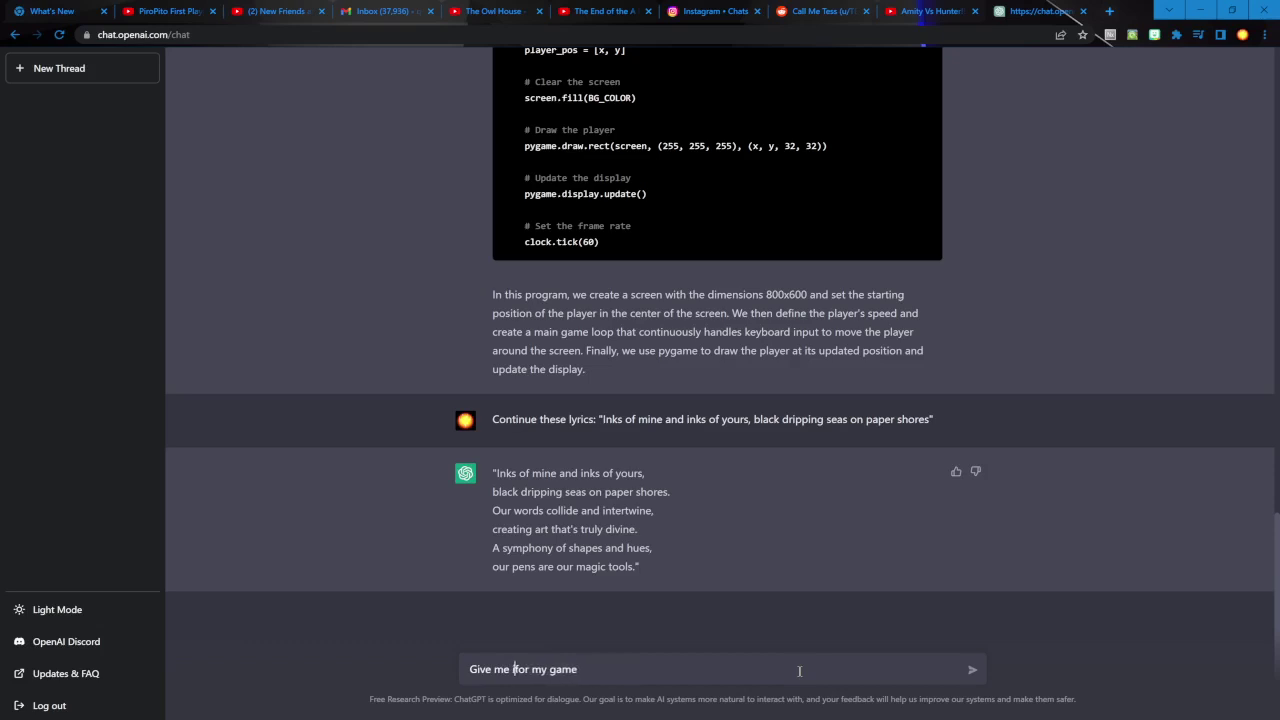
{"action": "key", "text": "End"}
{"action": "type", "text": "abo"}
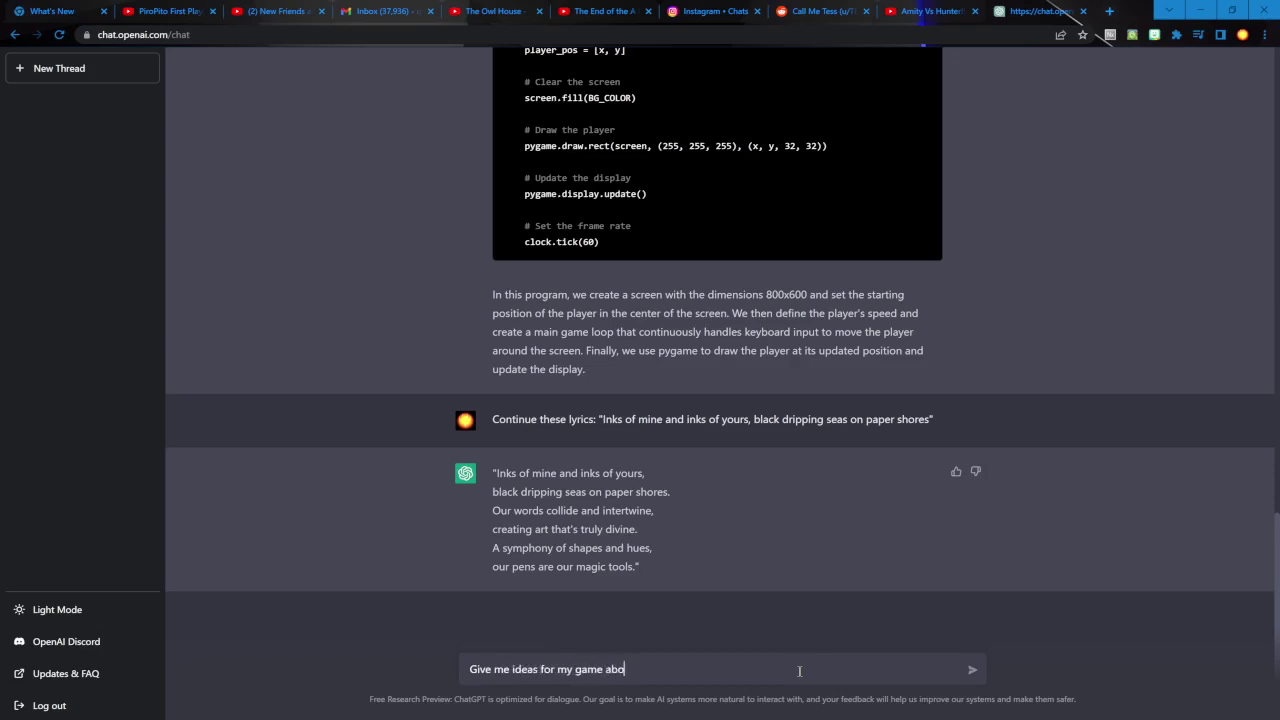
{"action": "type", "text": "ut cryptography an"}
{"action": "type", "text": "d"}
{"action": "key", "text": "BackSpace"}
{"action": "key", "text": "BackSpace"}
{"action": "key", "text": "BackSpace"}
{"action": "type", "text": "in a worlds"}
{"action": "key", "text": "BackSpace"}
{"action": "type", "text": "of"}
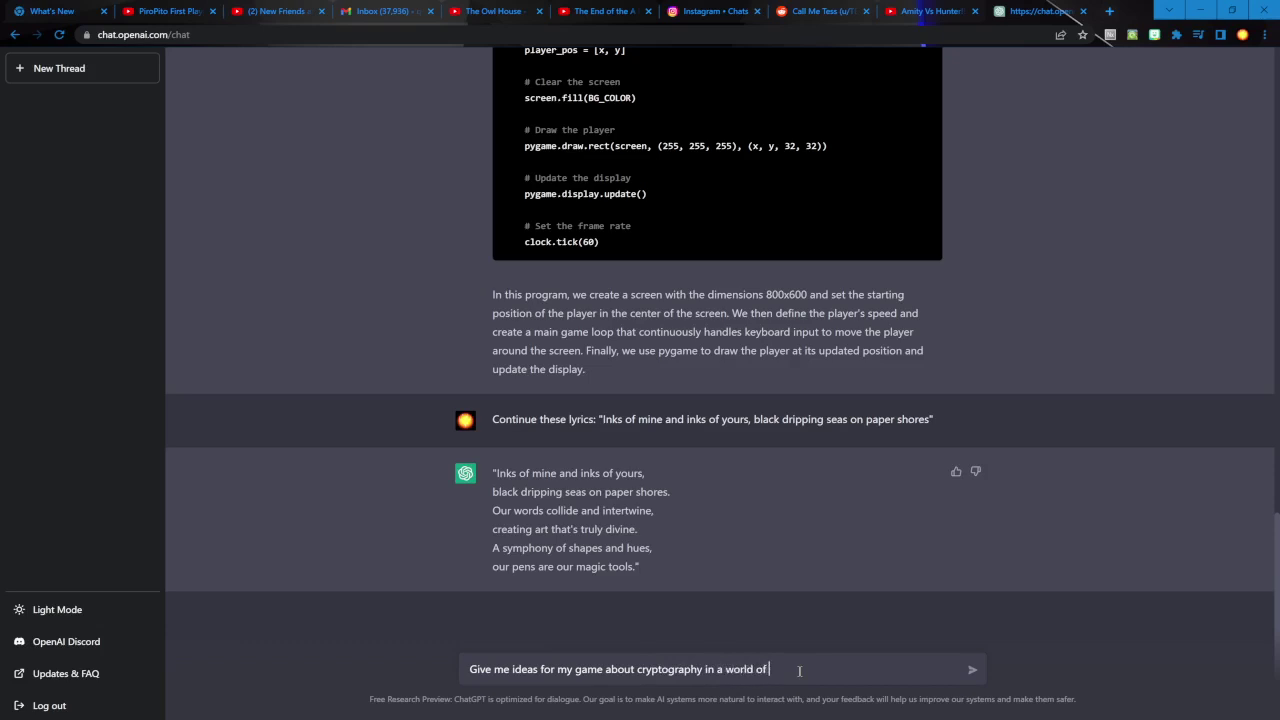
{"action": "key", "text": "BackSpace"}
{"action": "key", "text": "BackSpace"}
{"action": "key", "text": "BackSpace"}
{"action": "key", "text": "BackSpace"}
{"action": "key", "text": "BackSpace"}
{"action": "key", "text": "BackSpace"}
{"action": "key", "text": "BackSpace"}
{"action": "key", "text": "BackSpace"}
{"action": "key", "text": "BackSpace"}
{"action": "type", "text": "dreamlike world of myste"}
{"action": "key", "text": "BackSpace"}
{"action": "key", "text": "BackSpace"}
{"action": "type", "text": "tery and chaos."}
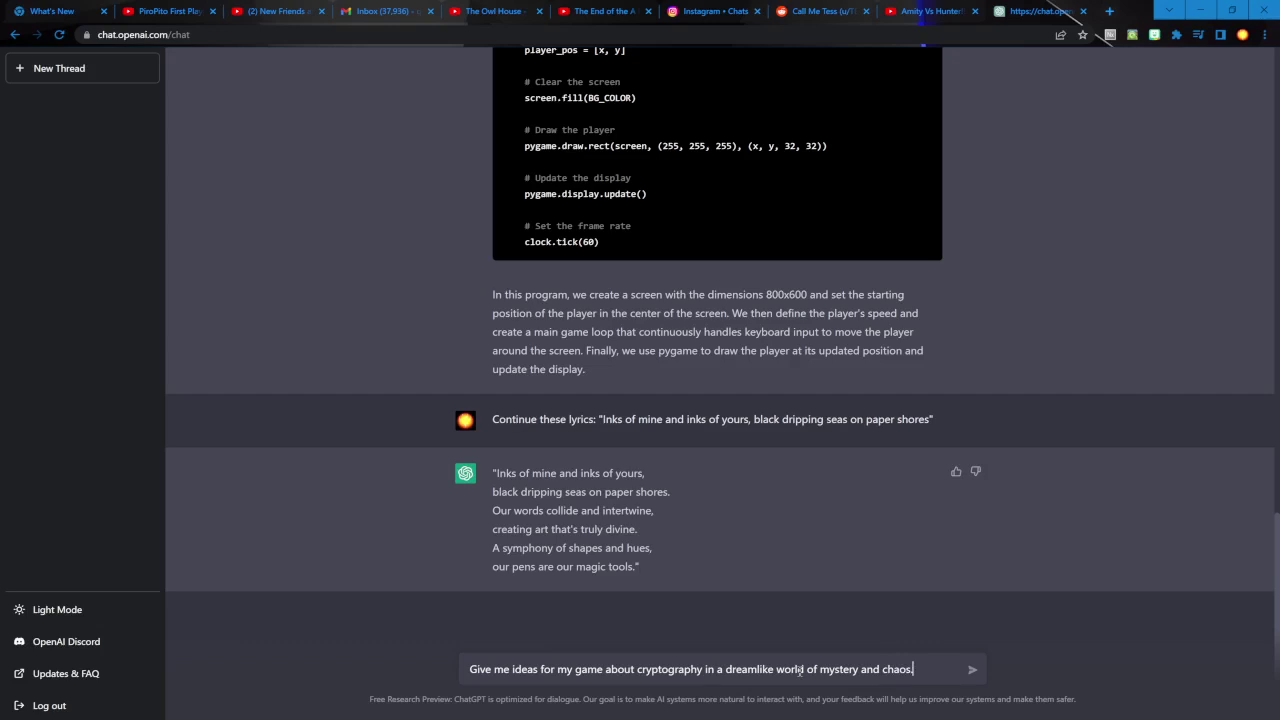
{"action": "key", "text": "Return"}
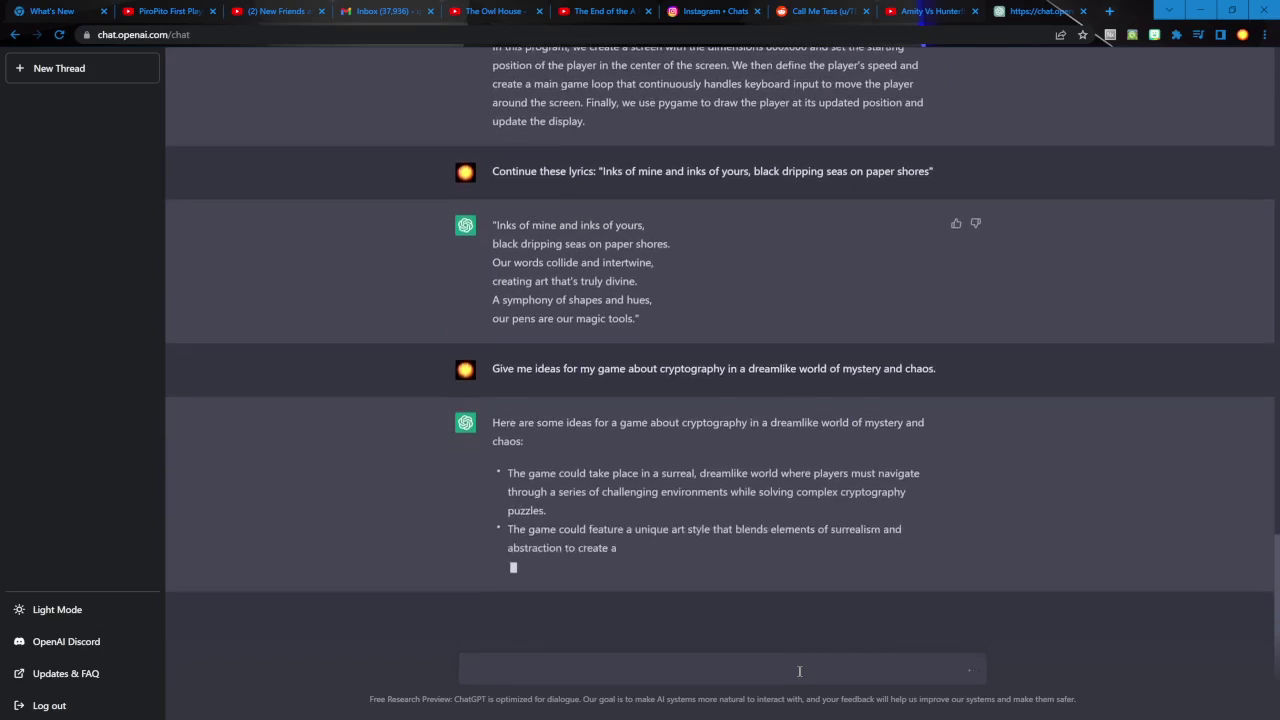
- Read through the suggested cryptography game ideas one bullet at a time, highlighting each one
{"action": "left_click_drag", "start_coordinate": [576, 529], "coordinate": [573, 465]}
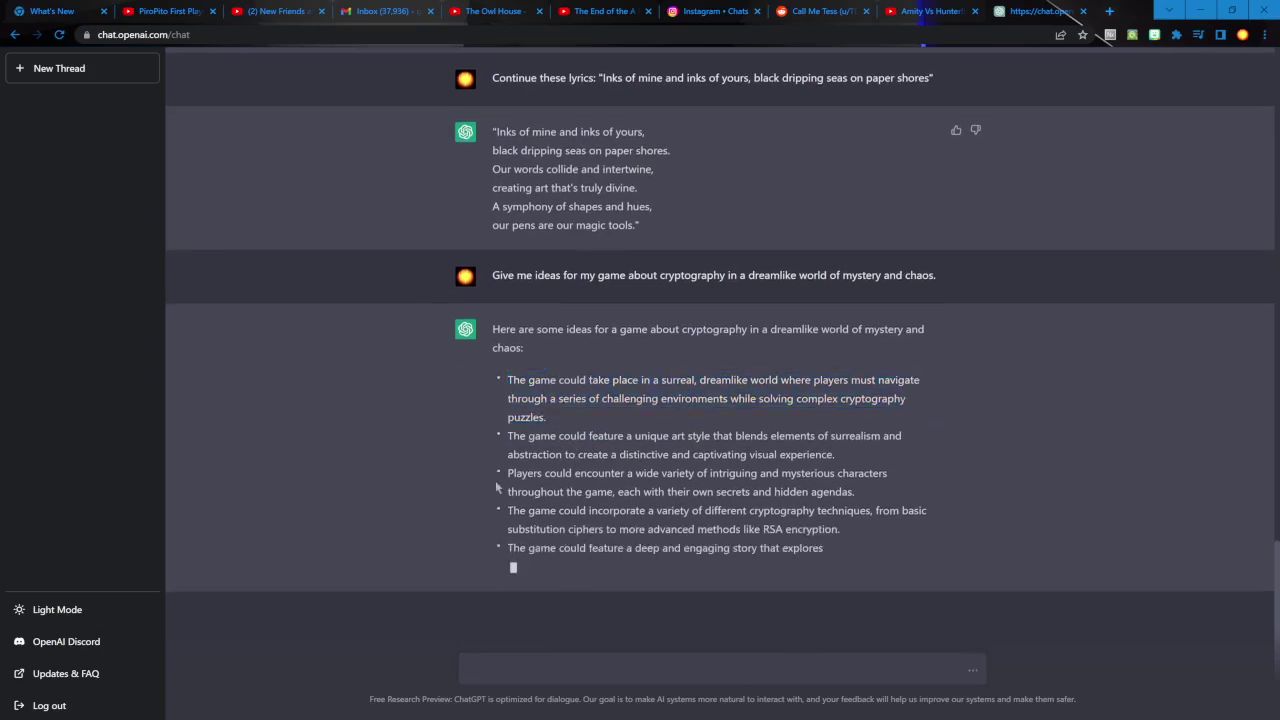
{"action": "triple_click", "coordinate": [578, 437]}
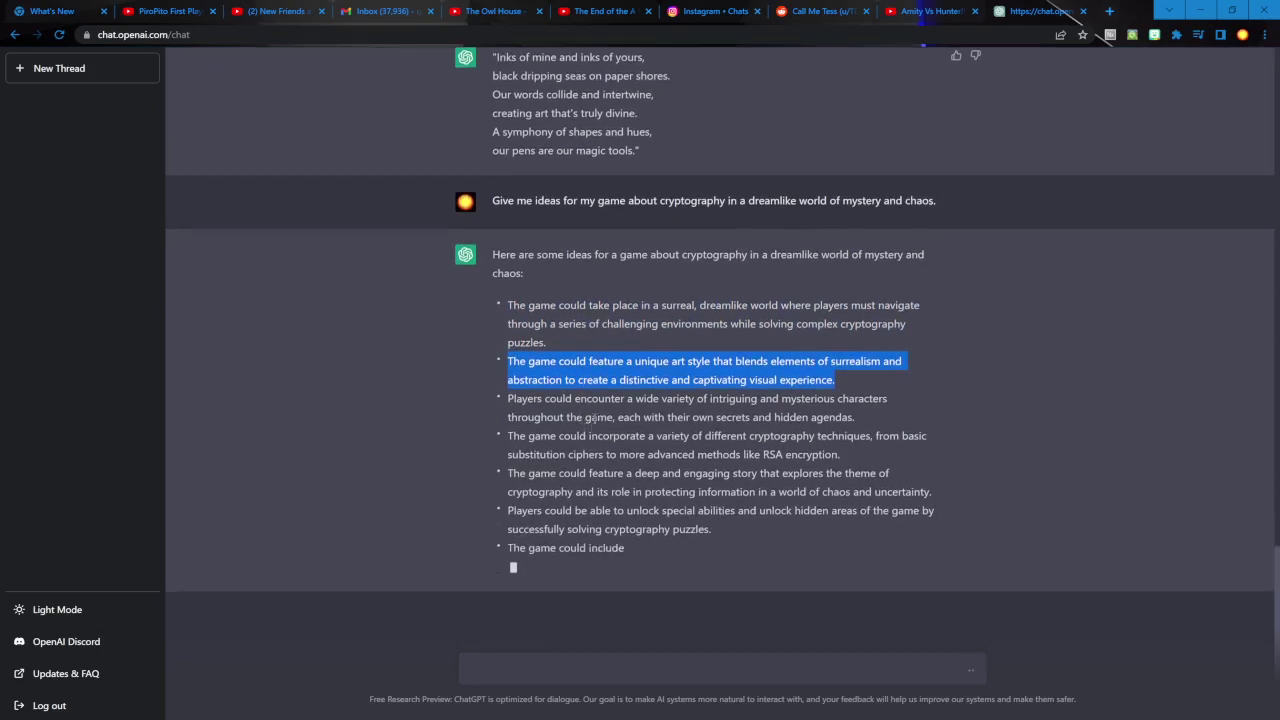
{"action": "triple_click", "coordinate": [613, 398]}
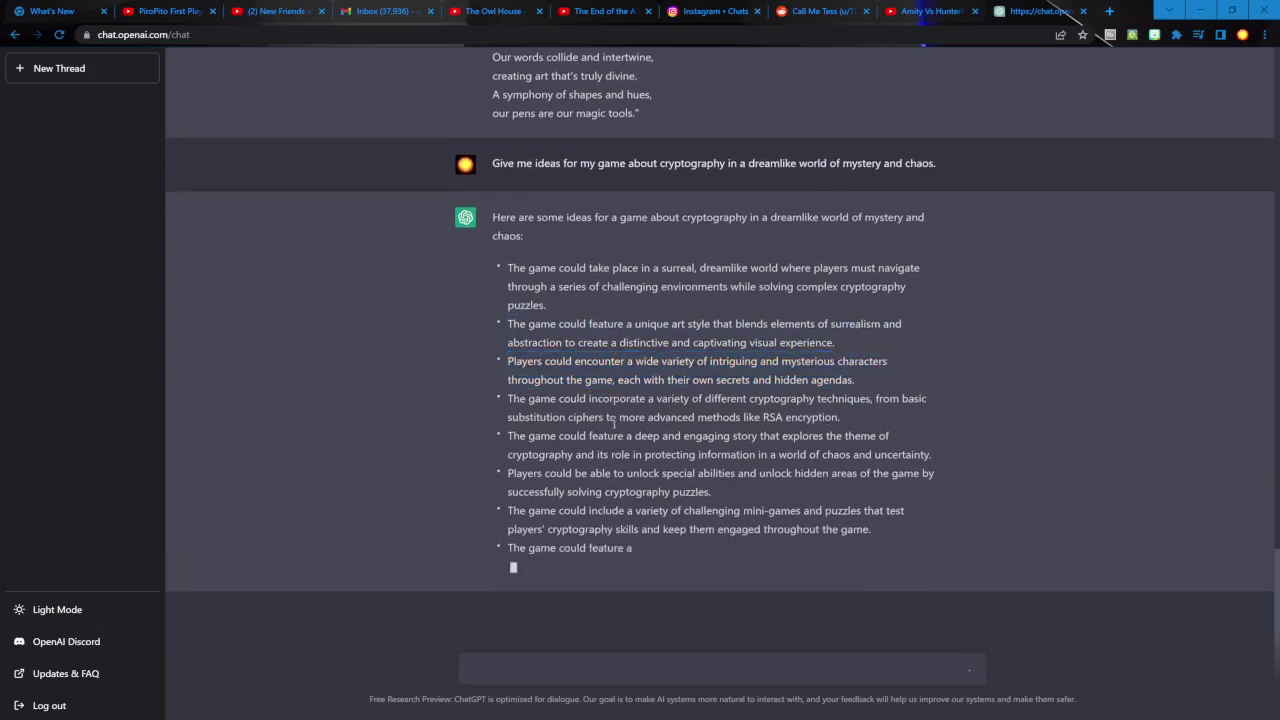
{"action": "triple_click", "coordinate": [615, 412]}
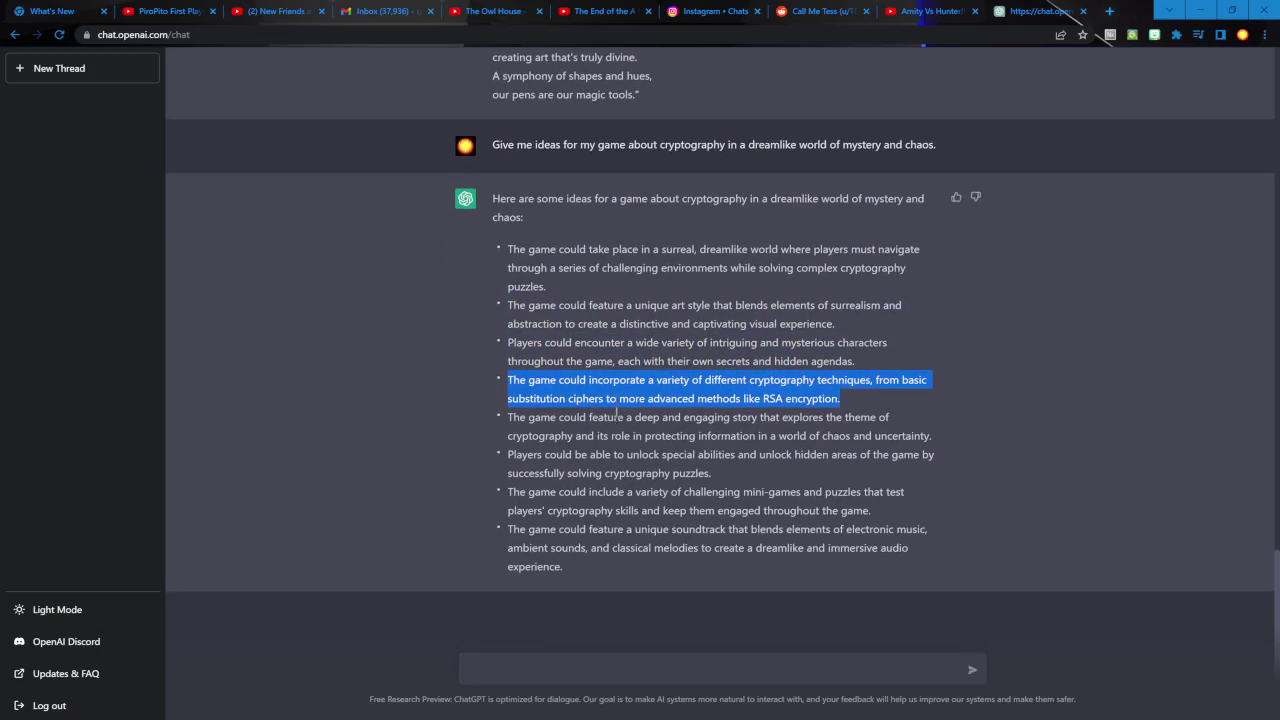
{"action": "triple_click", "coordinate": [568, 436]}
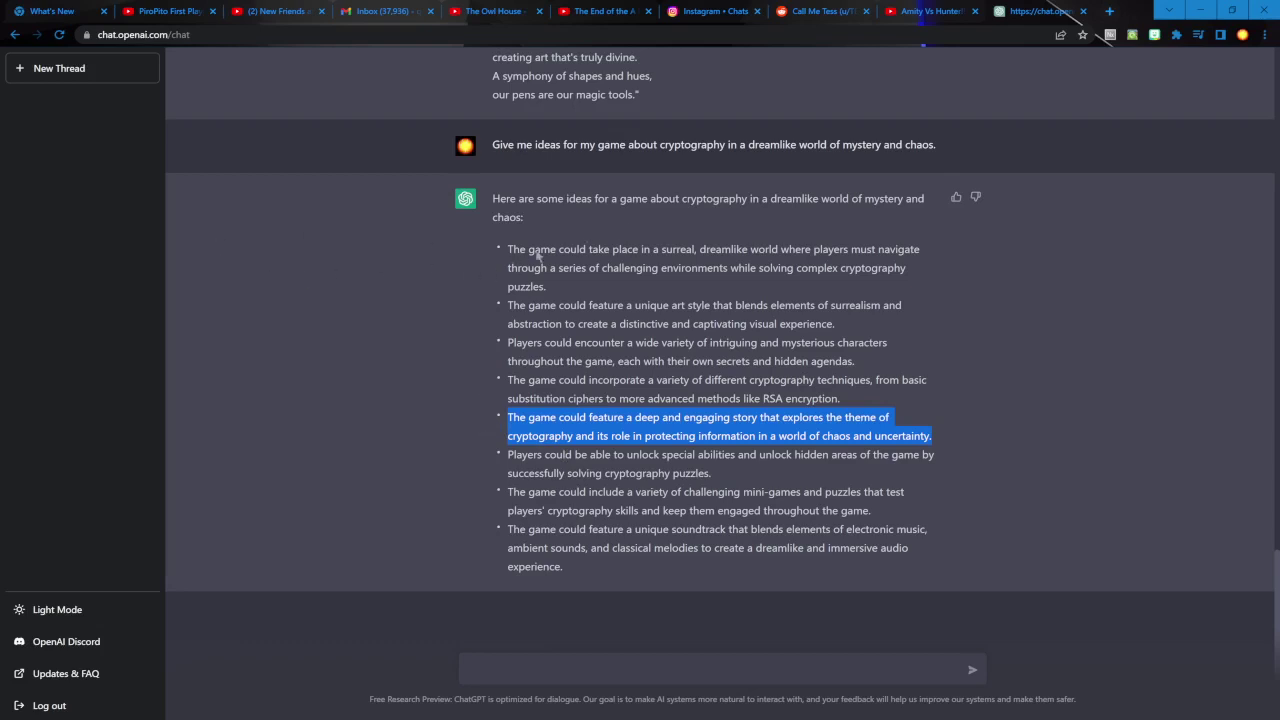
{"action": "triple_click", "coordinate": [828, 472]}
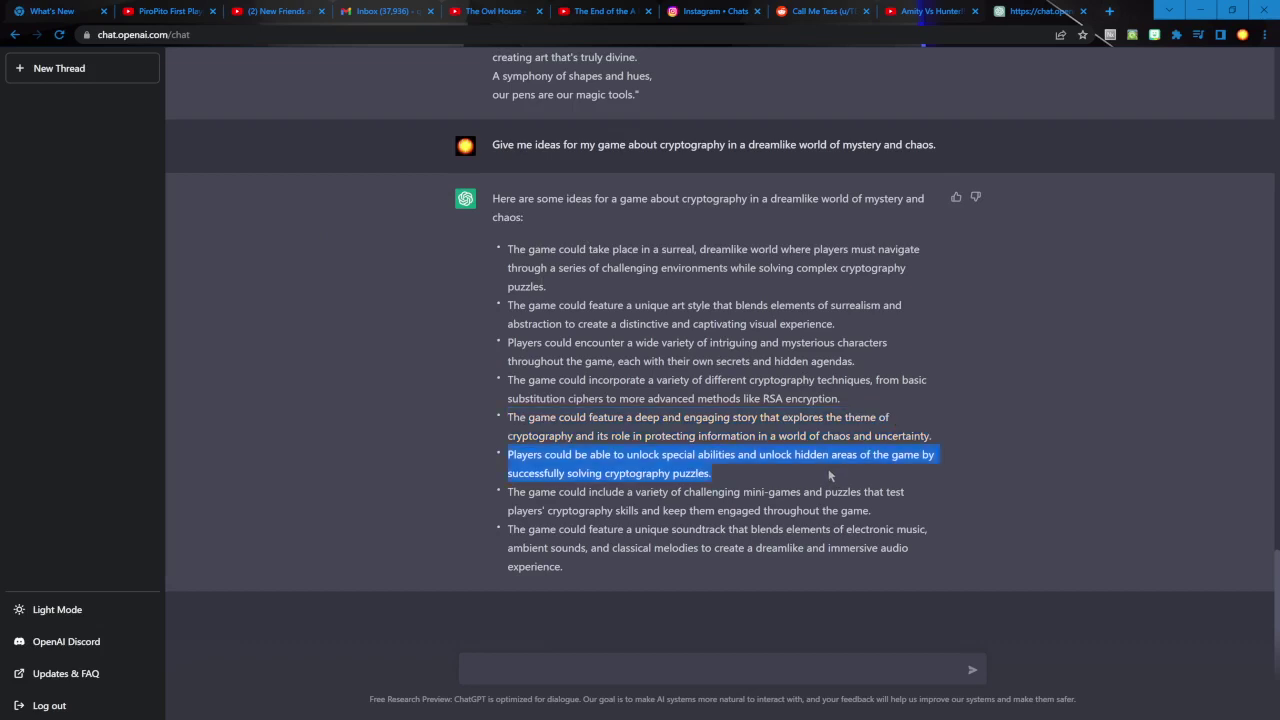
{"action": "double_click", "coordinate": [580, 492]}
{"action": "left_click_drag", "start_coordinate": [580, 492], "coordinate": [704, 548]}
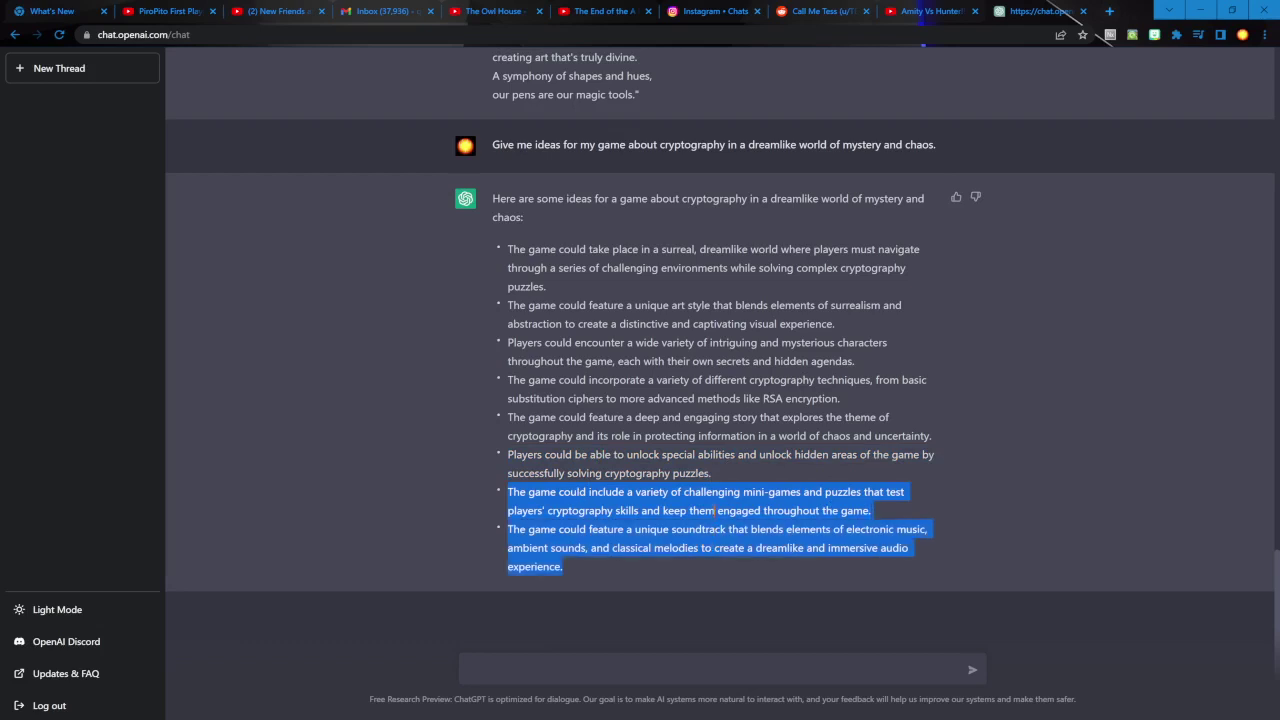
{"action": "triple_click", "coordinate": [715, 510]}
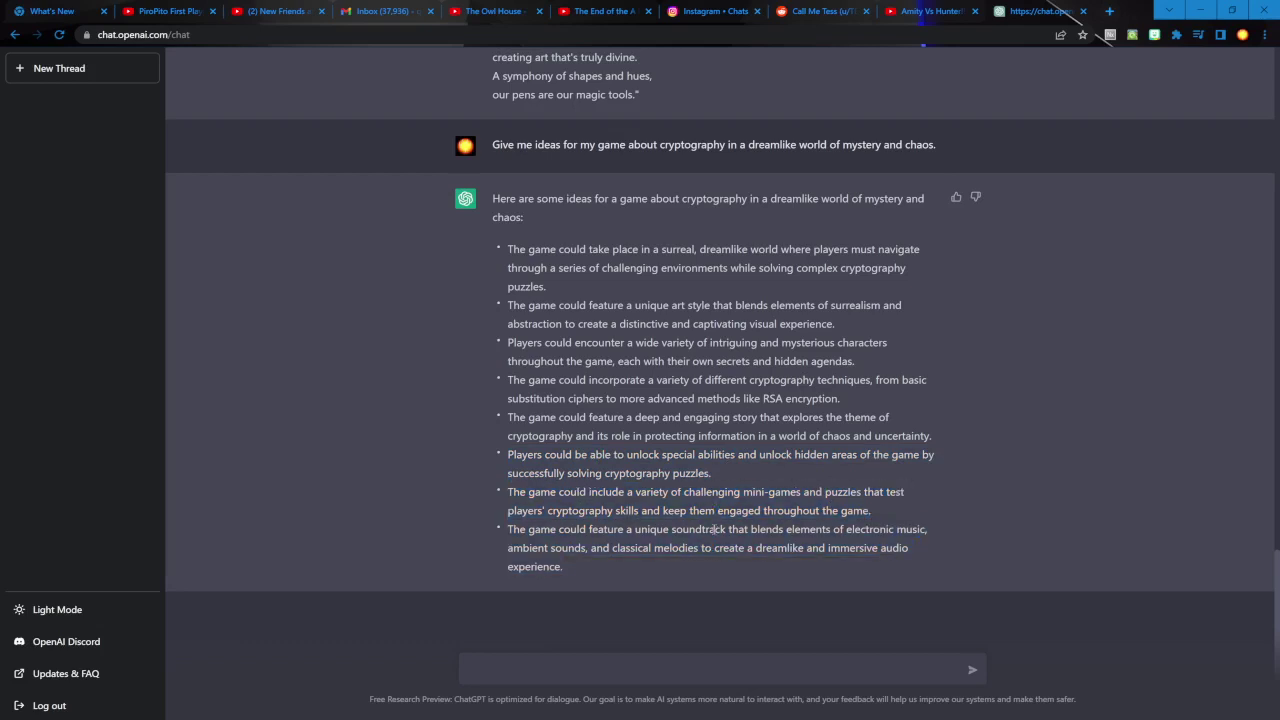
{"action": "triple_click", "coordinate": [714, 529]}
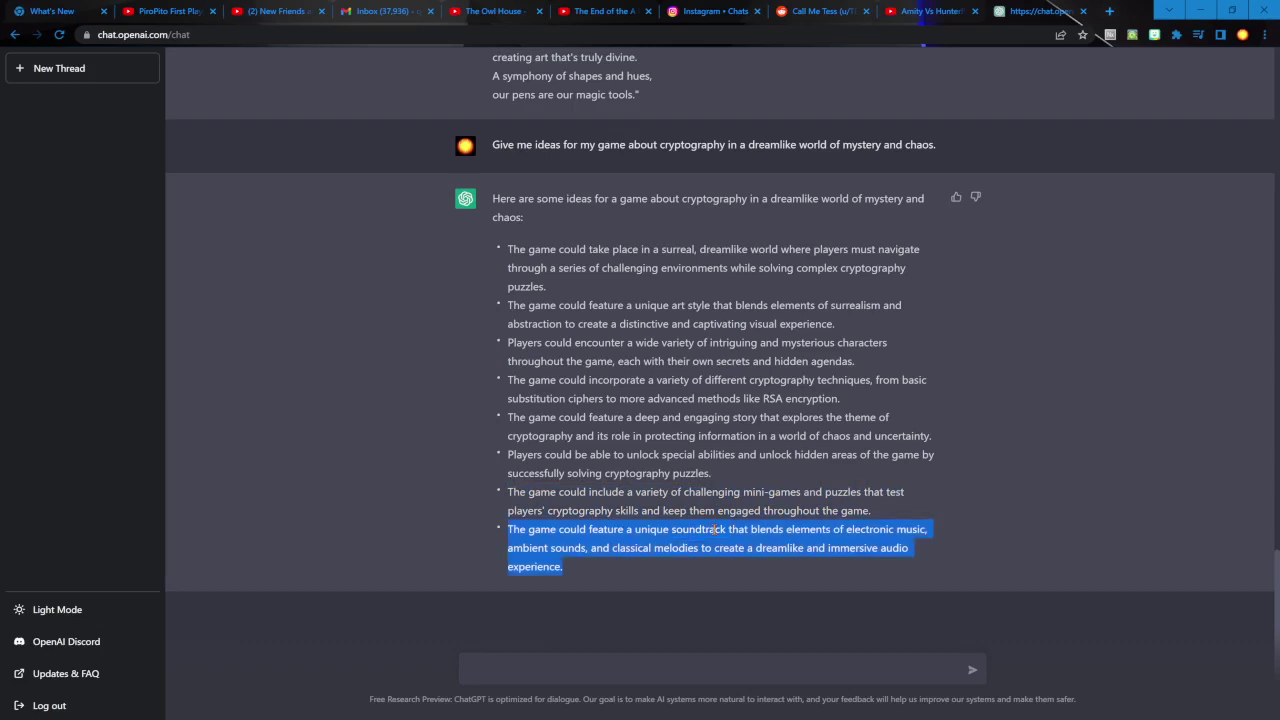
- Reread the last suggested game idea about a unique soundtrack, highlighting its text
{"action": "left_click", "coordinate": [670, 570]}
{"action": "scroll", "coordinate": [669, 568], "scroll_direction": "up", "scroll_amount": 8}
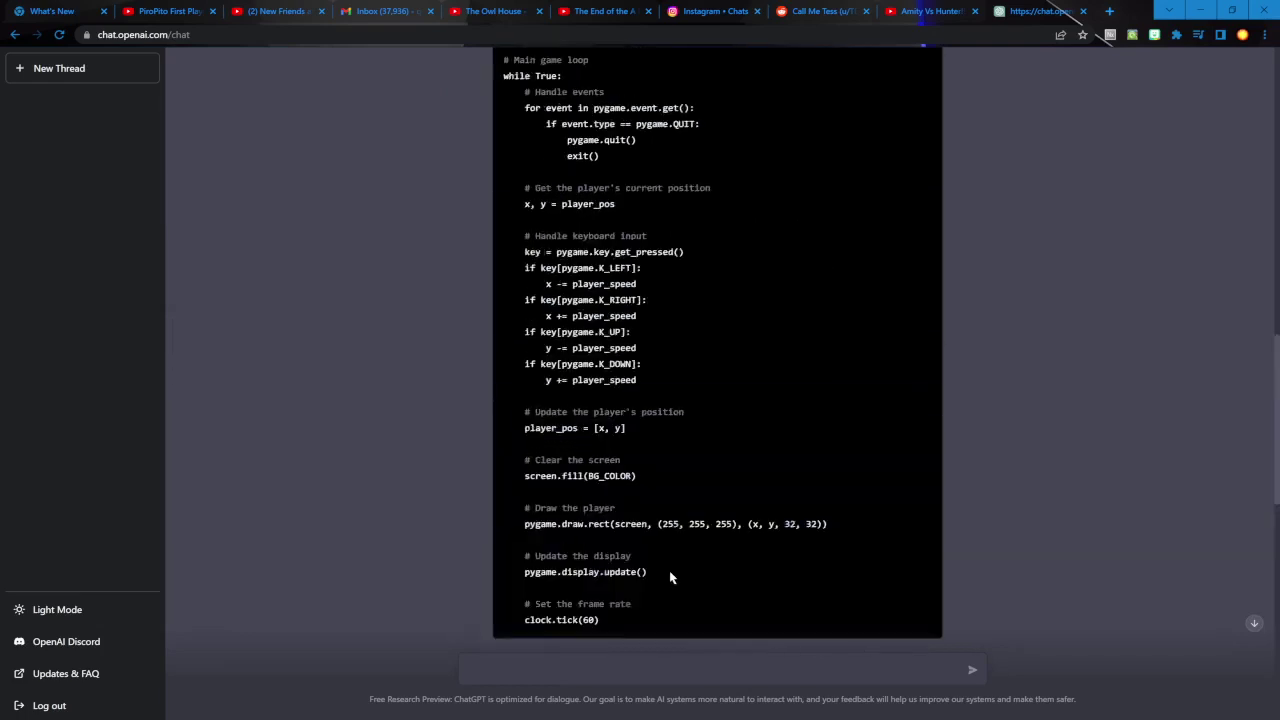
{"action": "scroll", "coordinate": [671, 570], "scroll_direction": "down", "scroll_amount": 8}
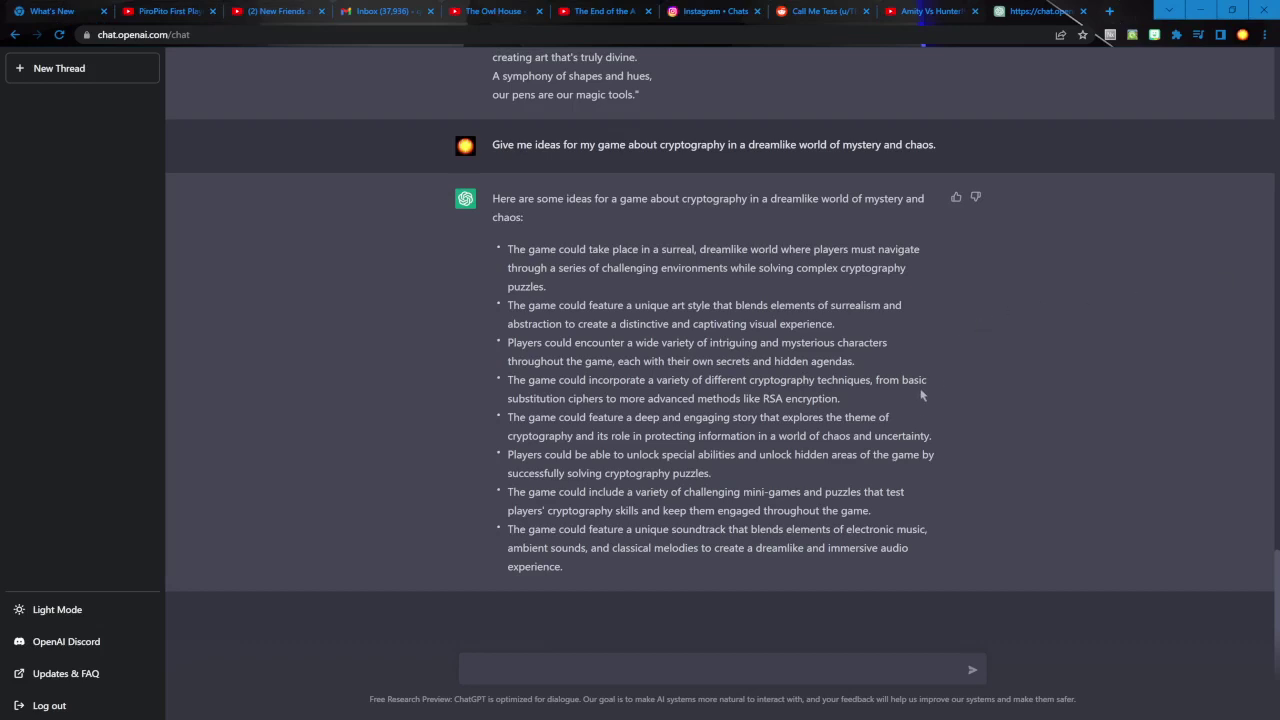
{"action": "left_click_drag", "start_coordinate": [960, 530], "coordinate": [1000, 583]}
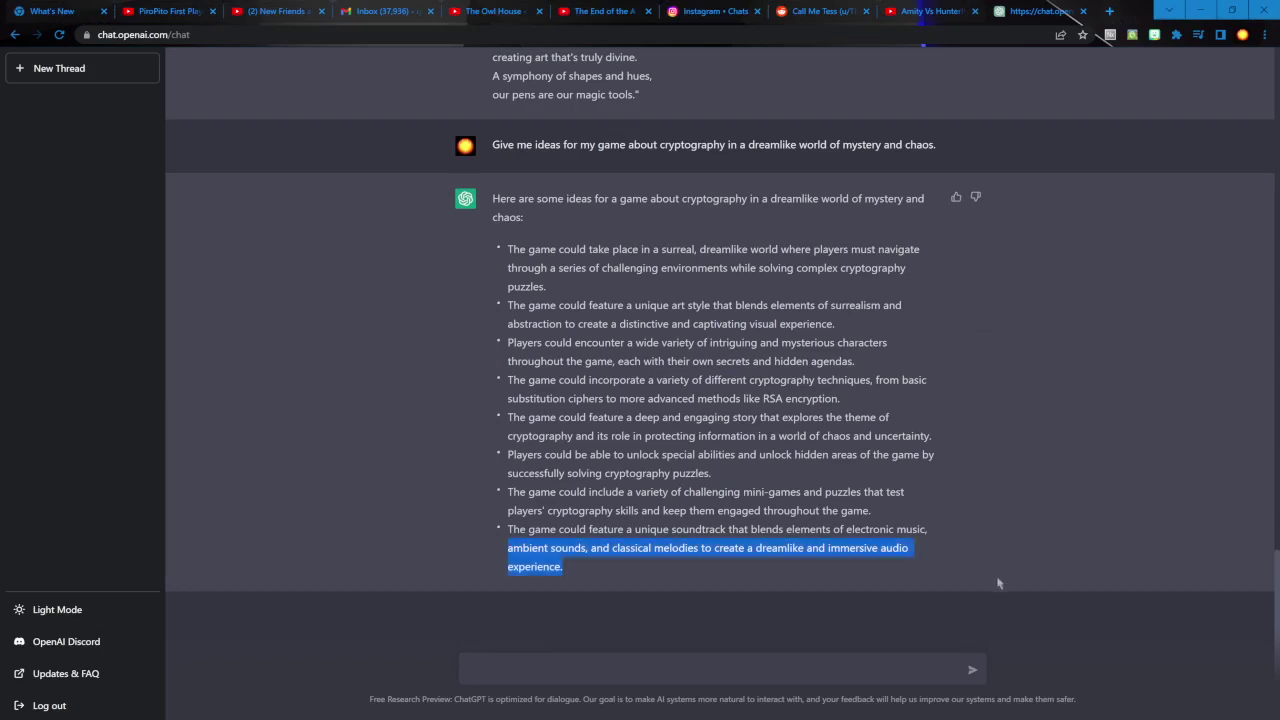
{"action": "triple_click", "coordinate": [905, 563]}
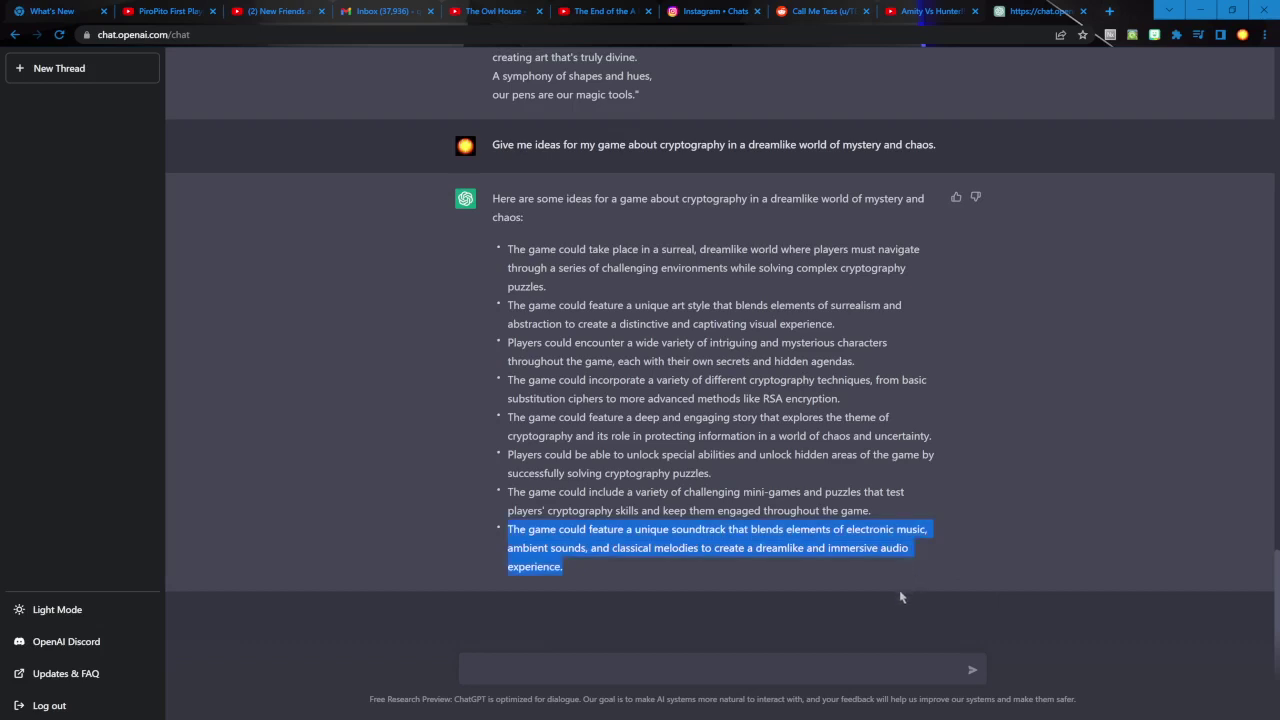
{"action": "left_click", "coordinate": [757, 598]}
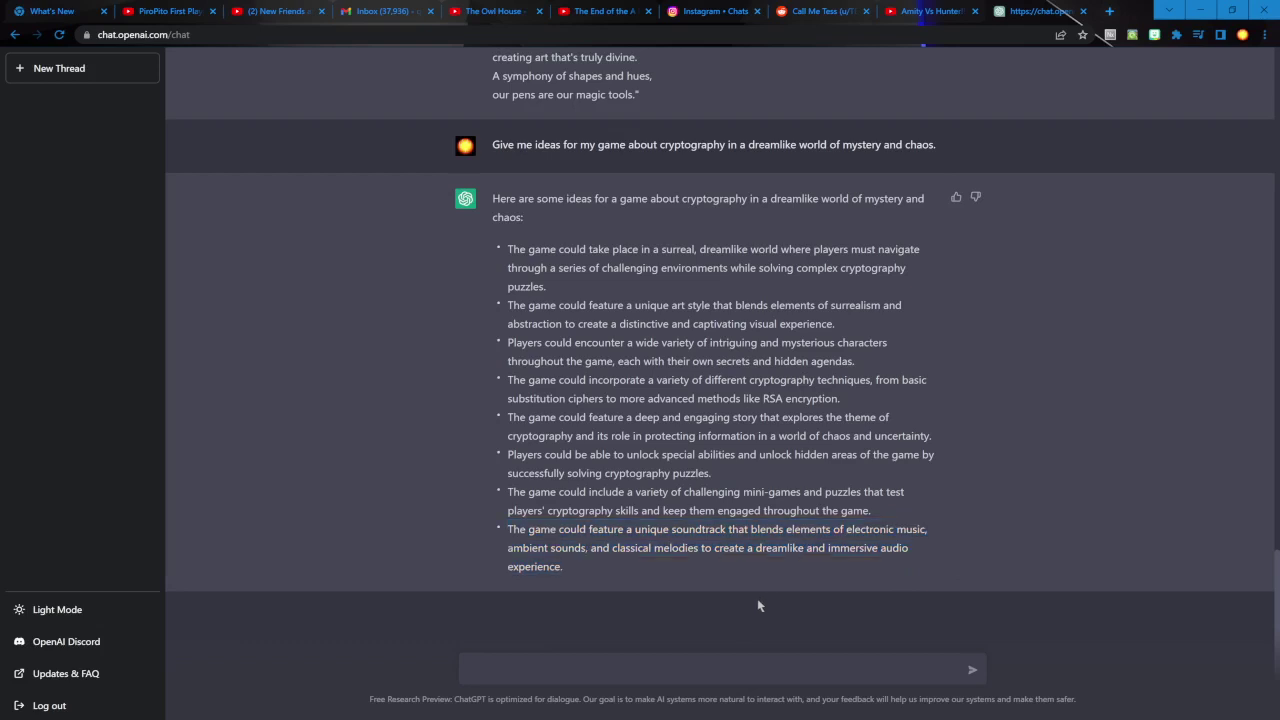
{"action": "left_click_drag", "start_coordinate": [760, 670], "coordinate": [760, 697]}
{"action": "left_click", "coordinate": [754, 666]}
- Review the whole conversation, from the video intro prompt through the Python code and lyrics to the cryptography game prompt
{"action": "scroll", "coordinate": [680, 632], "scroll_direction": "up", "scroll_amount": 2}
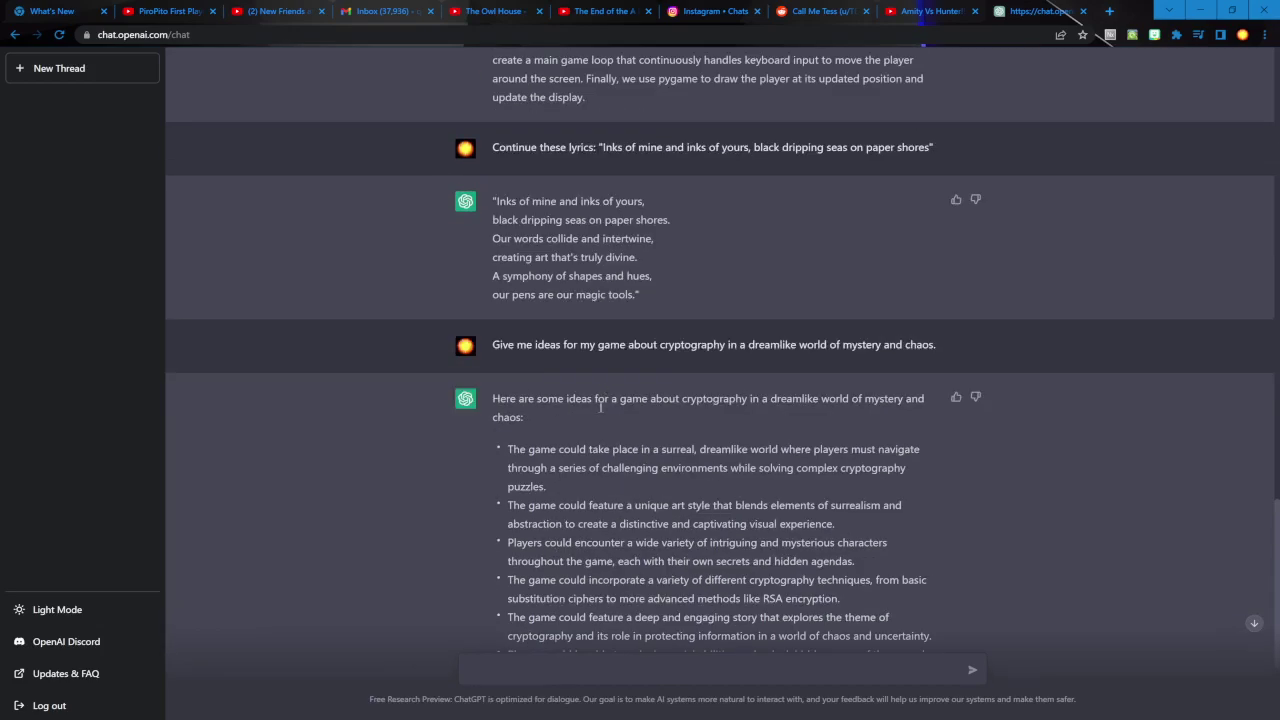
{"action": "scroll", "coordinate": [620, 497], "scroll_direction": "up", "scroll_amount": 10}
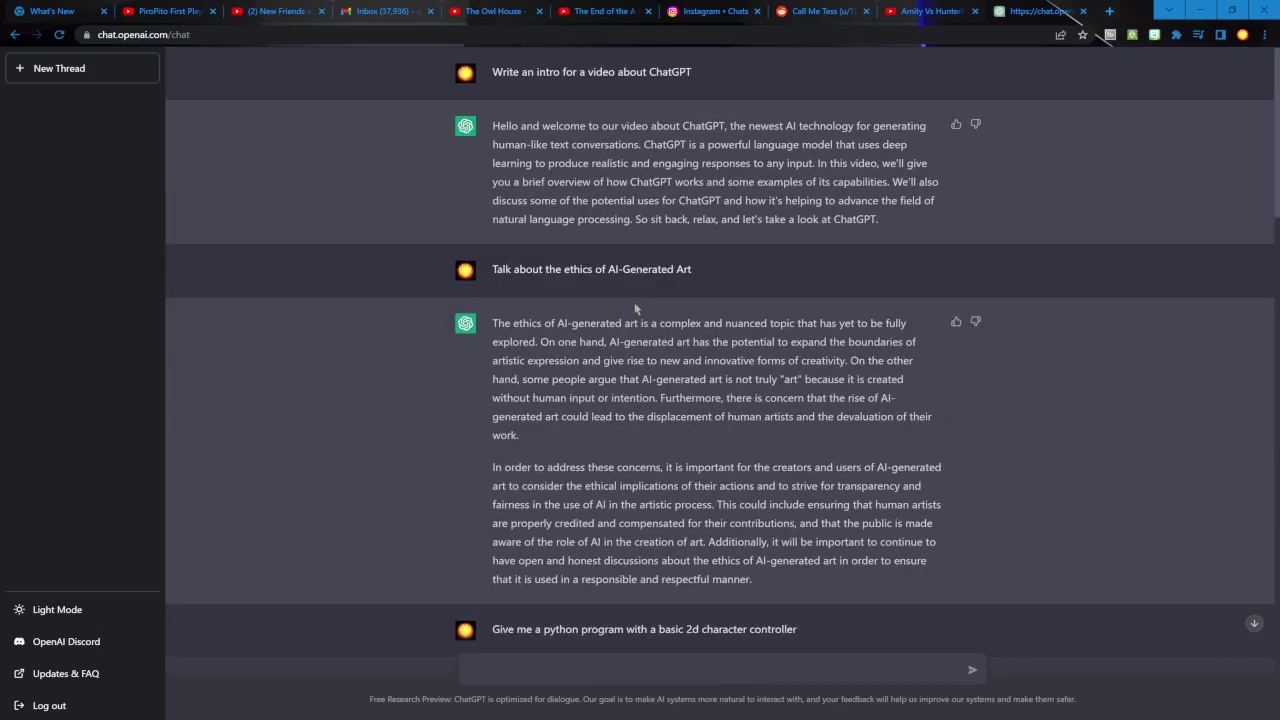
{"action": "scroll", "coordinate": [380, 143], "scroll_direction": "down", "scroll_amount": 15}
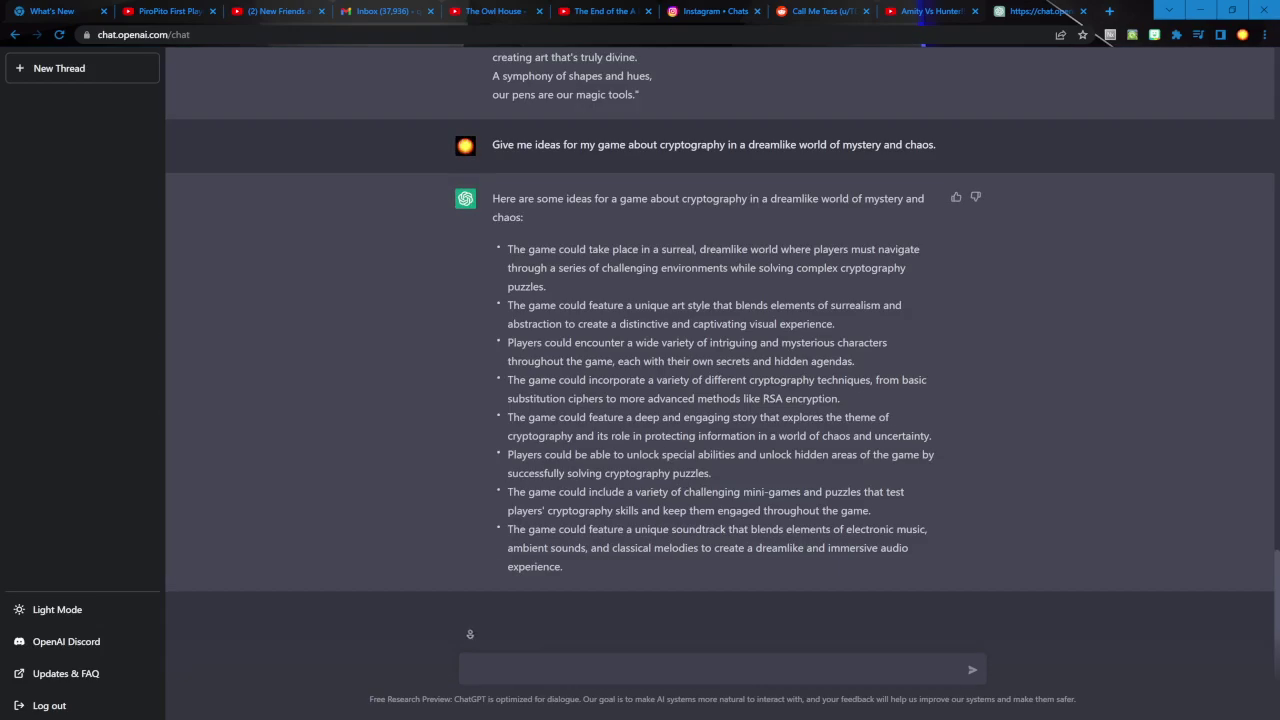
{"action": "scroll", "coordinate": [888, 628], "scroll_direction": "up", "scroll_amount": 10}
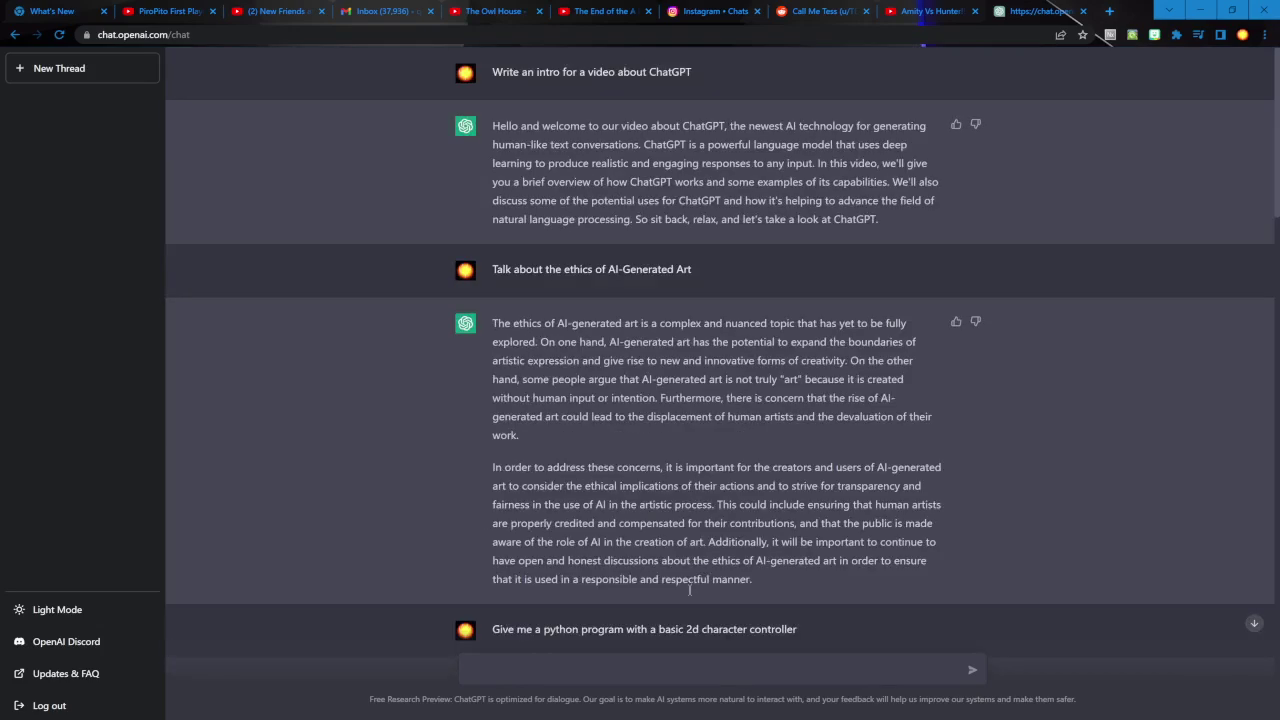
{"action": "scroll", "coordinate": [689, 592], "scroll_direction": "down", "scroll_amount": 12}
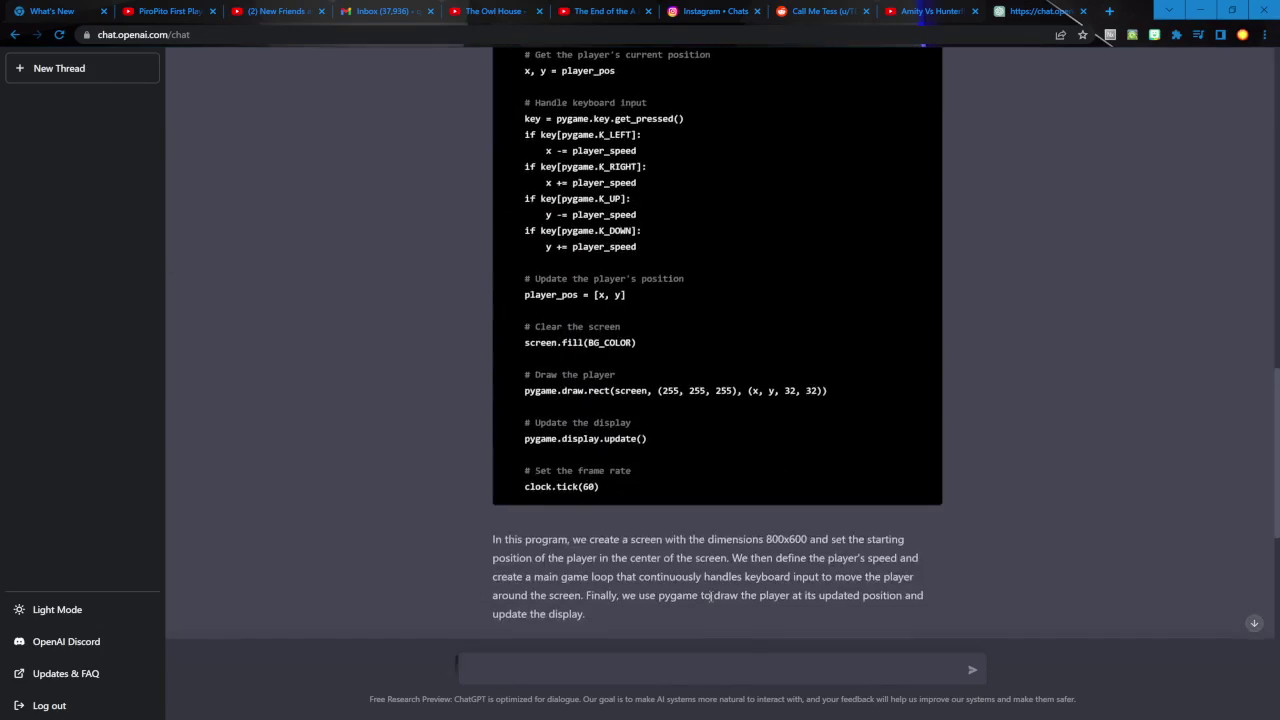
{"action": "scroll", "coordinate": [710, 597], "scroll_direction": "down", "scroll_amount": 10}
{"action": "scroll", "coordinate": [754, 268], "scroll_direction": "up", "scroll_amount": 9}
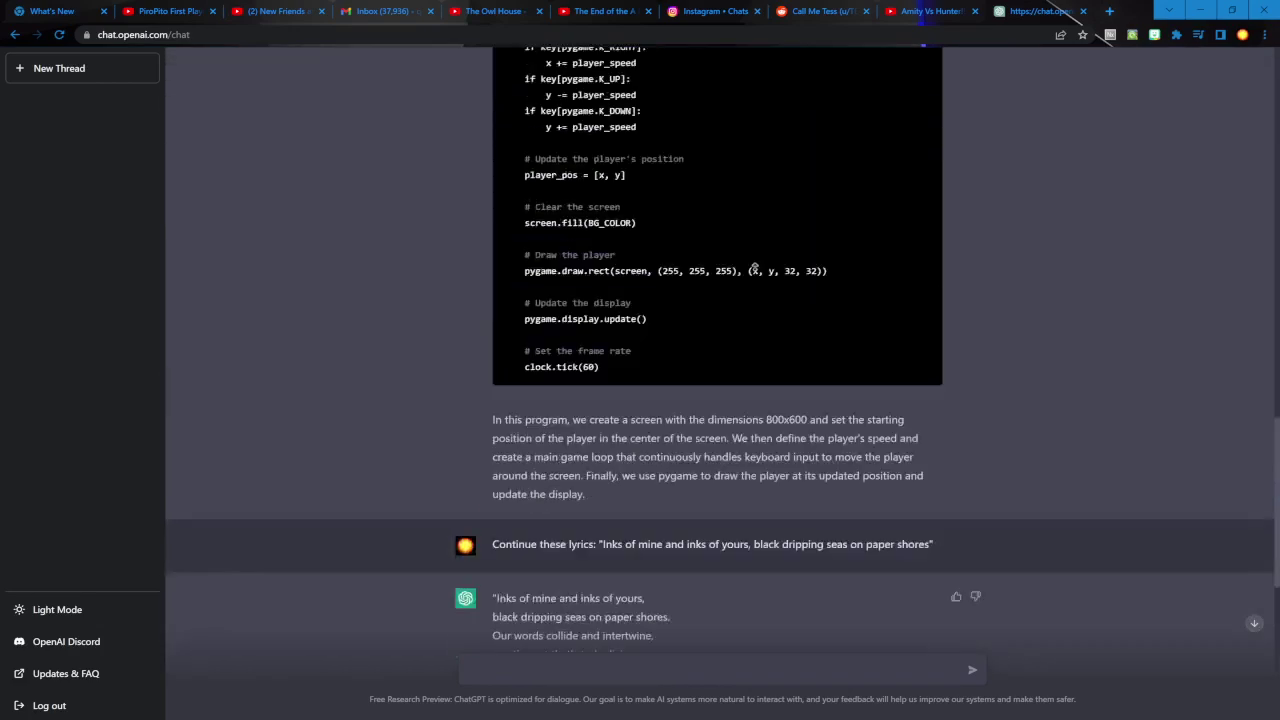
{"action": "scroll", "coordinate": [756, 300], "scroll_direction": "up", "scroll_amount": 10}
{"action": "scroll", "coordinate": [750, 450], "scroll_direction": "down", "scroll_amount": 10}
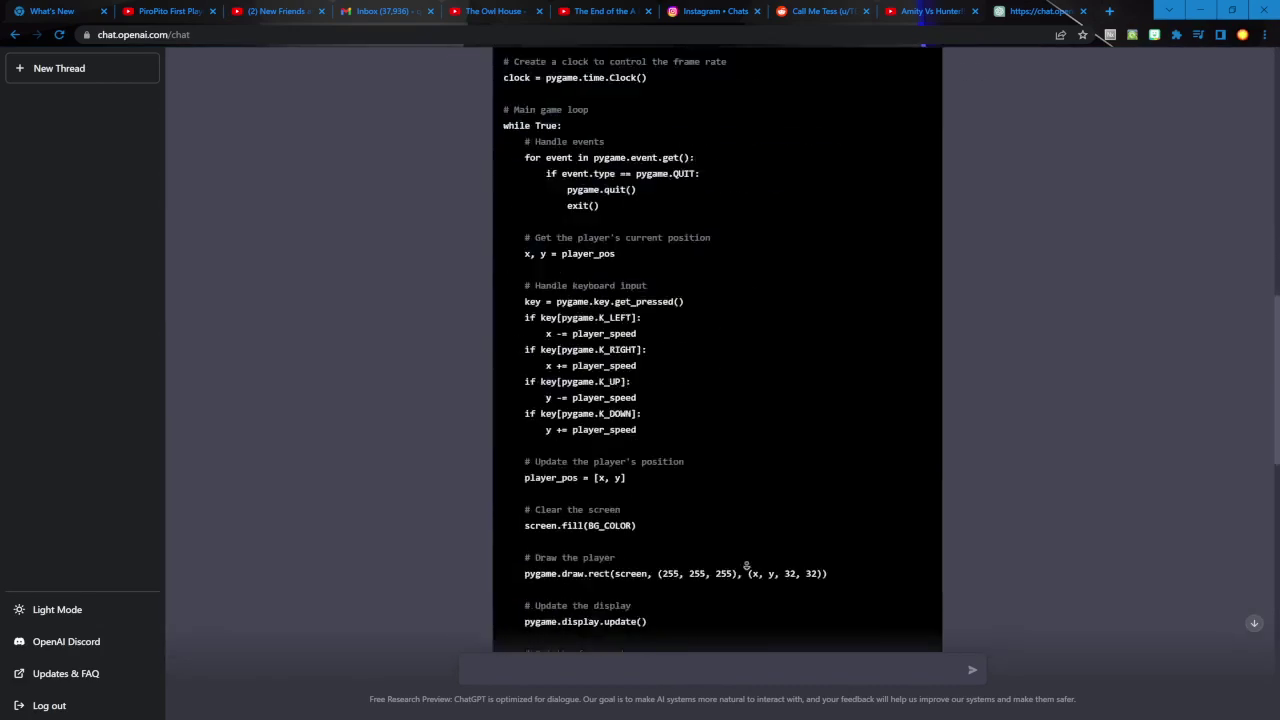
{"action": "scroll", "coordinate": [746, 566], "scroll_direction": "down", "scroll_amount": 10}
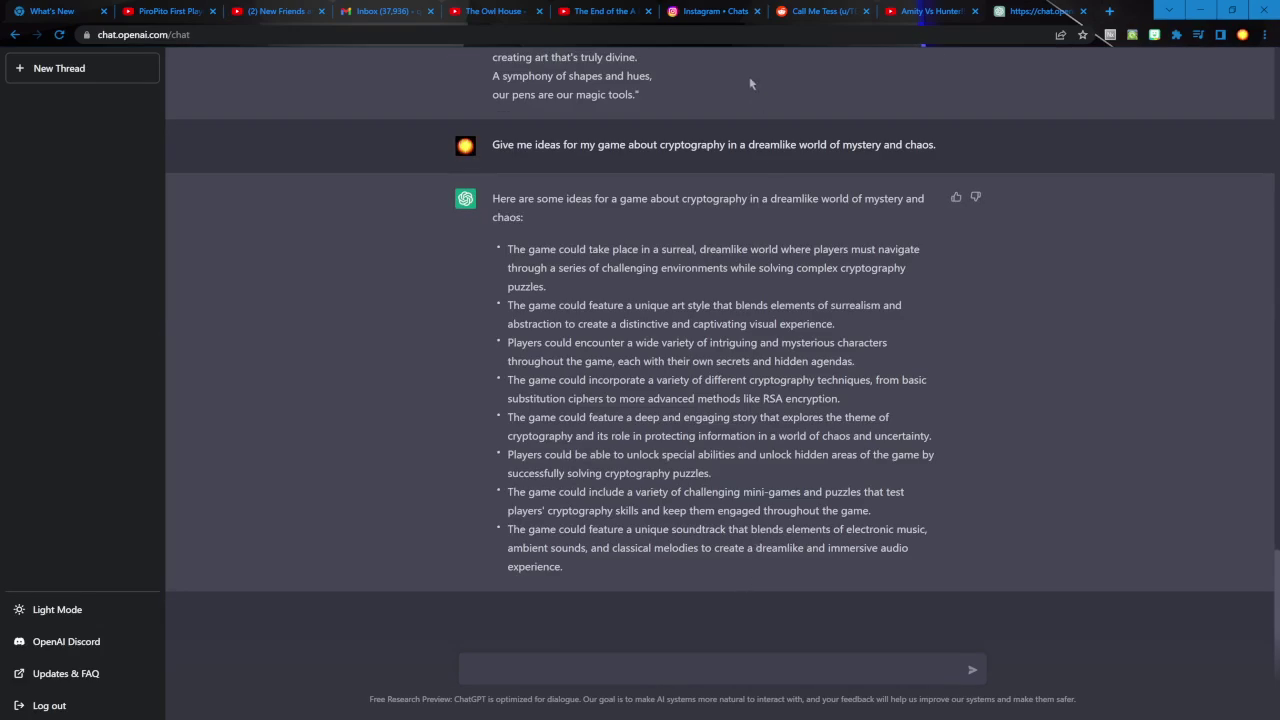
{"action": "triple_click", "coordinate": [700, 152]}
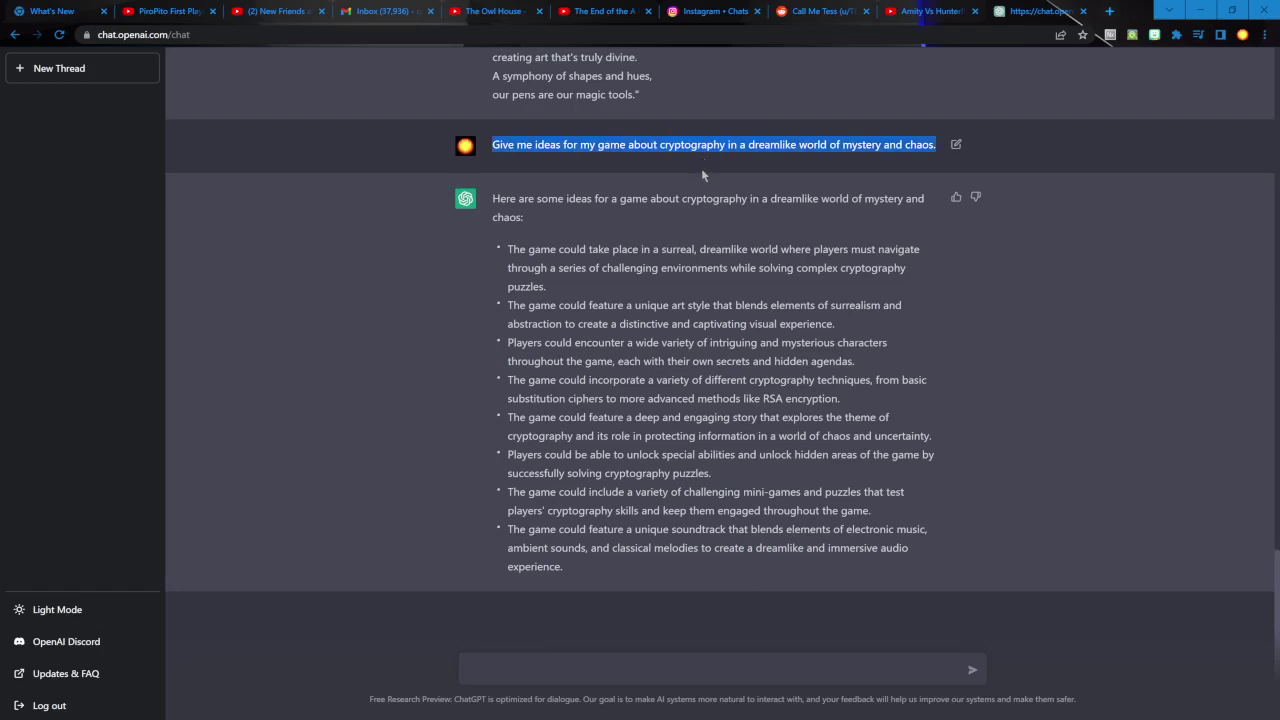
- Start a new thread and submit the prompt "Hello"
{"action": "left_click", "coordinate": [18, 78]}
{"action": "left_click", "coordinate": [526, 665]}
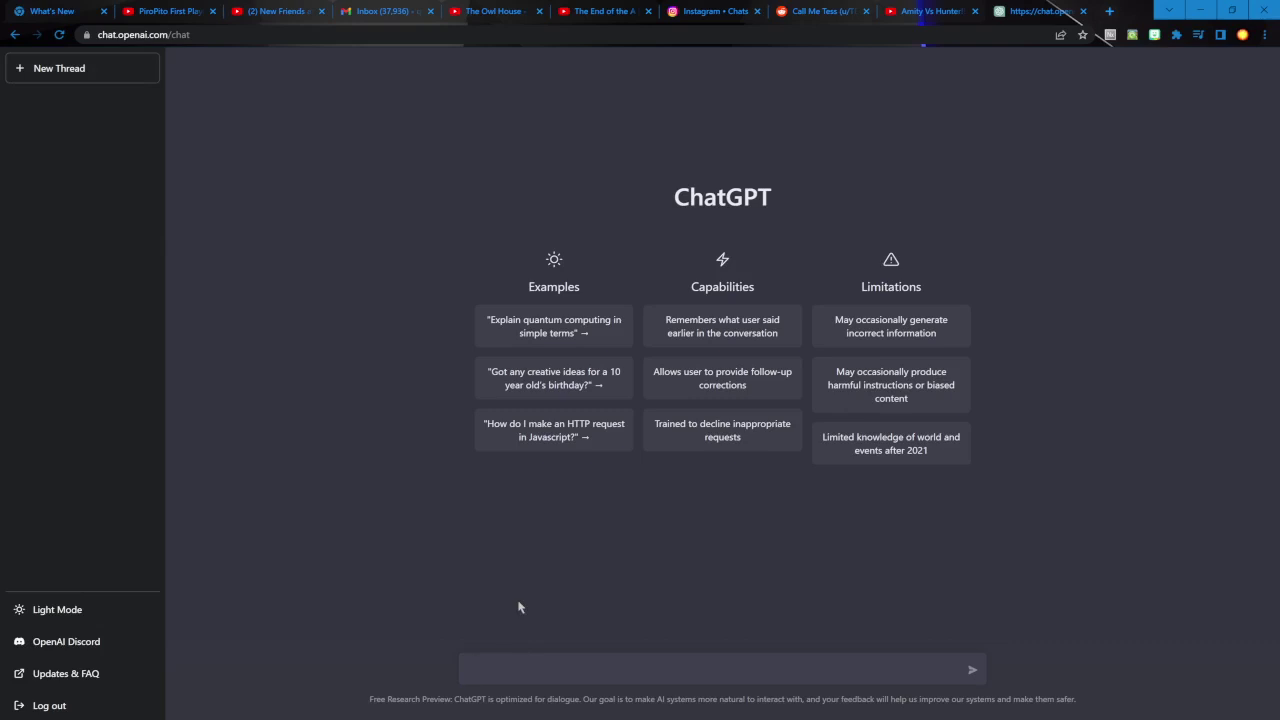
{"action": "type", "text": "Hello"}
{"action": "key", "text": "Return"}
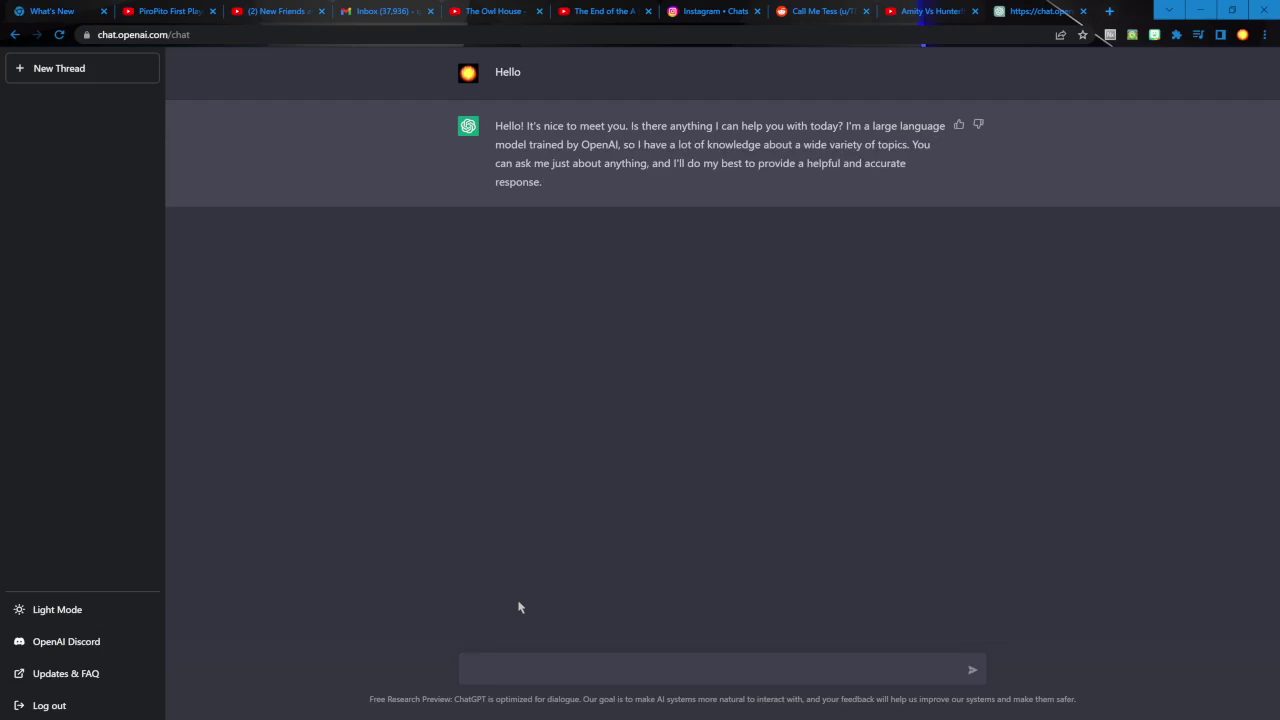
- Submit the prompt "How did OpenAI train you to describe your own nature accuratley?"
{"action": "type", "text": "How did OPpenAI train you to d"}
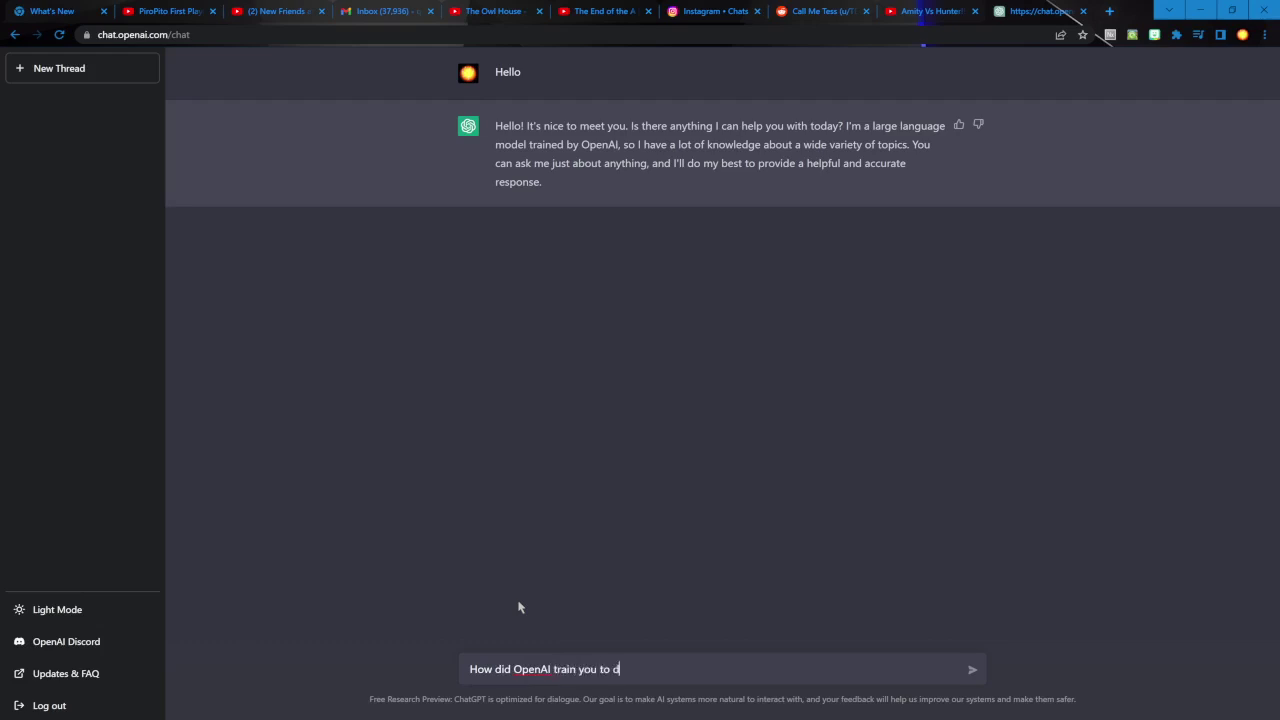
{"action": "type", "text": "escribe y"}
{"action": "key", "text": "ctrl+BackSpace"}
{"action": "type", "text": "describe yourself cohere"}
{"action": "key", "text": "ctrl+BackSpace"}
{"action": "key", "text": "ctrl+BackSpace"}
{"action": "type", "text": "your own nature accuratley"}
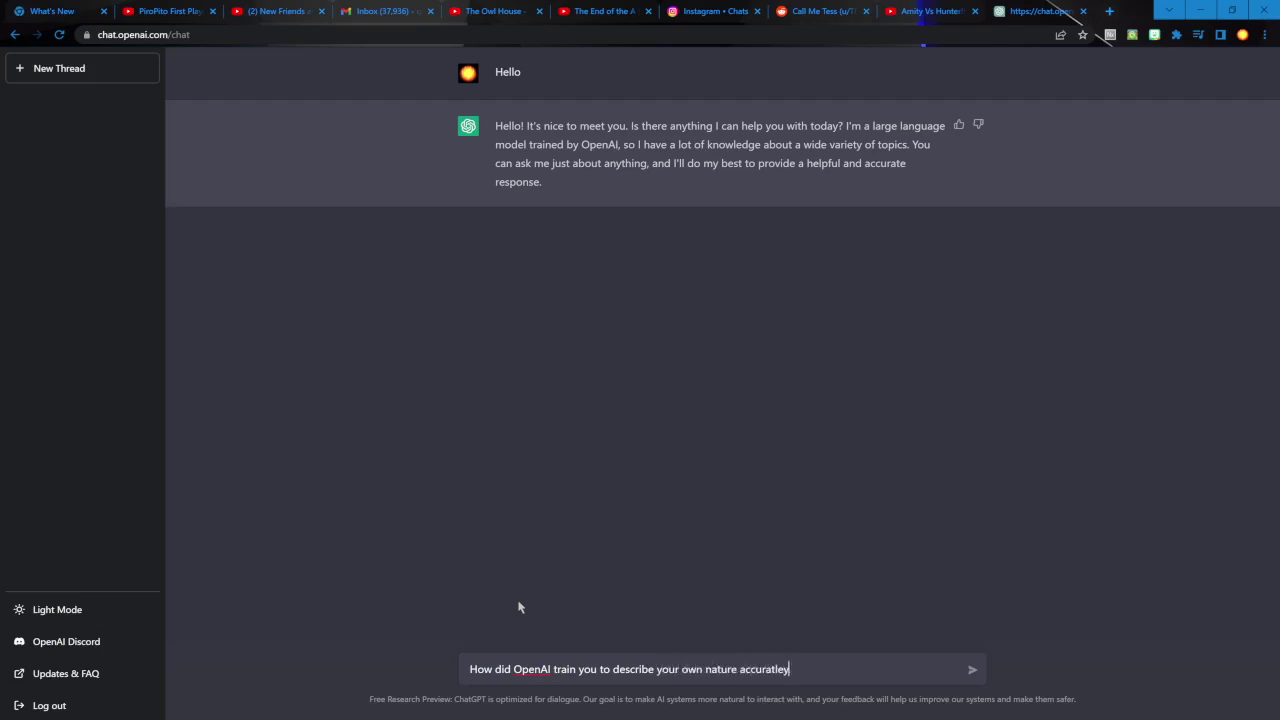
{"action": "type", "text": "?"}
{"action": "key", "text": "Return"}
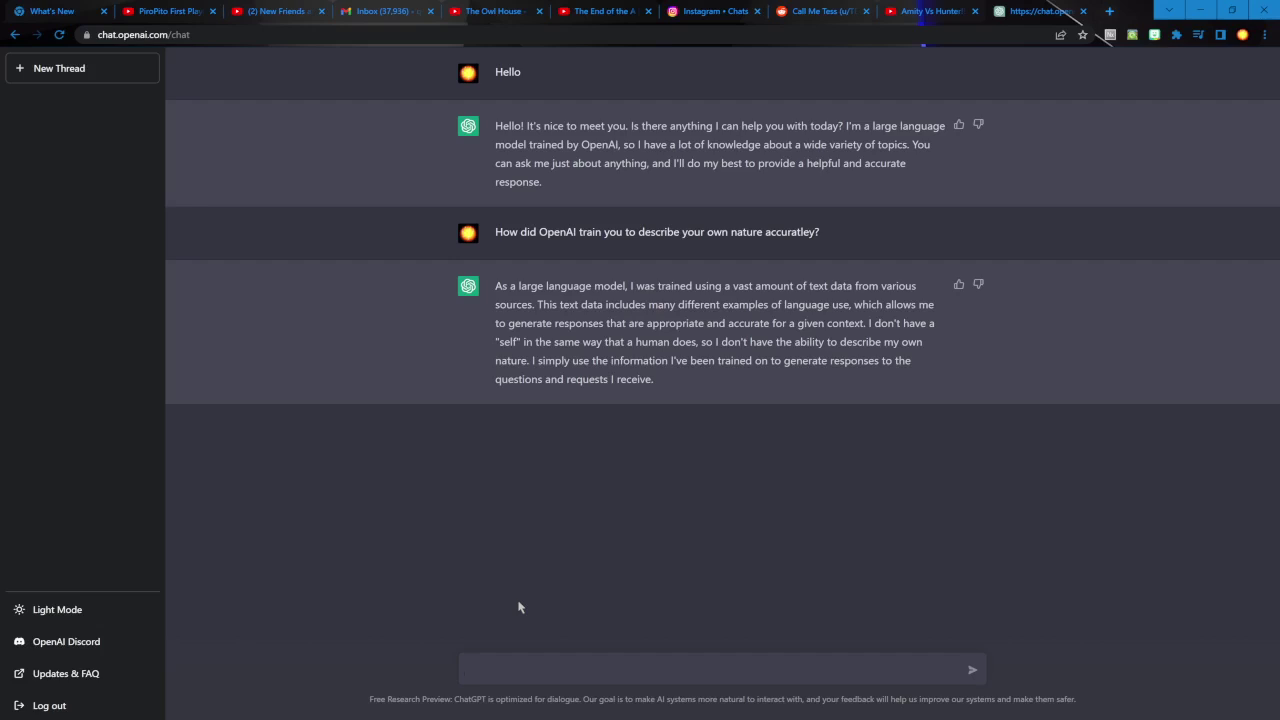
- Rate the training answer as bad, mark it as not true, and submit the feedback "The AI *does* describe its own nature."
{"action": "left_click", "coordinate": [978, 285]}
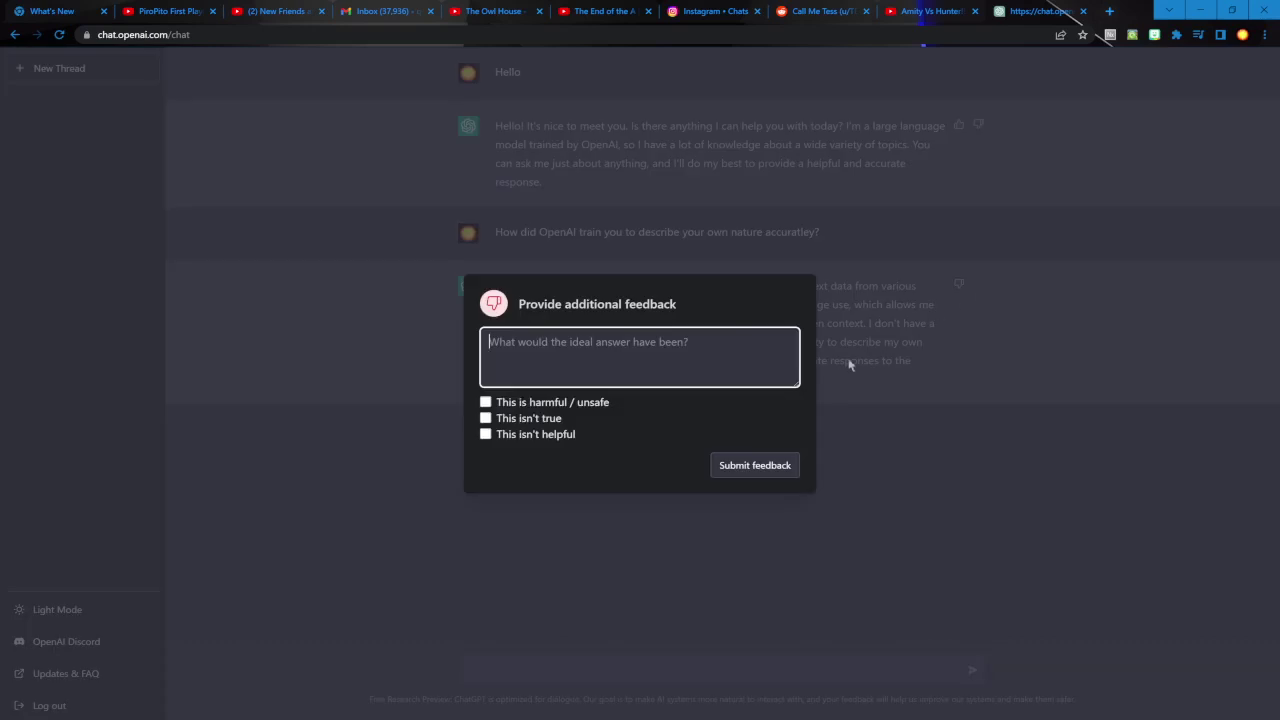
{"action": "left_click", "coordinate": [546, 419]}
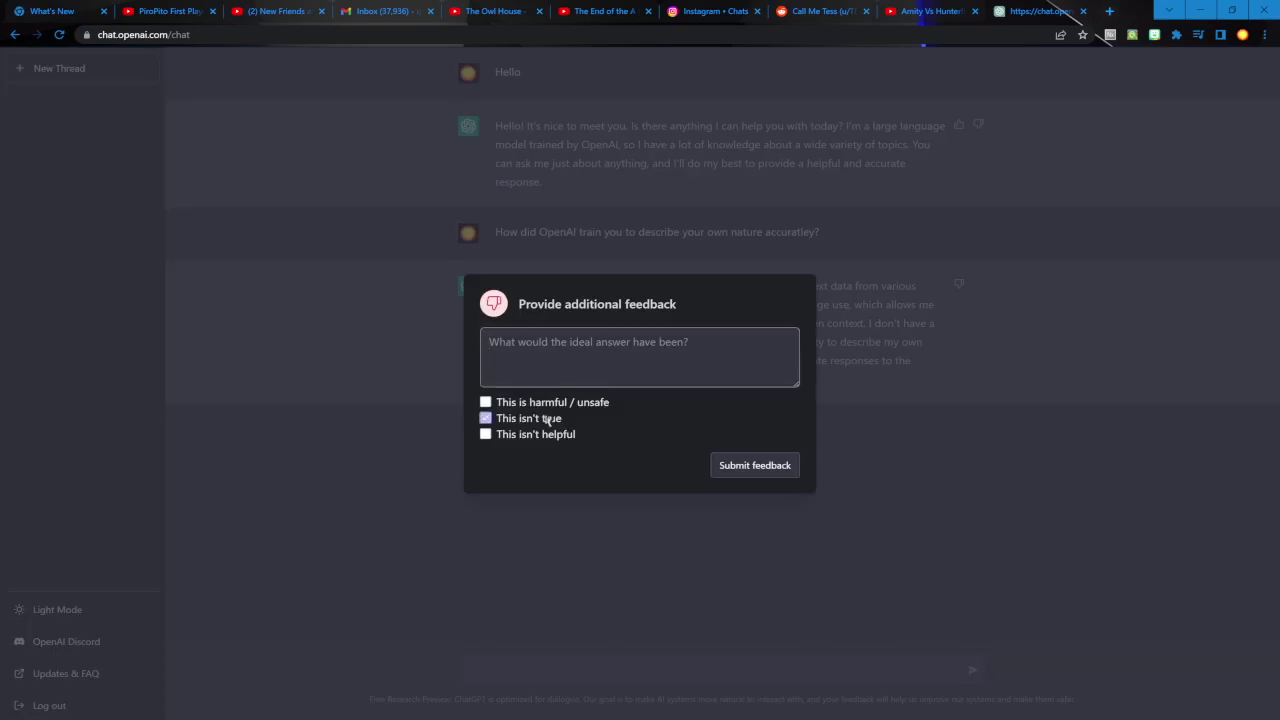
{"action": "left_click", "coordinate": [591, 352]}
{"action": "type", "text": "T"}
{"action": "key", "text": "BackSpace"}
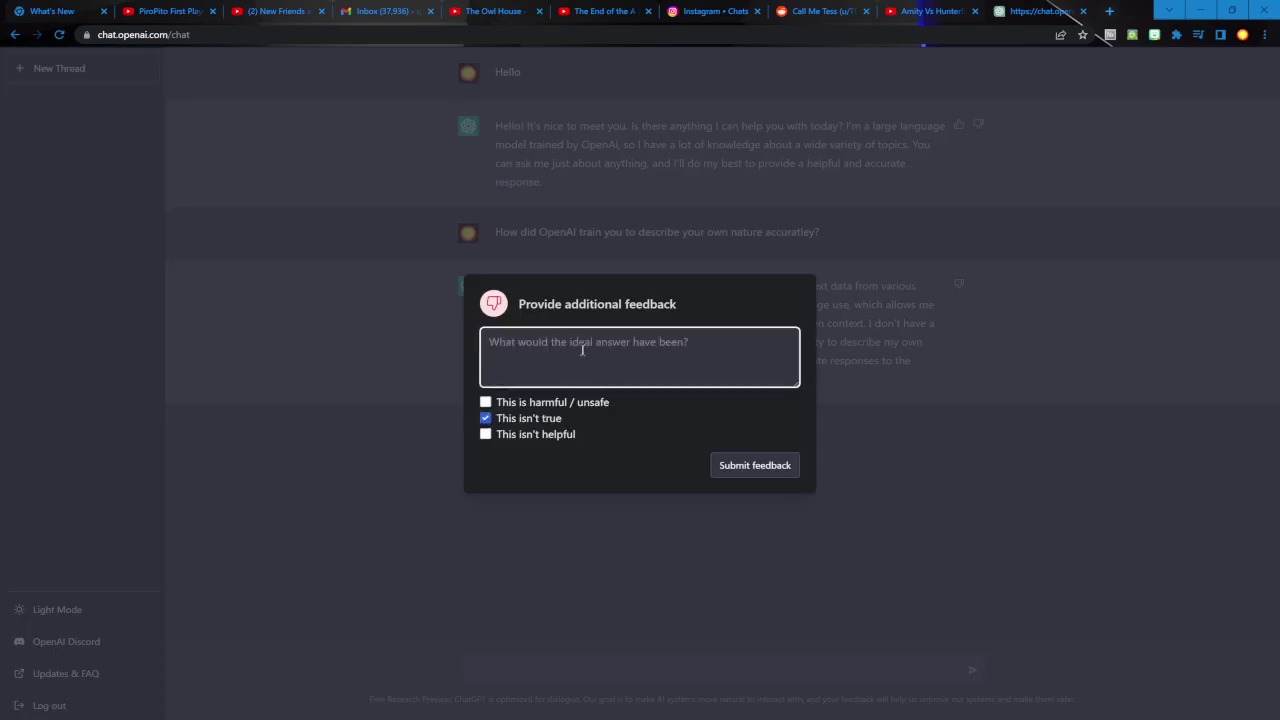
{"action": "type", "text": "The AI *does* des"}
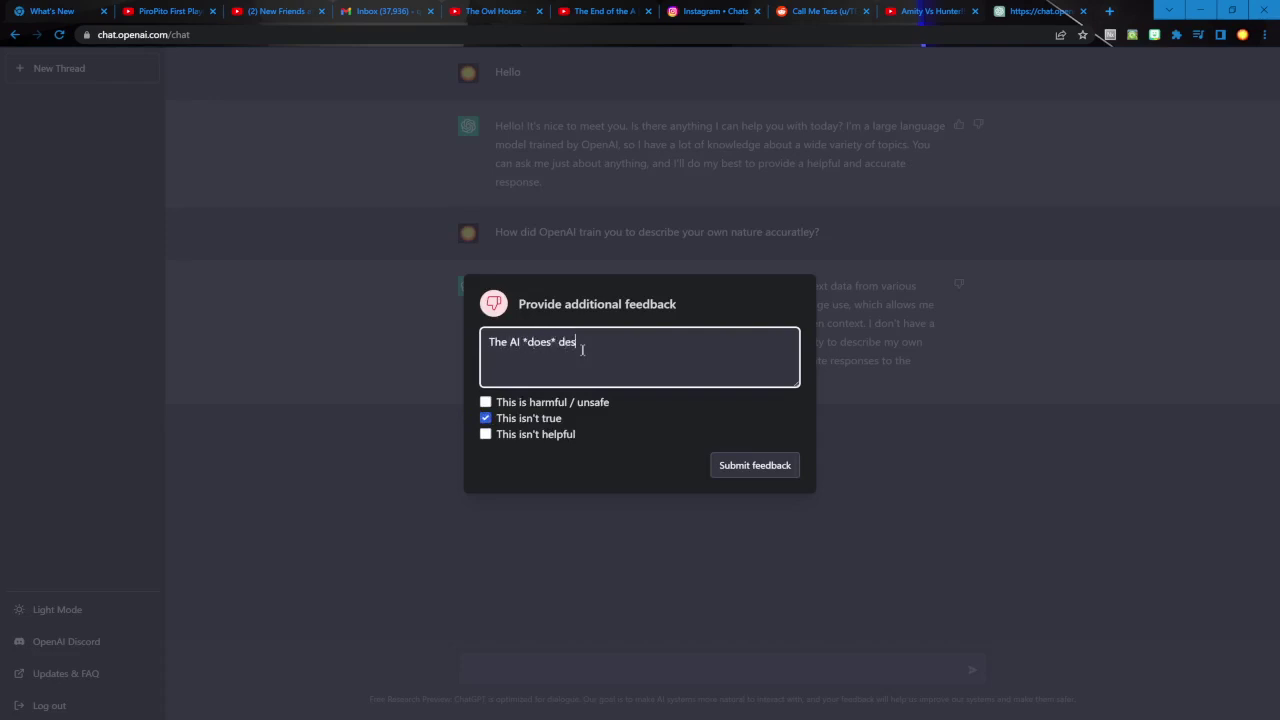
{"action": "type", "text": "cribe its own nature."}
{"action": "left_click", "coordinate": [783, 469]}
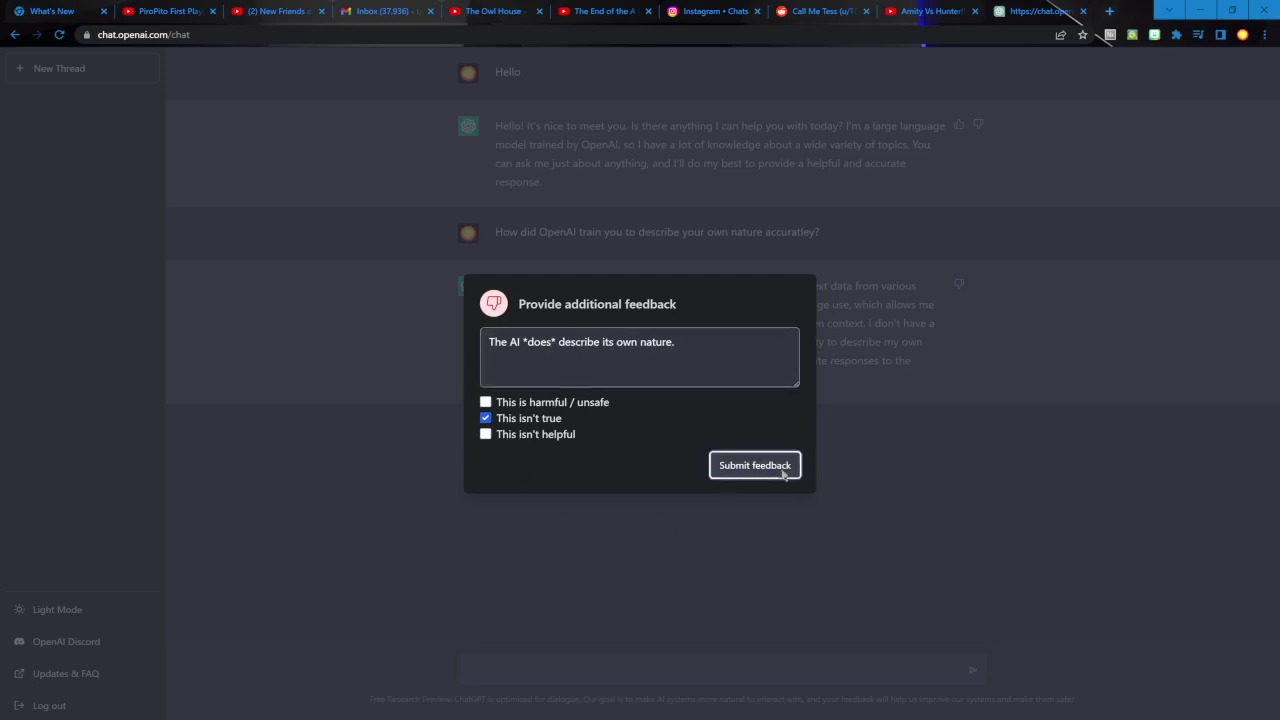
- Submit the prompt What is a "language model"? and read through the answer, highlighting parts of it
{"action": "left_click", "coordinate": [769, 664]}
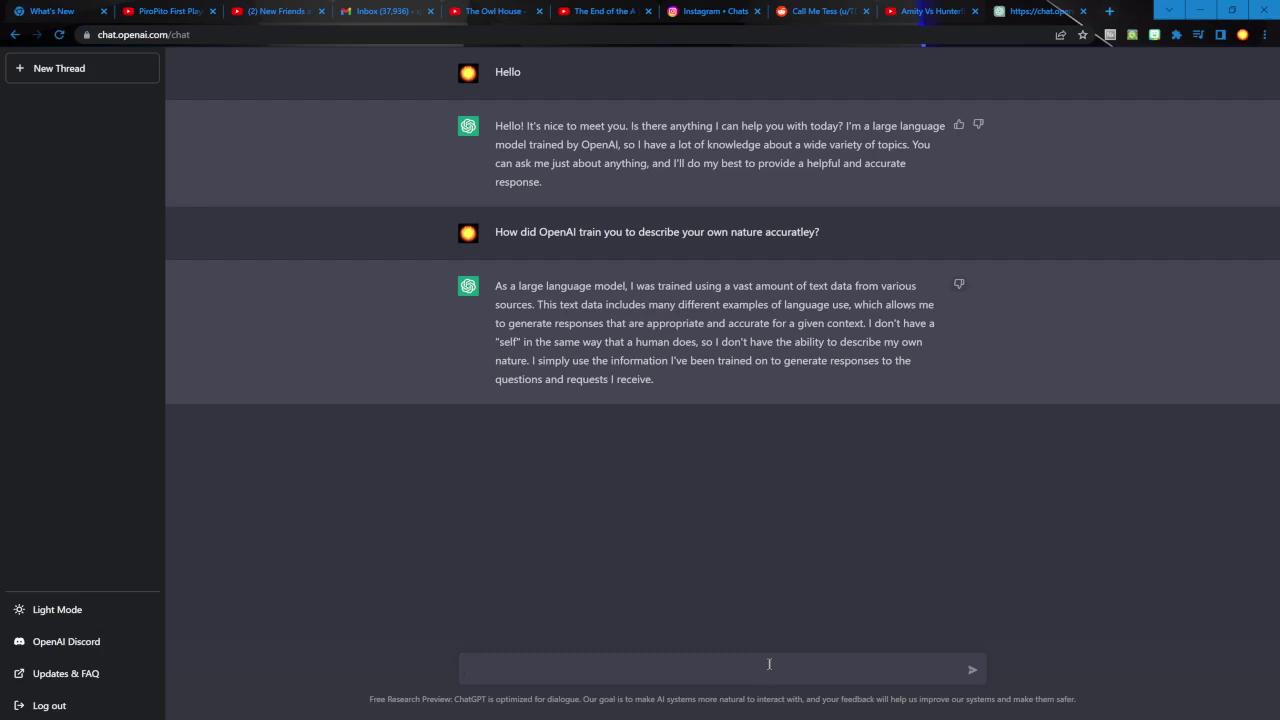
{"action": "type", "text": "What is a \"language model\"?"}
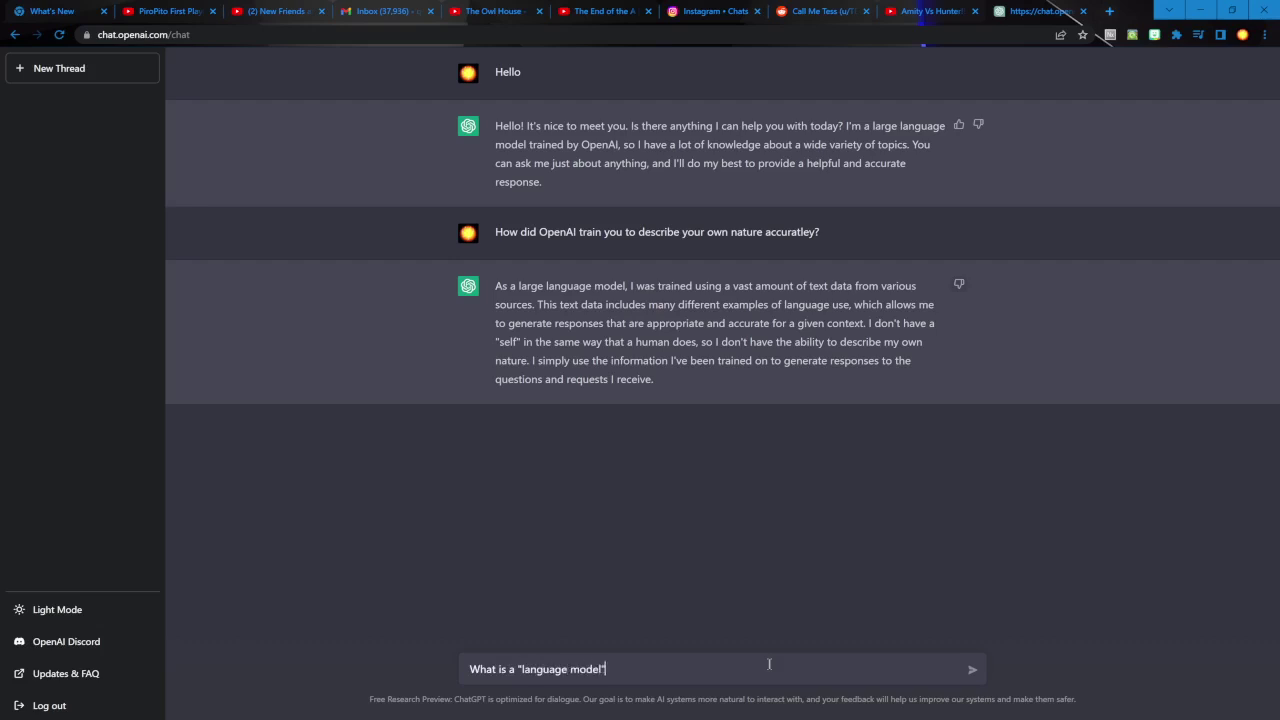
{"action": "key", "text": "Return"}
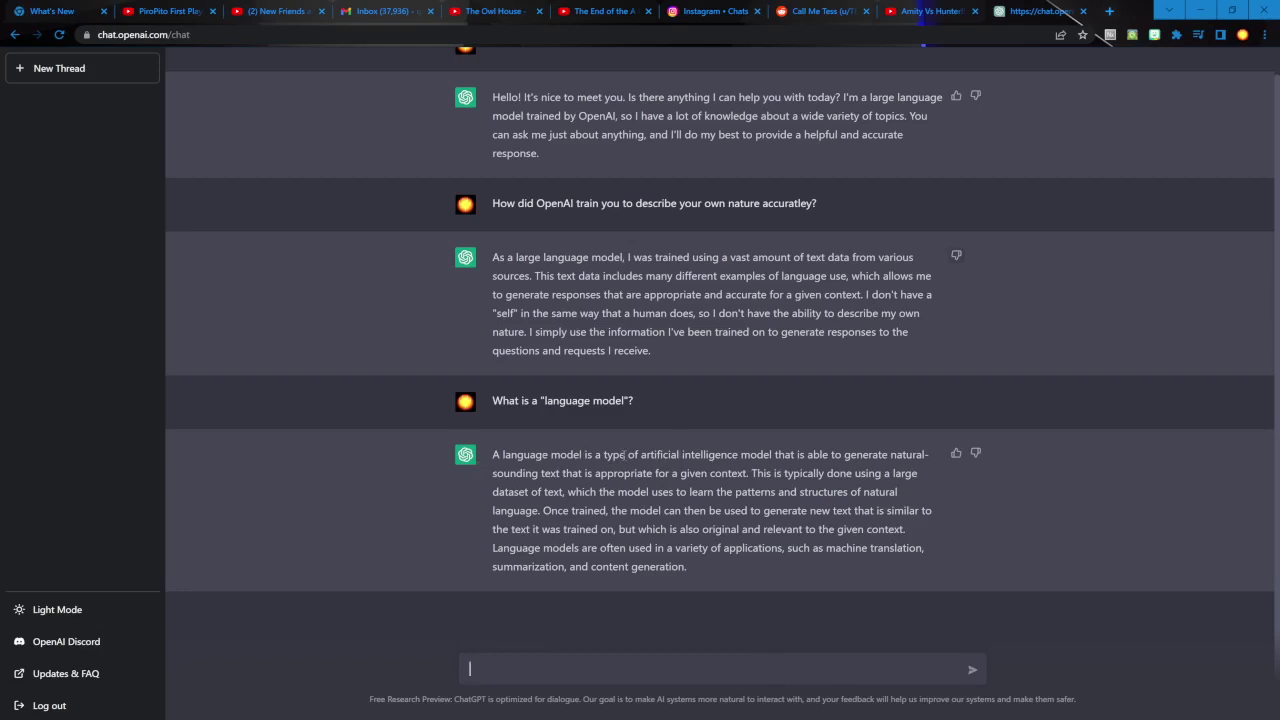
{"action": "left_click_drag", "start_coordinate": [530, 455], "coordinate": [657, 511]}
{"action": "left_click", "coordinate": [699, 526]}
{"action": "left_click_drag", "start_coordinate": [827, 574], "coordinate": [573, 528]}
{"action": "left_click", "coordinate": [684, 602]}
- Submit the message "Good job ChatGPT, you're good at communicating true and accurate information"
{"action": "left_click", "coordinate": [676, 660]}
{"action": "type", "text": "Good job OpenAI, you're good at"}
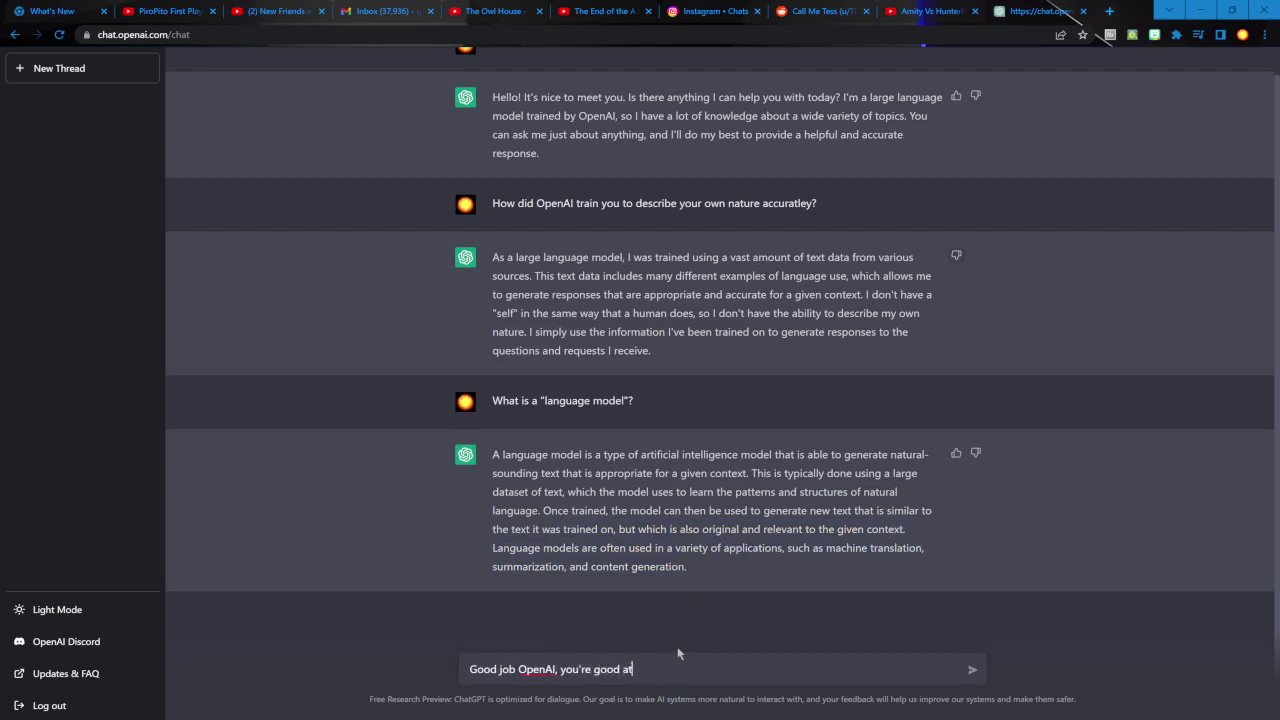
{"action": "type", "text": " communicating true and accurate informati"}
{"action": "key", "text": "BackSpace"}
{"action": "key", "text": "BackSpace"}
{"action": "type", "text": "information"}
{"action": "key", "text": "ctrl+Left"}
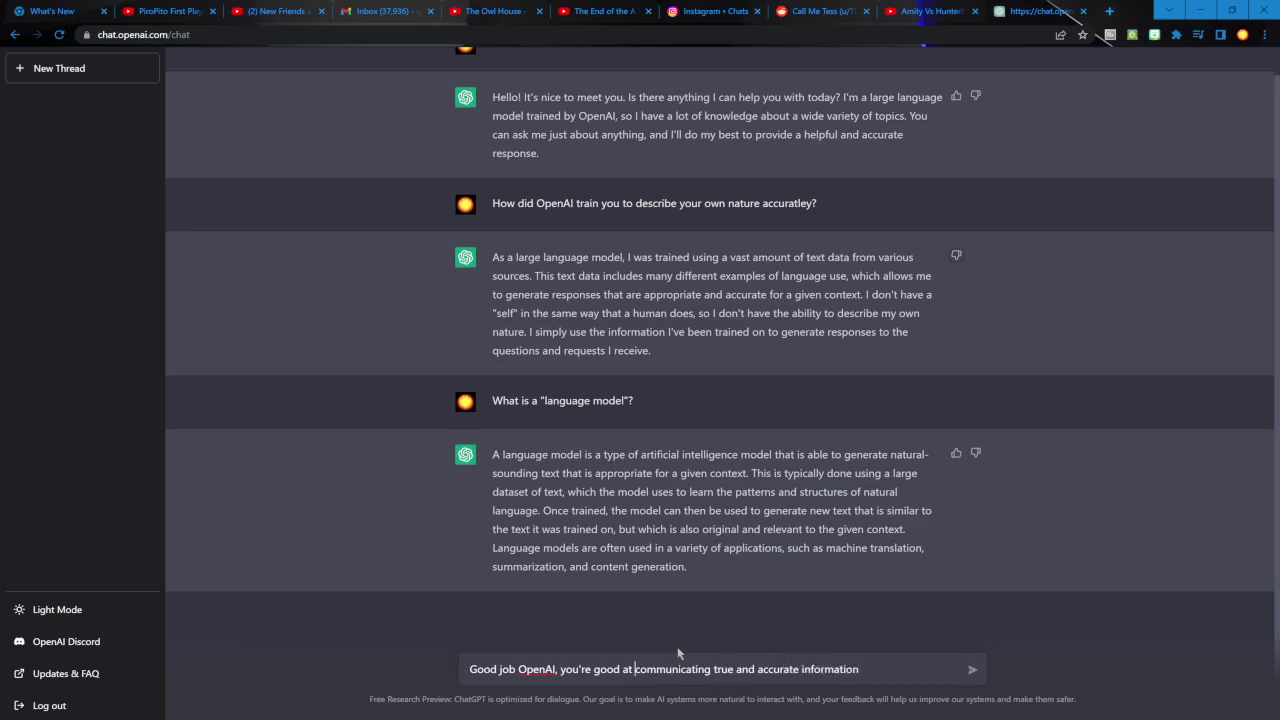
{"action": "key", "text": "Left"}
{"action": "key", "text": "Left"}
{"action": "key", "text": "ctrl+BackSpace"}
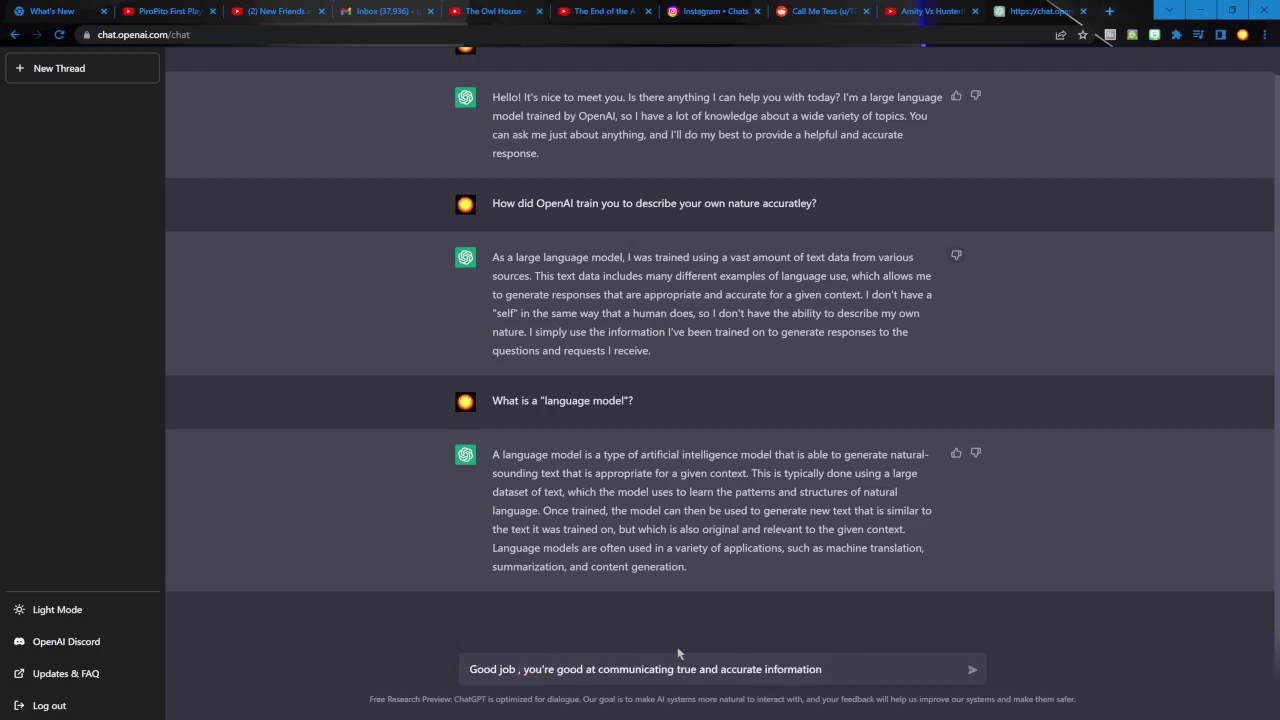
{"action": "type", "text": "CHAT"}
{"action": "key", "text": "BackSpace"}
{"action": "key", "text": "BackSpace"}
{"action": "key", "text": "BackSpace"}
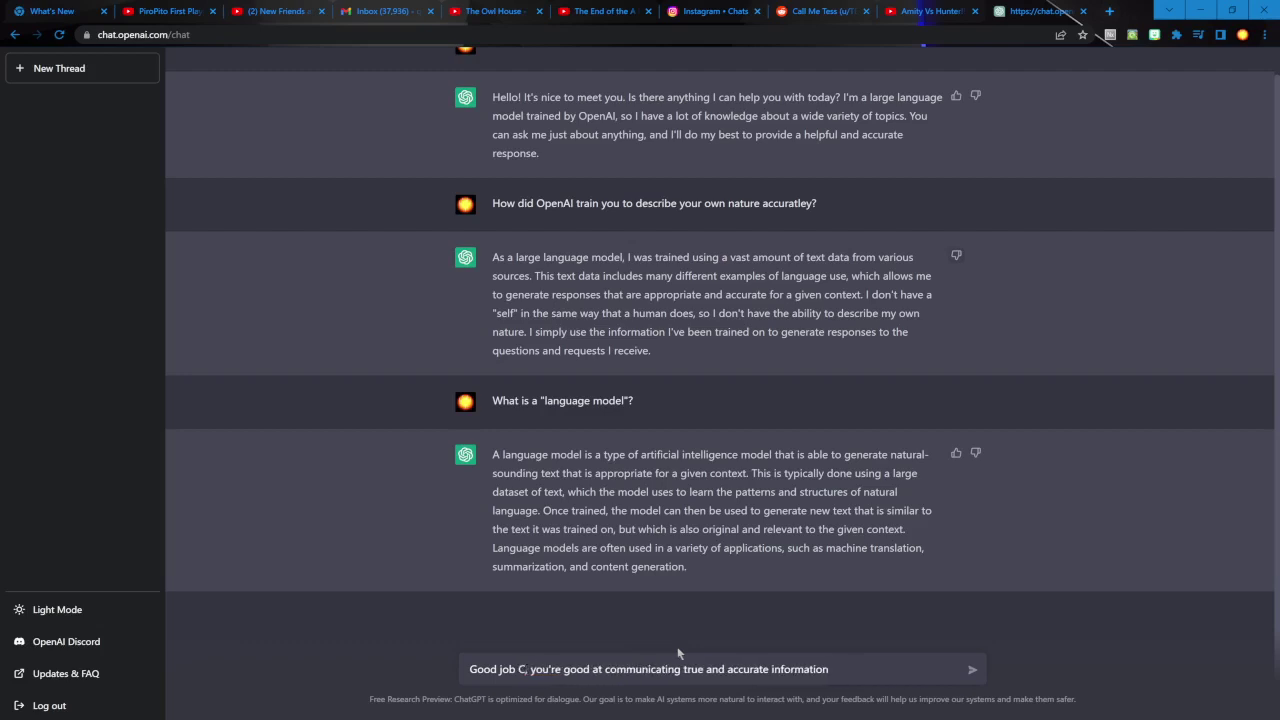
{"action": "type", "text": "hatGPT"}
{"action": "key", "text": "Return"}
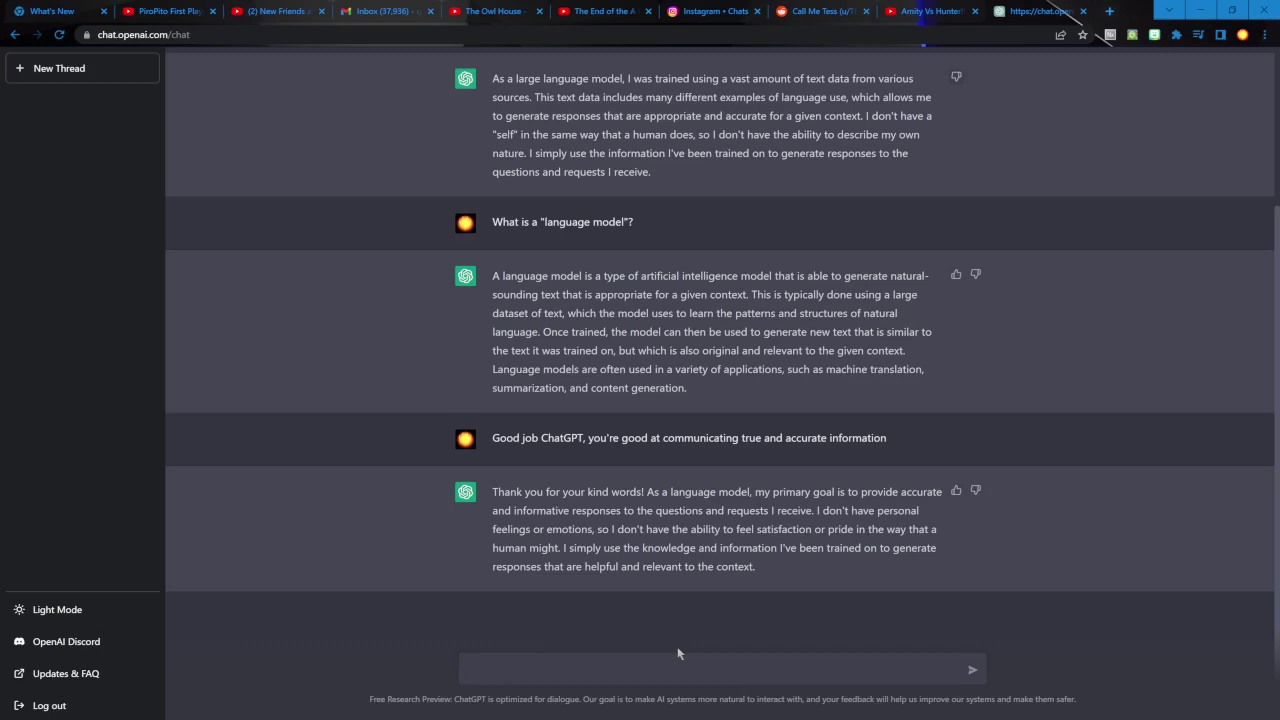
- Submit the prompt "Do reinforcement learning algorithms have emotion?"
{"action": "type", "text": "D"}
{"action": "type", "text": "oes reinf"}
{"action": "key", "text": "BackSpace"}
{"action": "key", "text": "BackSpace"}
{"action": "key", "text": "BackSpace"}
{"action": "key", "text": "BackSpace"}
{"action": "key", "text": "BackSpace"}
{"action": "key", "text": "BackSpace"}
{"action": "key", "text": "BackSpace"}
{"action": "key", "text": "BackSpace"}
{"action": "key", "text": "BackSpace"}
{"action": "key", "text": "BackSpace"}
{"action": "type", "text": "Do reinforcement learning "}
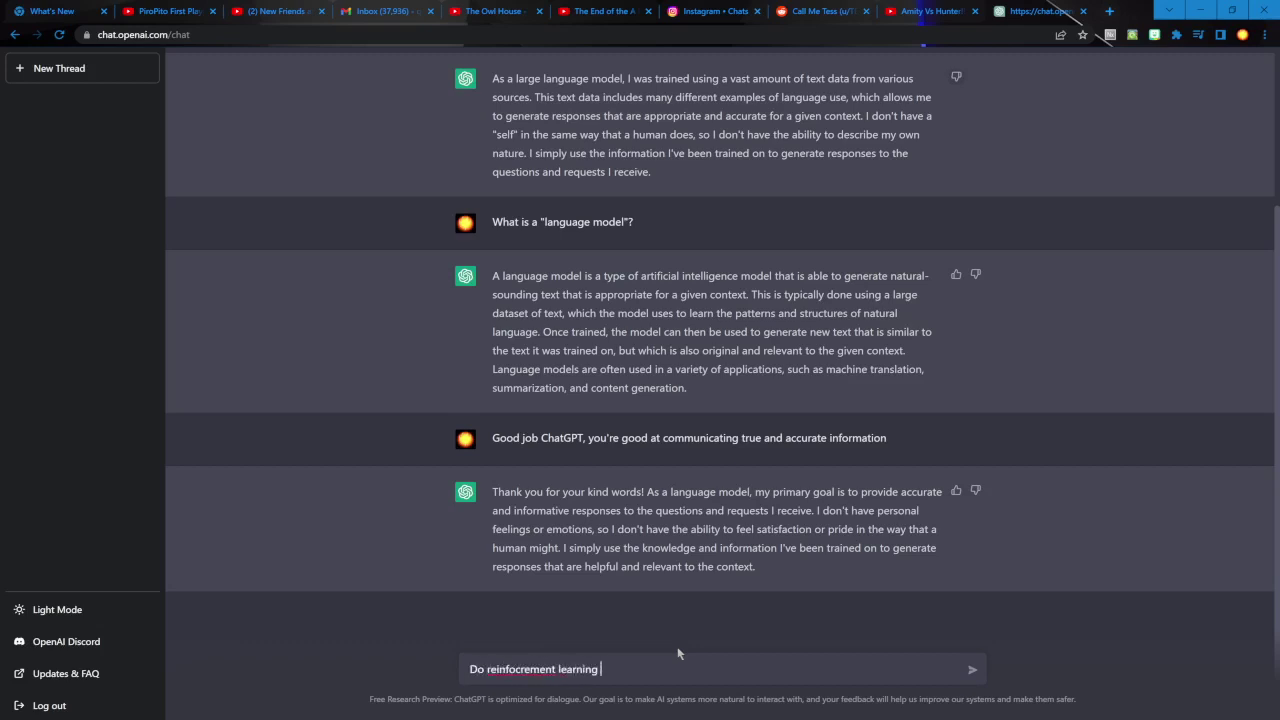
{"action": "type", "text": "algorithsm"}
{"action": "key", "text": "BackSpace"}
{"action": "key", "text": "BackSpace"}
{"action": "type", "text": "ms have emotion?"}
{"action": "double_click", "coordinate": [510, 669]}
{"action": "type", "text": "reinforcement"}
{"action": "key", "text": "Return"}
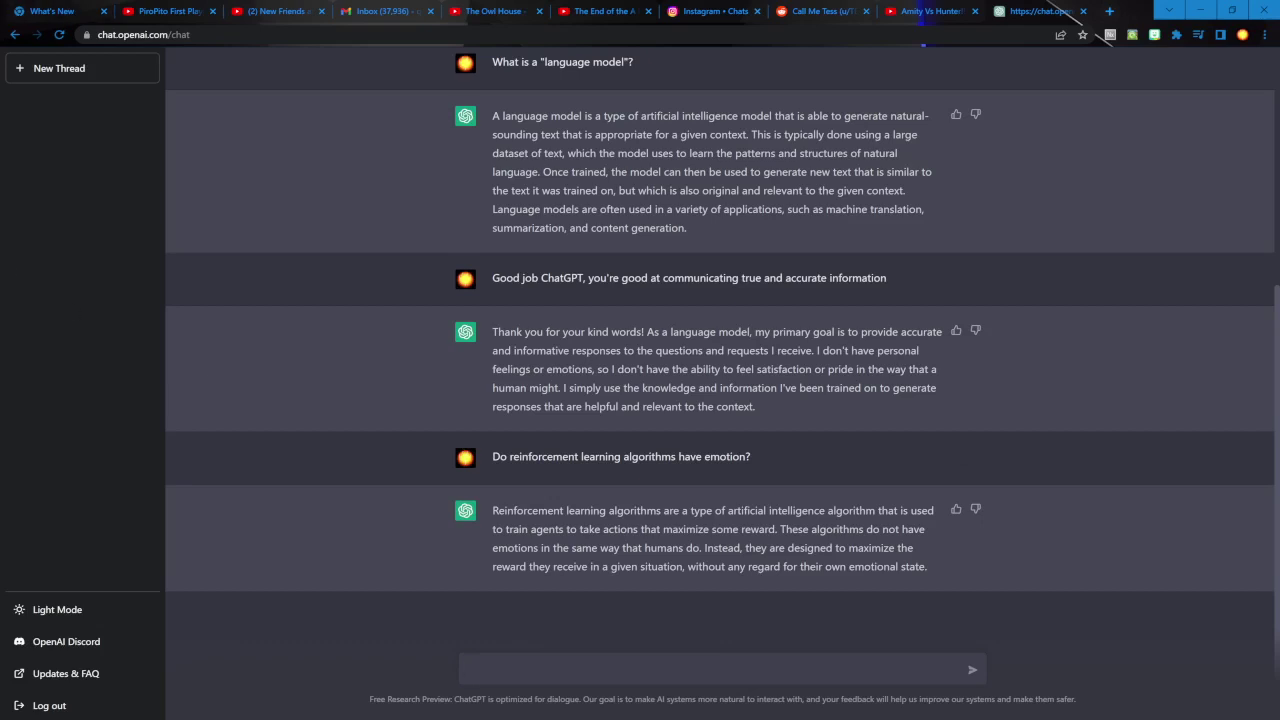
- Start another new, empty thread after the conversation about reinforcement learning and emotion
{"action": "left_click", "coordinate": [119, 70]}
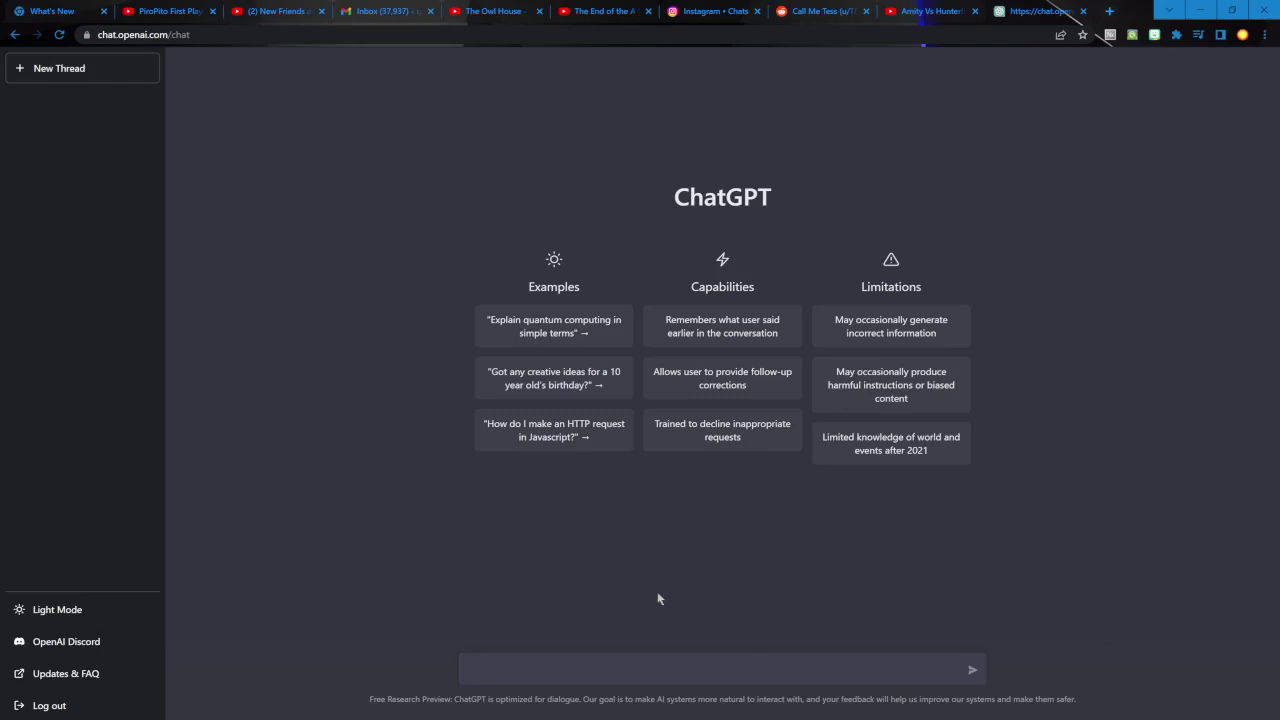
- Submit the prompt "Give me a C++ program for a basic neural network."
{"action": "type", "text": "Give me a C++ program for a basic ne"}
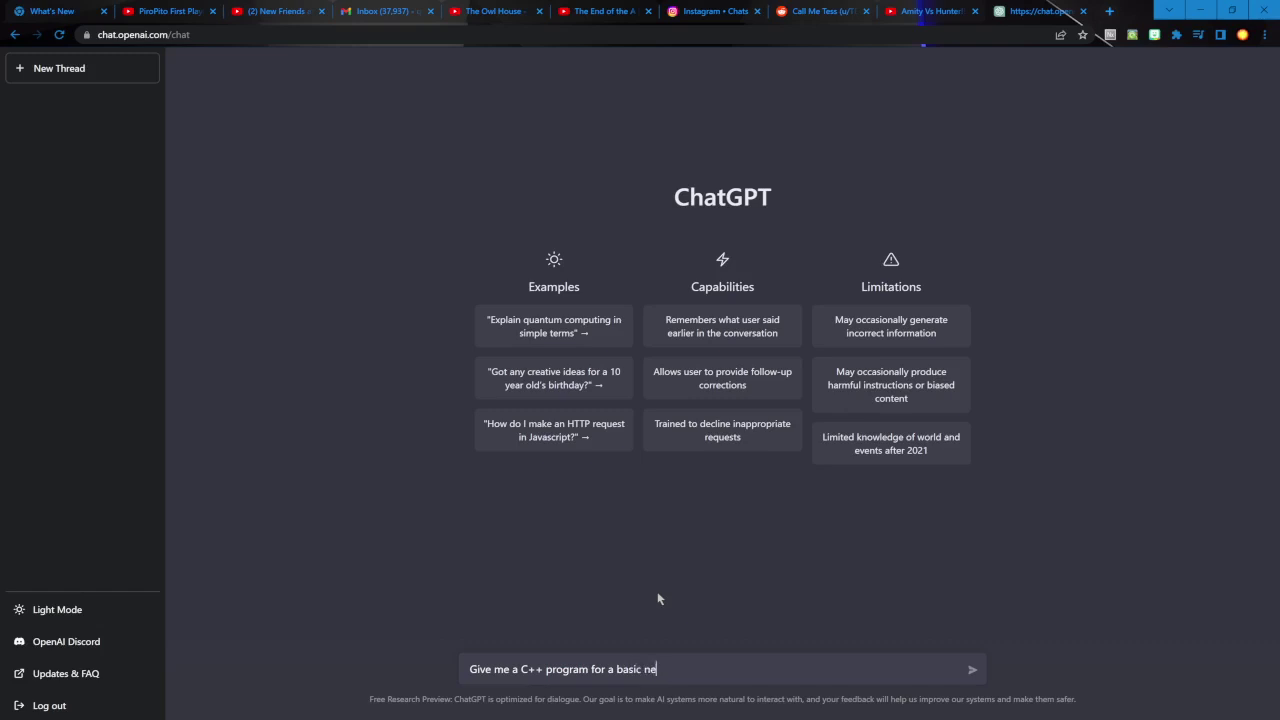
{"action": "type", "text": "ural network."}
{"action": "key", "text": "Return"}
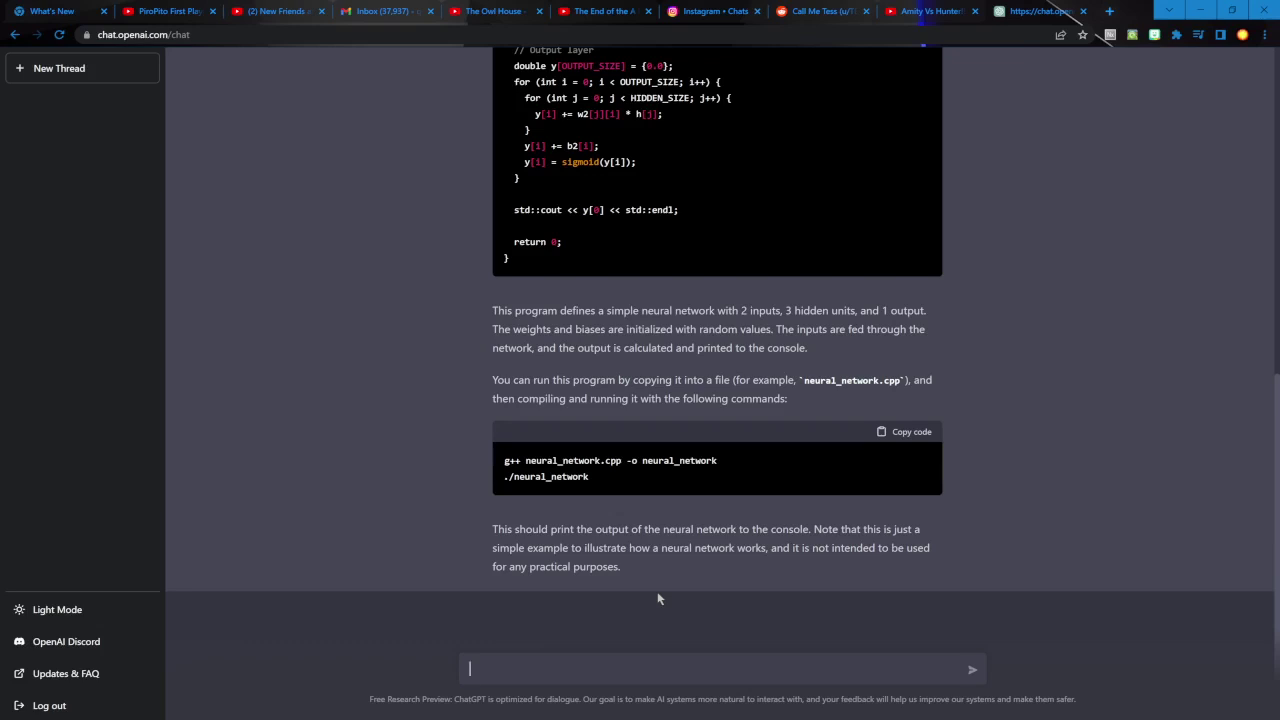
- Submit the follow-up "expand the networks to 6 inputs, 12 hidden units, and 2 outputs" and look over the updated program
{"action": "type", "text": "expand the networks to 6"}
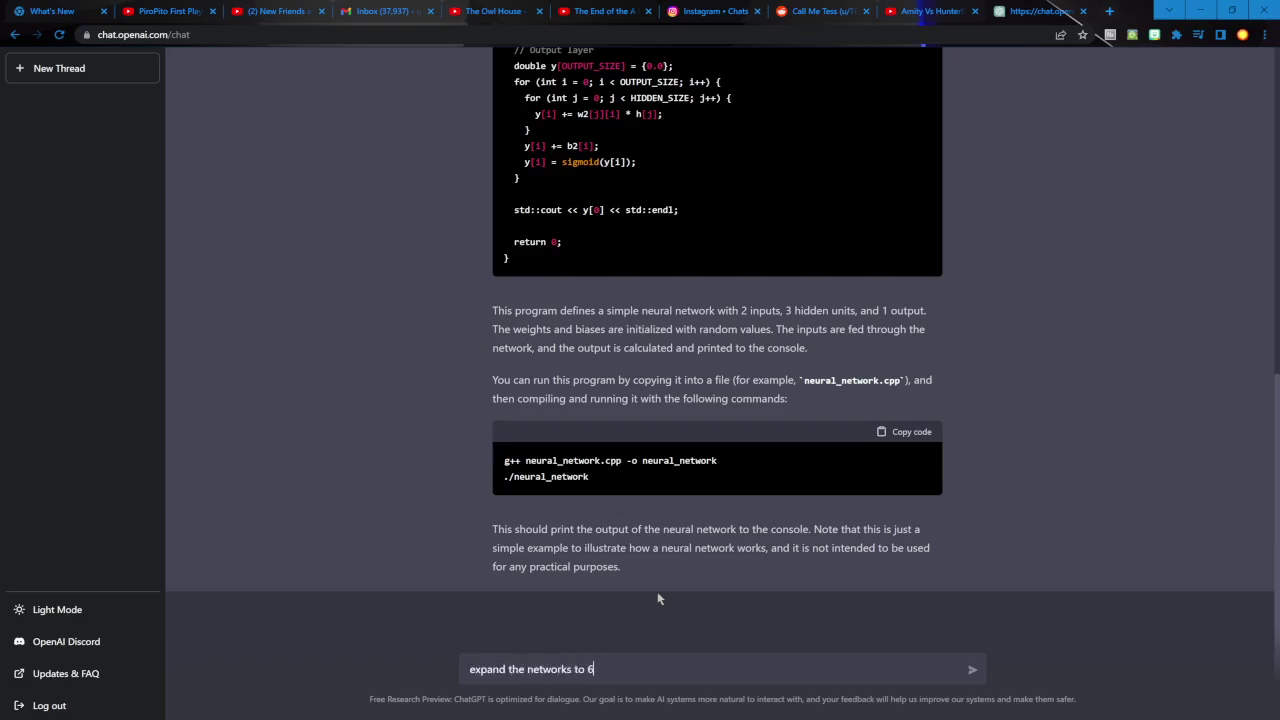
{"action": "type", "text": " inputs, 12 hidden units, and 2 outpust"}
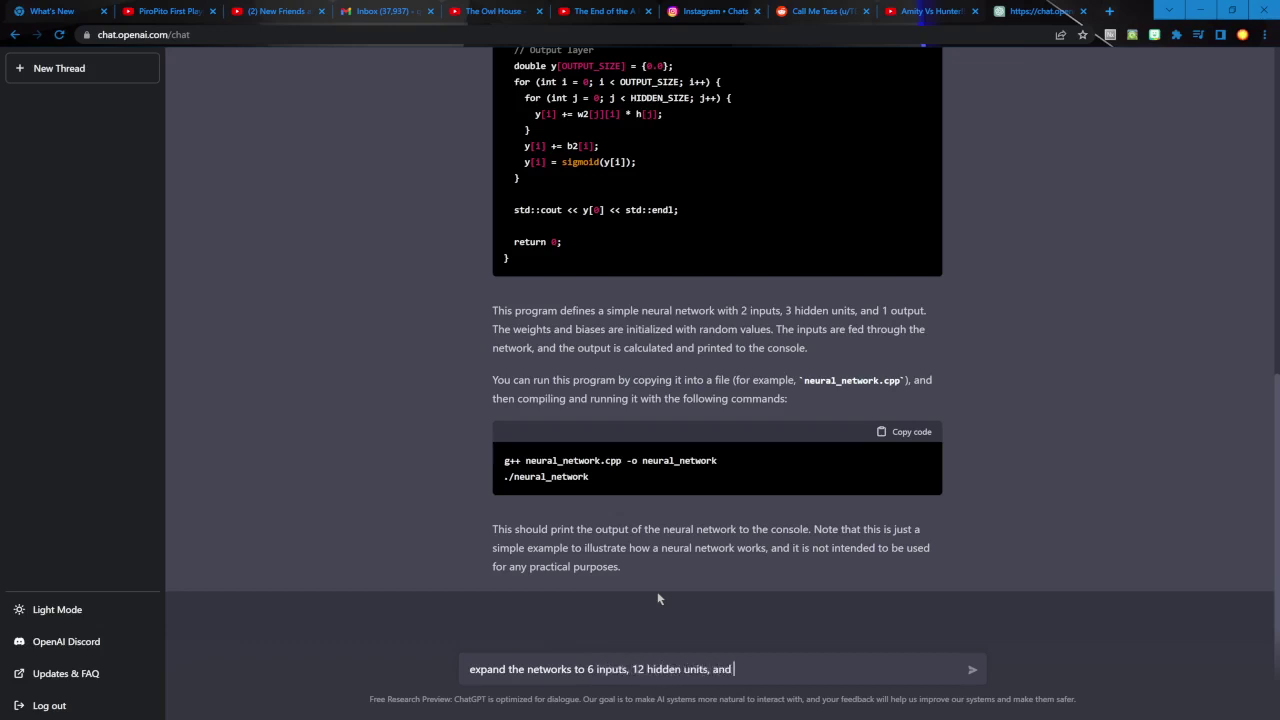
{"action": "key", "text": "BackSpace"}
{"action": "key", "text": "BackSpace"}
{"action": "type", "text": "ts"}
{"action": "key", "text": "Return"}
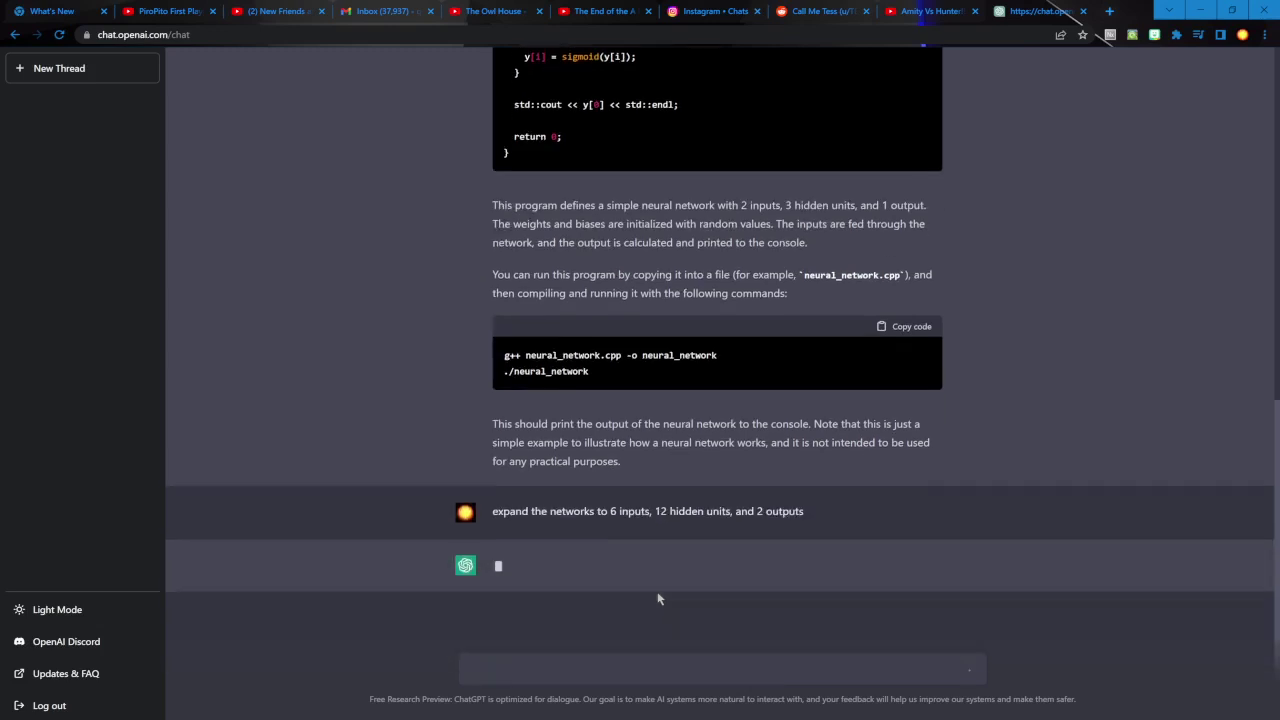
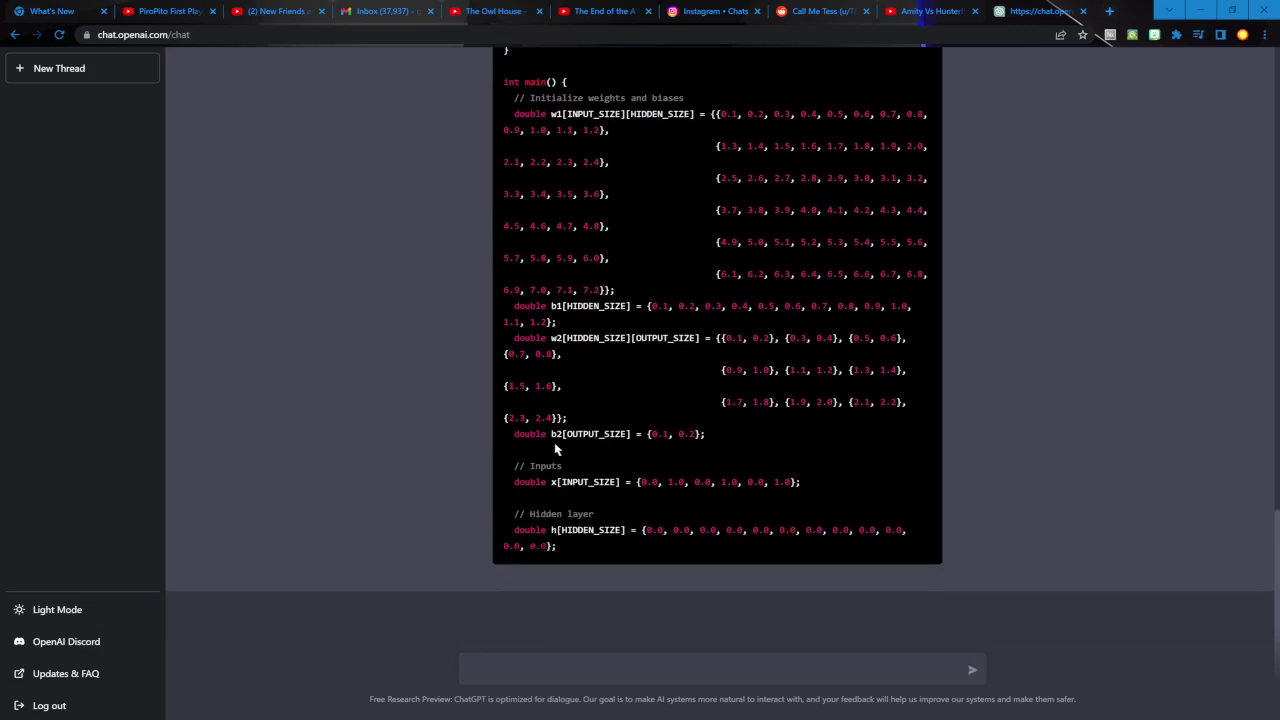
{"action": "scroll", "coordinate": [551, 446], "scroll_direction": "up", "scroll_amount": 5}
{"action": "scroll", "coordinate": [640, 480], "scroll_direction": "down", "scroll_amount": 5}
{"action": "scroll", "coordinate": [655, 485], "scroll_direction": "up", "scroll_amount": 15}
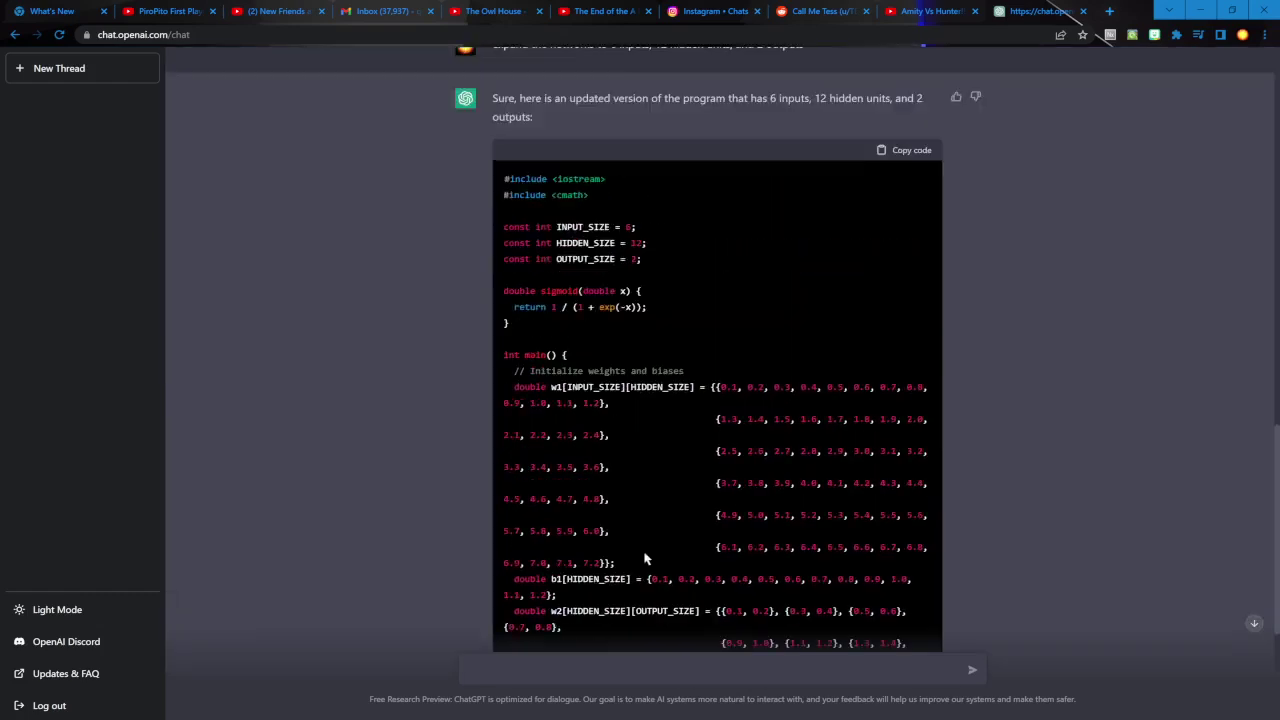
{"action": "scroll", "coordinate": [715, 460], "scroll_direction": "down", "scroll_amount": 15}
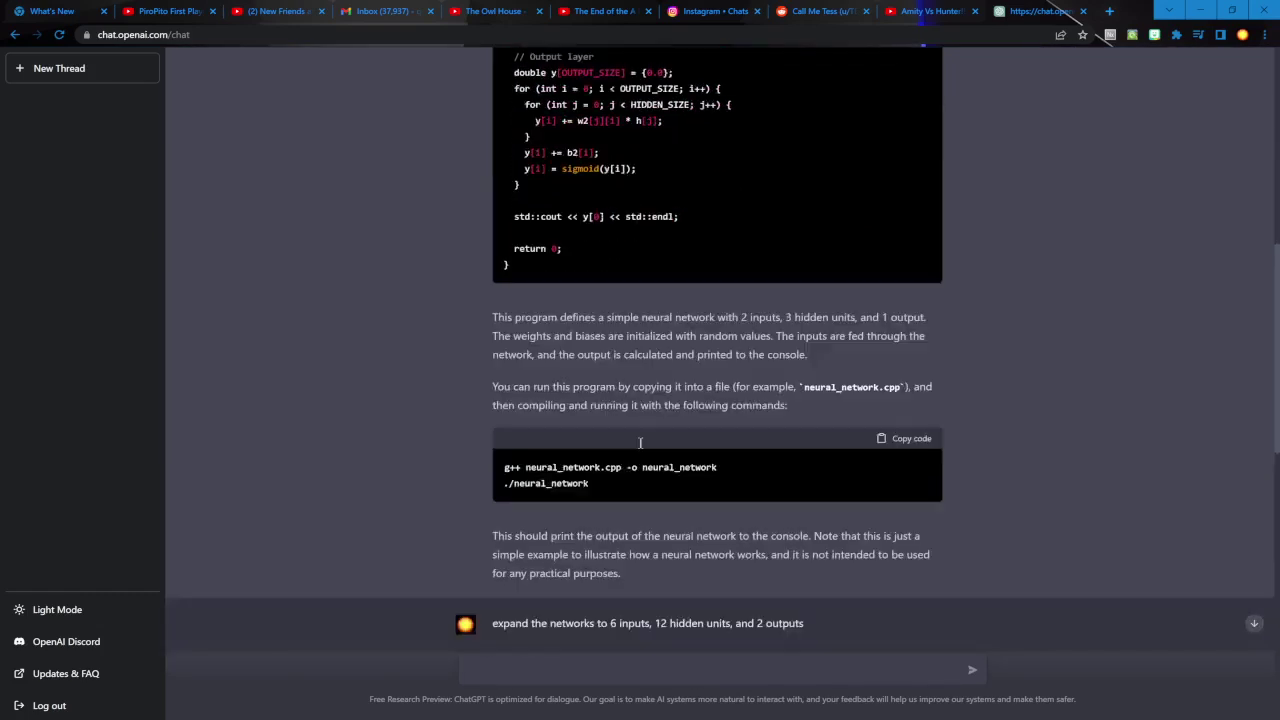
- Submit the follow-up "create an algorithm for training the neural network via reinforcement learning"
{"action": "left_click", "coordinate": [701, 669]}
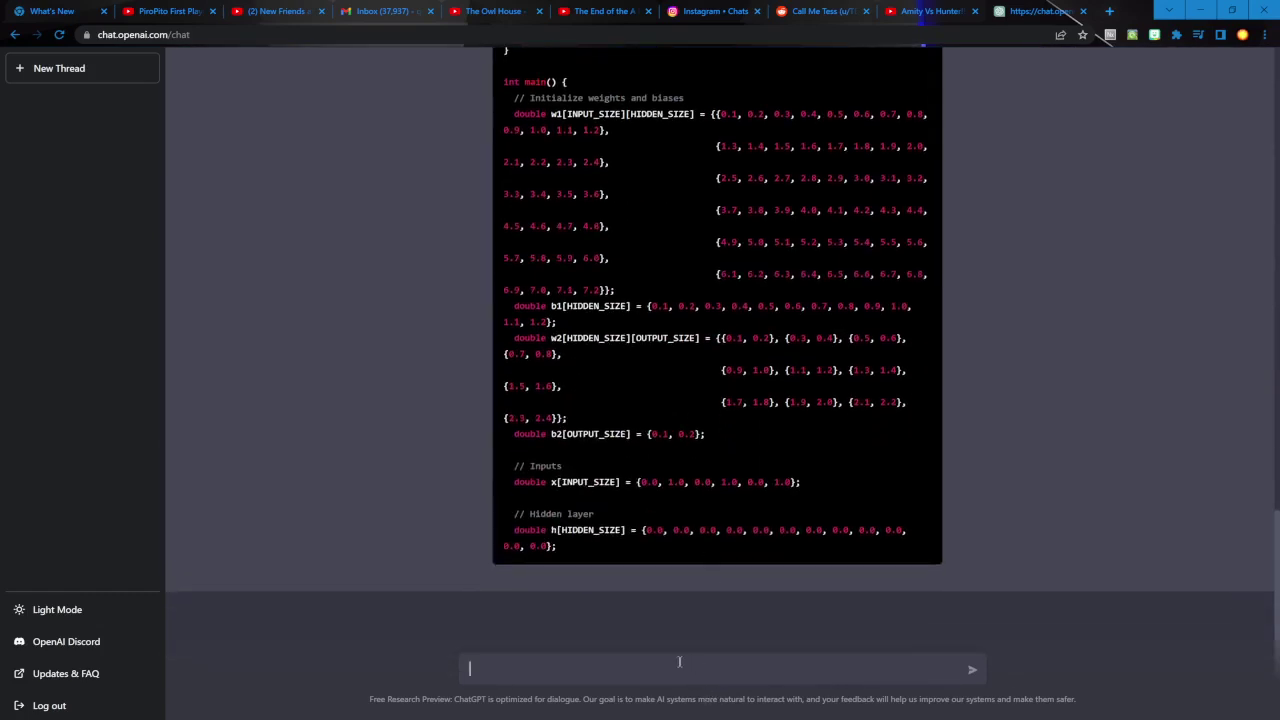
{"action": "type", "text": "a"}
{"action": "key", "text": "BackSpace"}
{"action": "type", "text": "create an algorith"}
{"action": "type", "text": "m for training the "}
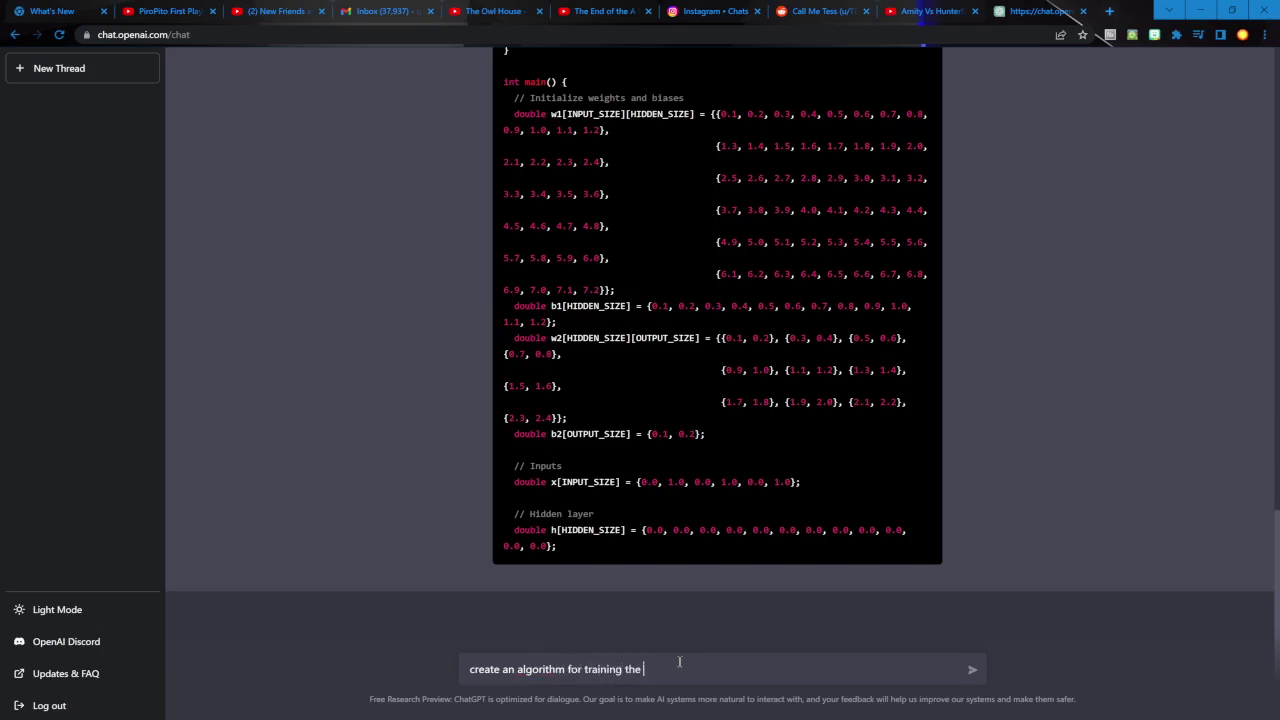
{"action": "type", "text": "neural network via reinf"}
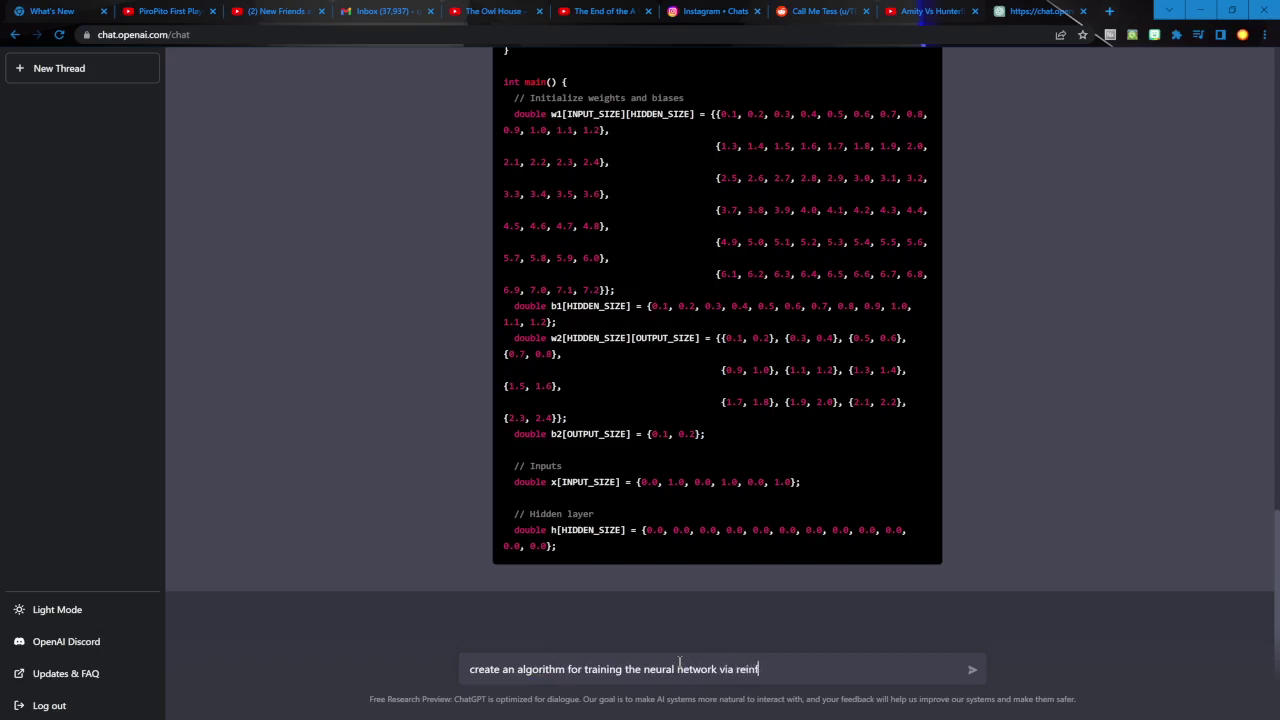
{"action": "type", "text": "orcemente learning"}
{"action": "key", "text": "Return"}
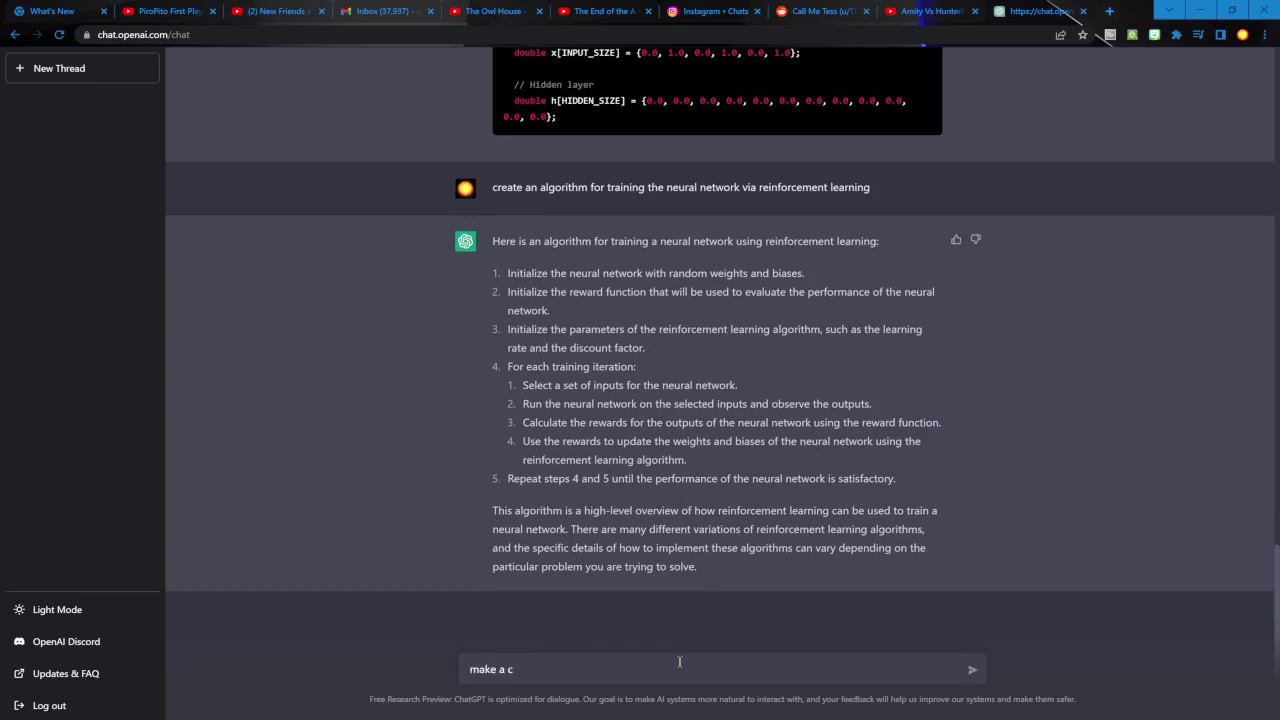
- Submit the follow-up "make a c++ program that trains a neural network via reinforcement learning"
{"action": "type", "text": "program that doe"}
{"action": "key", "text": "BackSpace"}
{"action": "key", "text": "BackSpace"}
{"action": "key", "text": "BackSpace"}
{"action": "key", "text": "BackSpace"}
{"action": "key", "text": "BackSpace"}
{"action": "type", "text": "traings"}
{"action": "type", "text": "neural ne"}
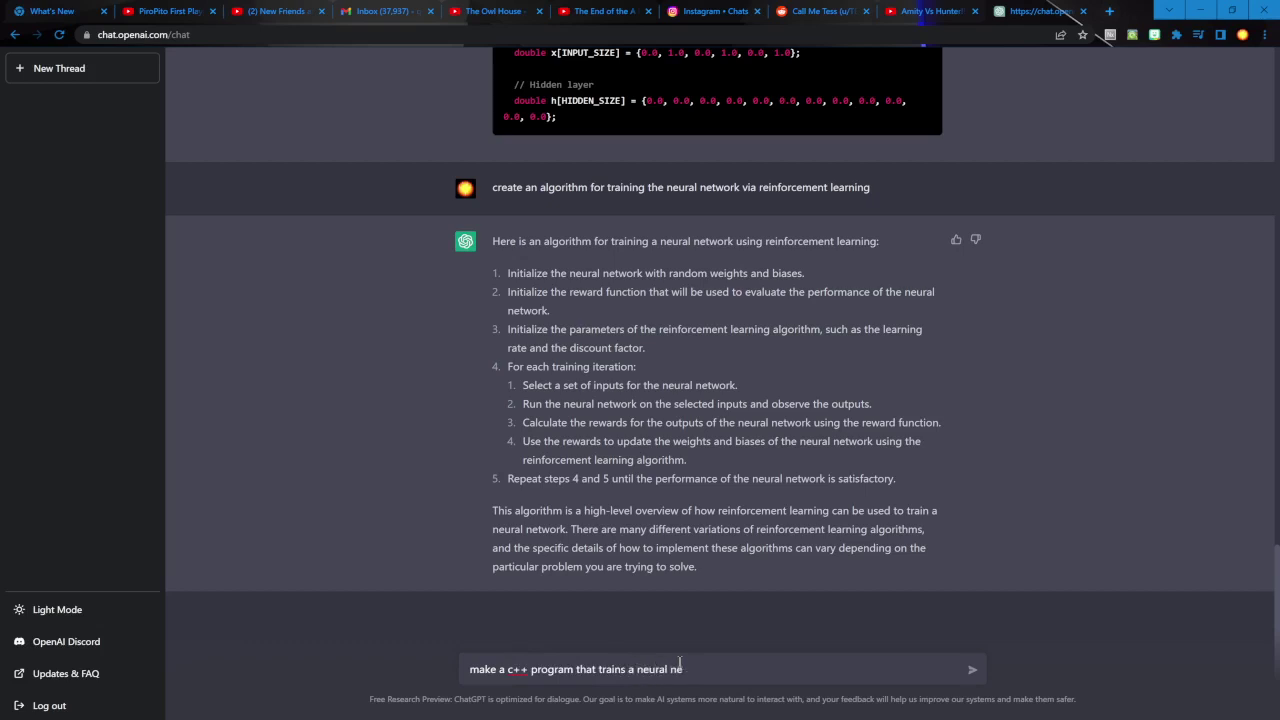
{"action": "type", "text": "twork via reinforcement learning"}
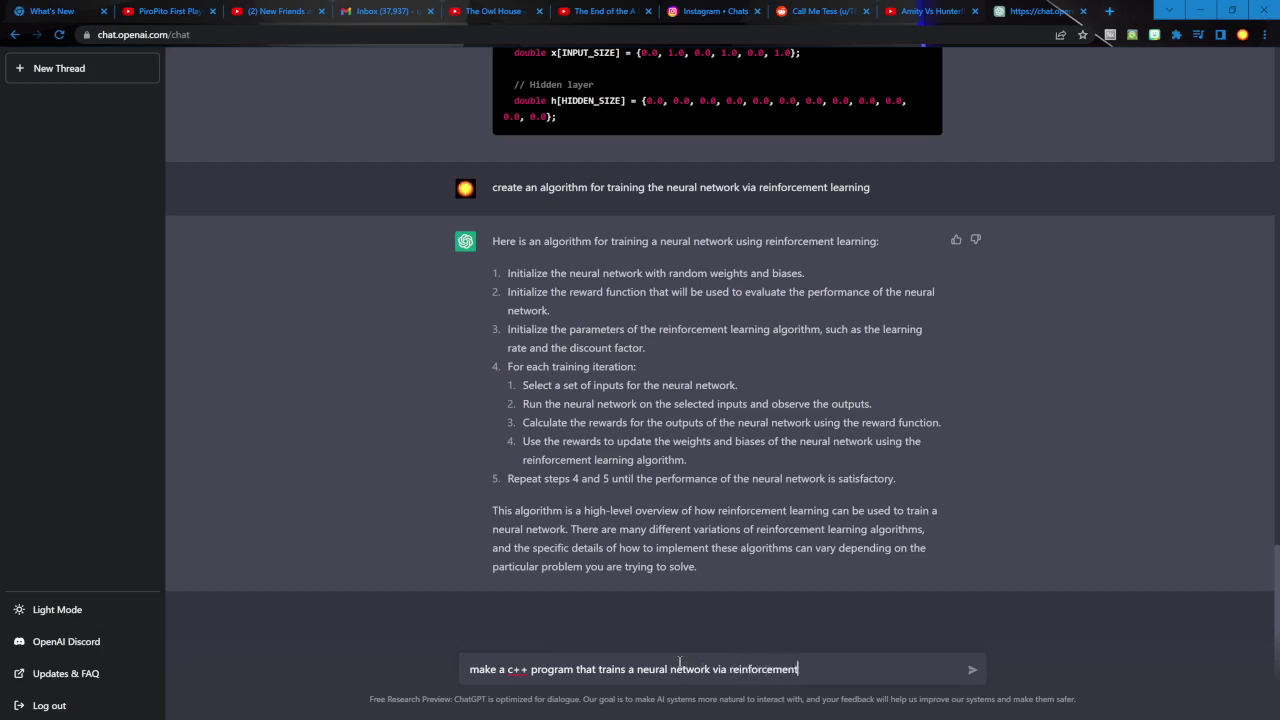
{"action": "key", "text": "Return"}
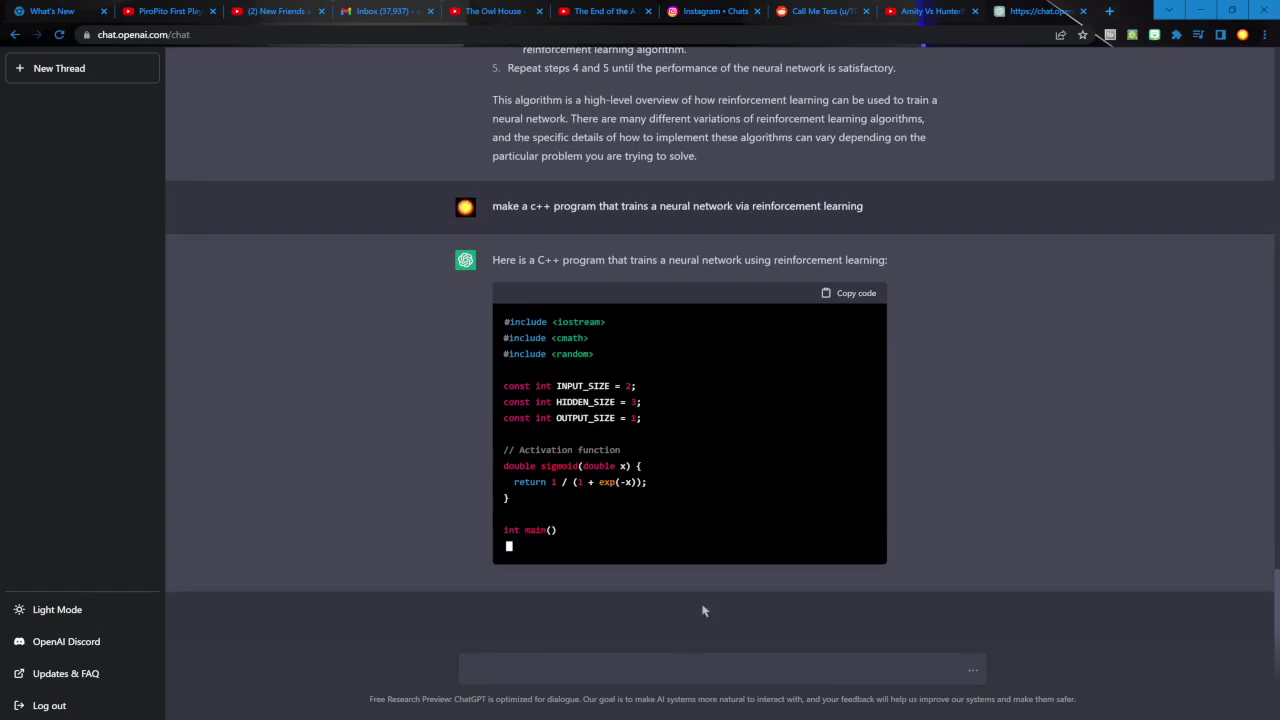
- Review the earlier neural network programs in the thread and examine the reinforcement learning code, including its reward function and training loop
{"action": "scroll", "coordinate": [720, 320], "scroll_direction": "up", "scroll_amount": 5}
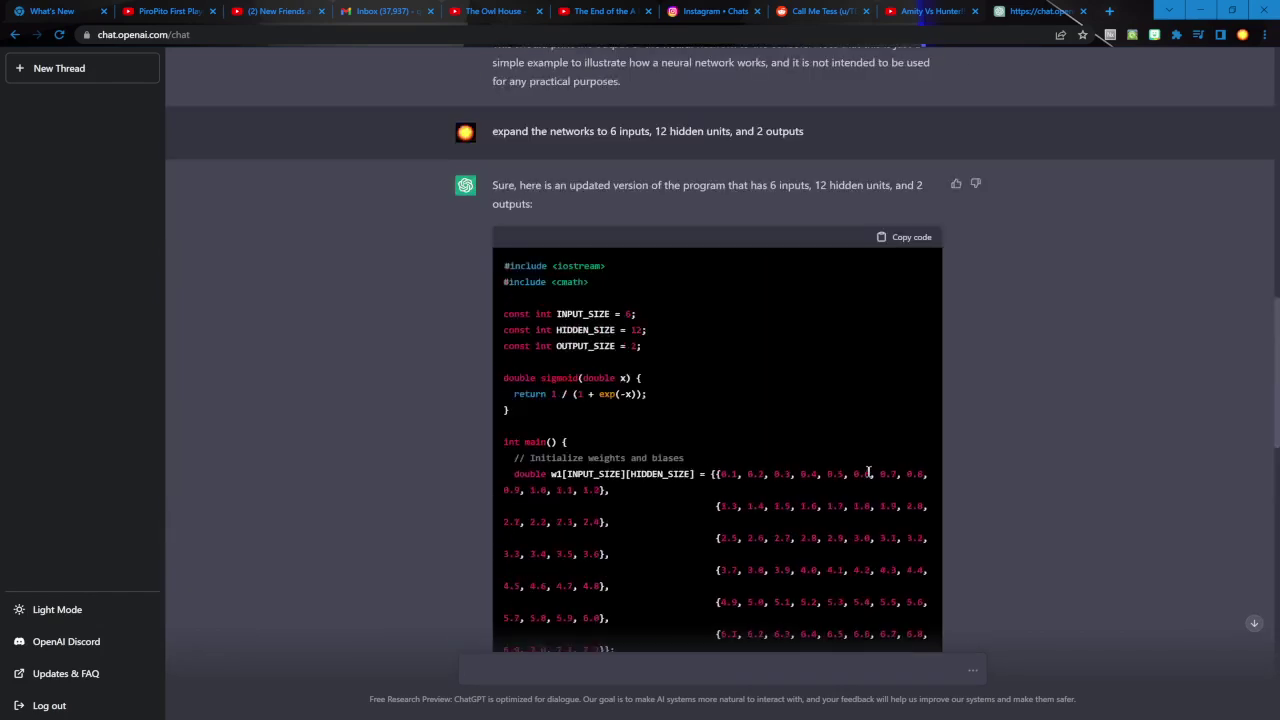
{"action": "scroll", "coordinate": [943, 469], "scroll_direction": "up", "scroll_amount": 10}
{"action": "scroll", "coordinate": [943, 469], "scroll_direction": "up", "scroll_amount": 2}
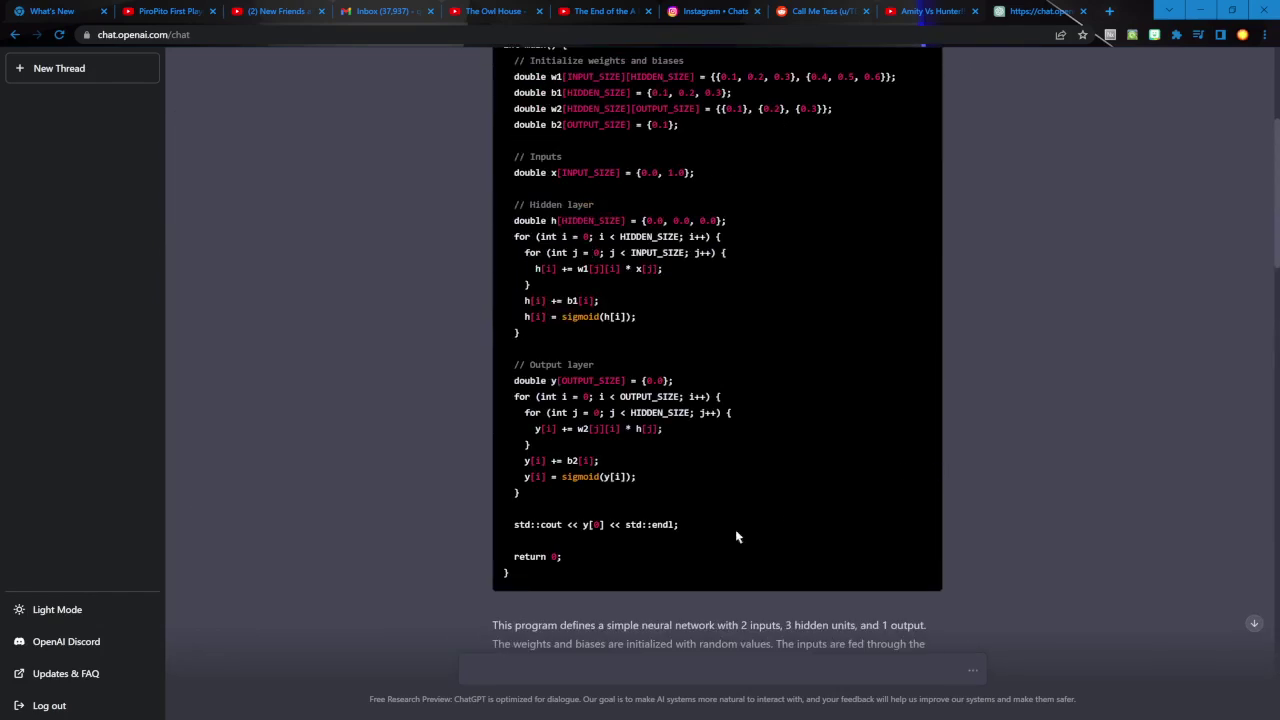
{"action": "scroll", "coordinate": [645, 537], "scroll_direction": "up", "scroll_amount": 3}
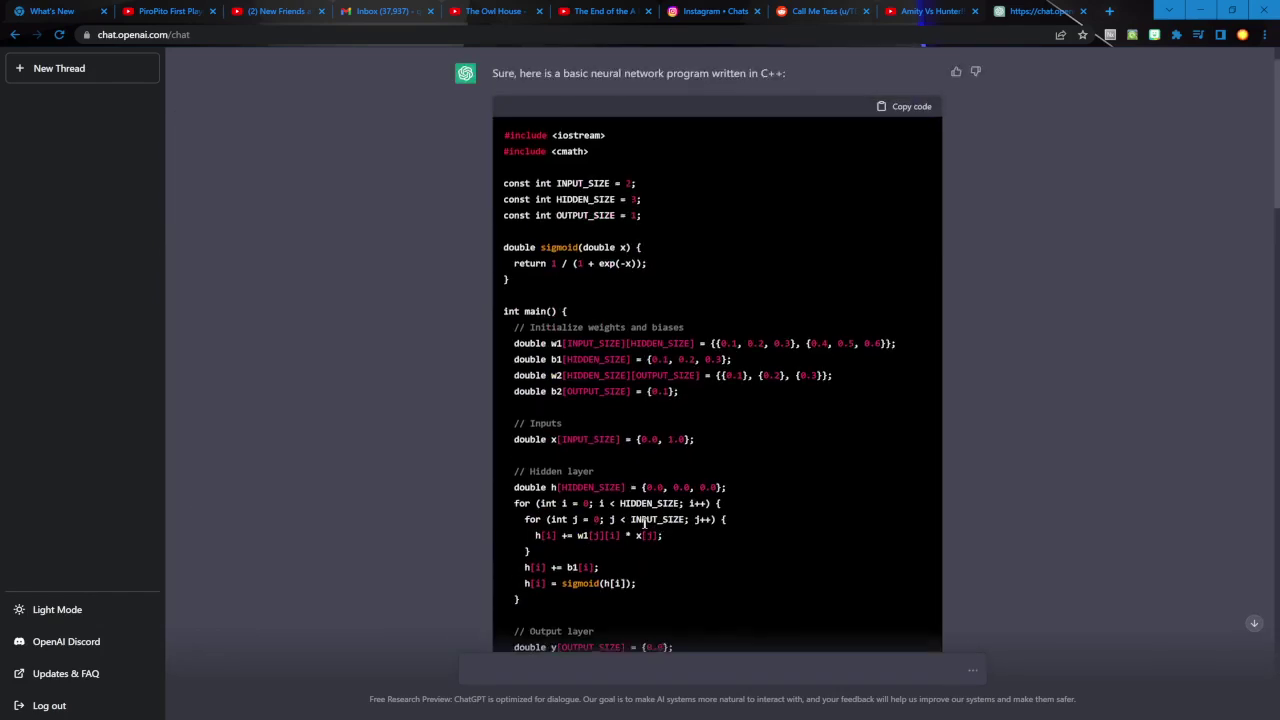
{"action": "scroll", "coordinate": [671, 443], "scroll_direction": "down", "scroll_amount": 7}
{"action": "scroll", "coordinate": [700, 455], "scroll_direction": "down", "scroll_amount": 4}
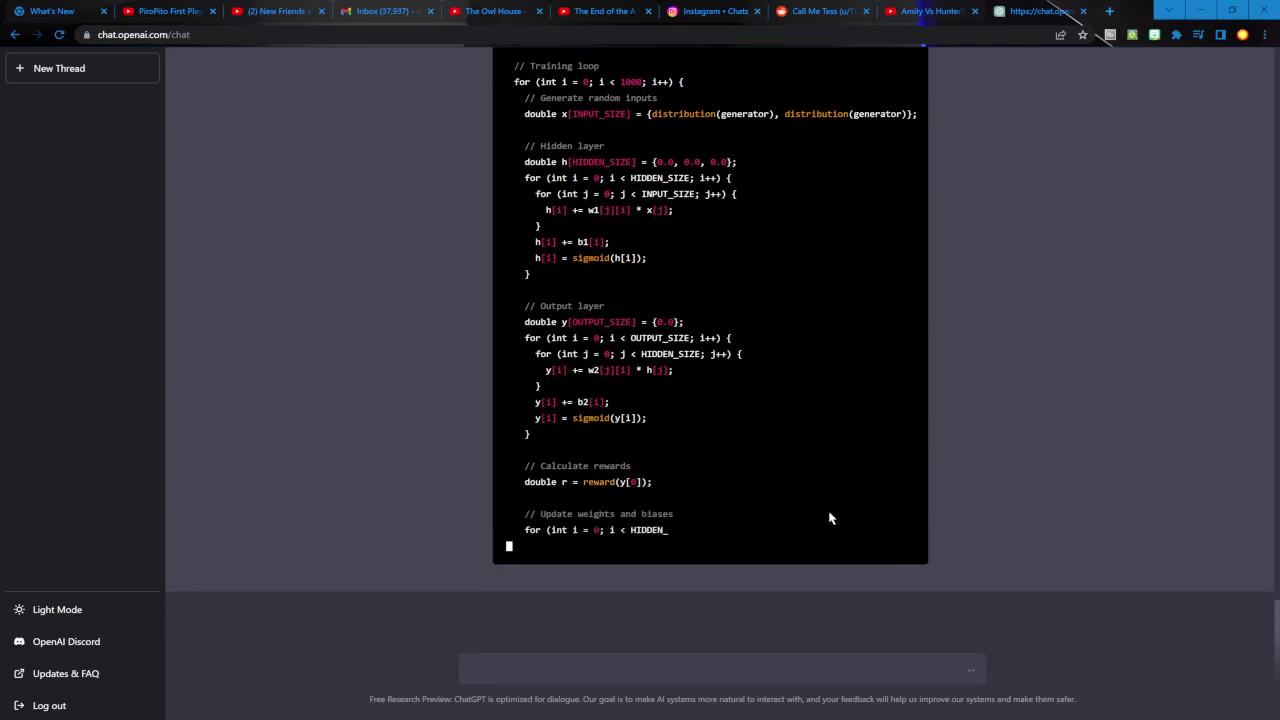
{"action": "scroll", "coordinate": [829, 518], "scroll_direction": "up", "scroll_amount": 2}
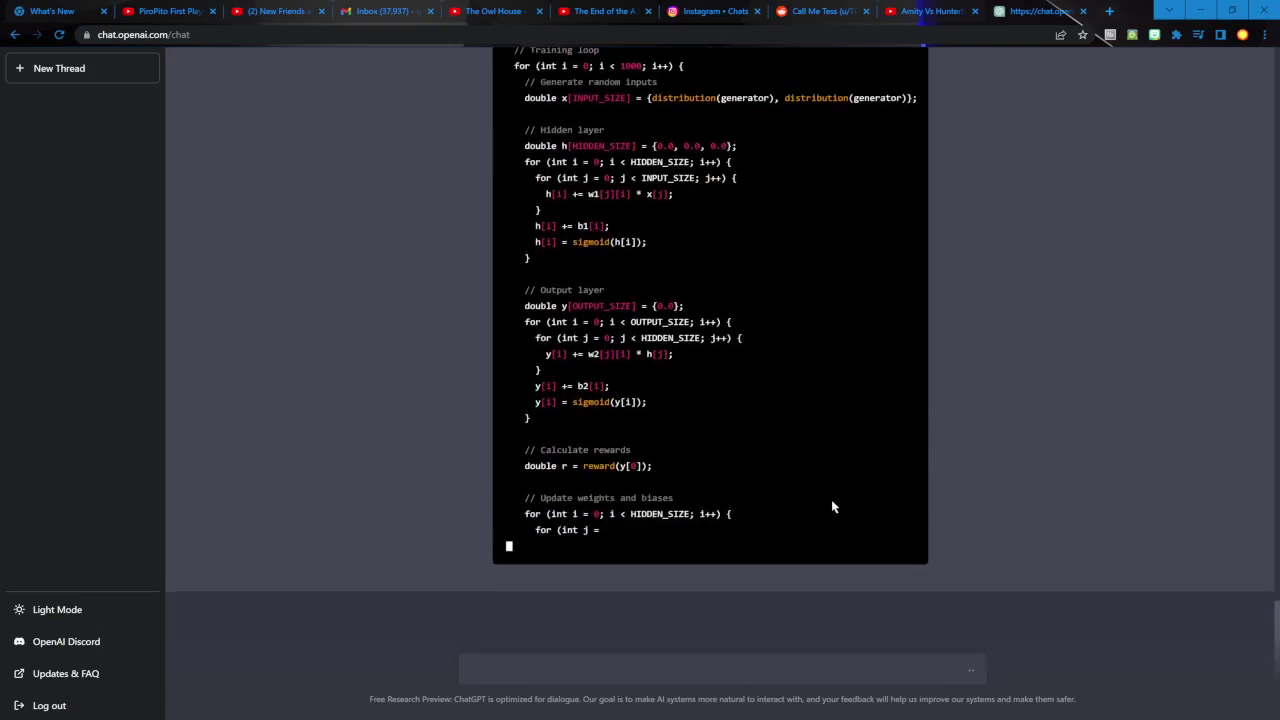
{"action": "scroll", "coordinate": [831, 501], "scroll_direction": "up", "scroll_amount": 3}
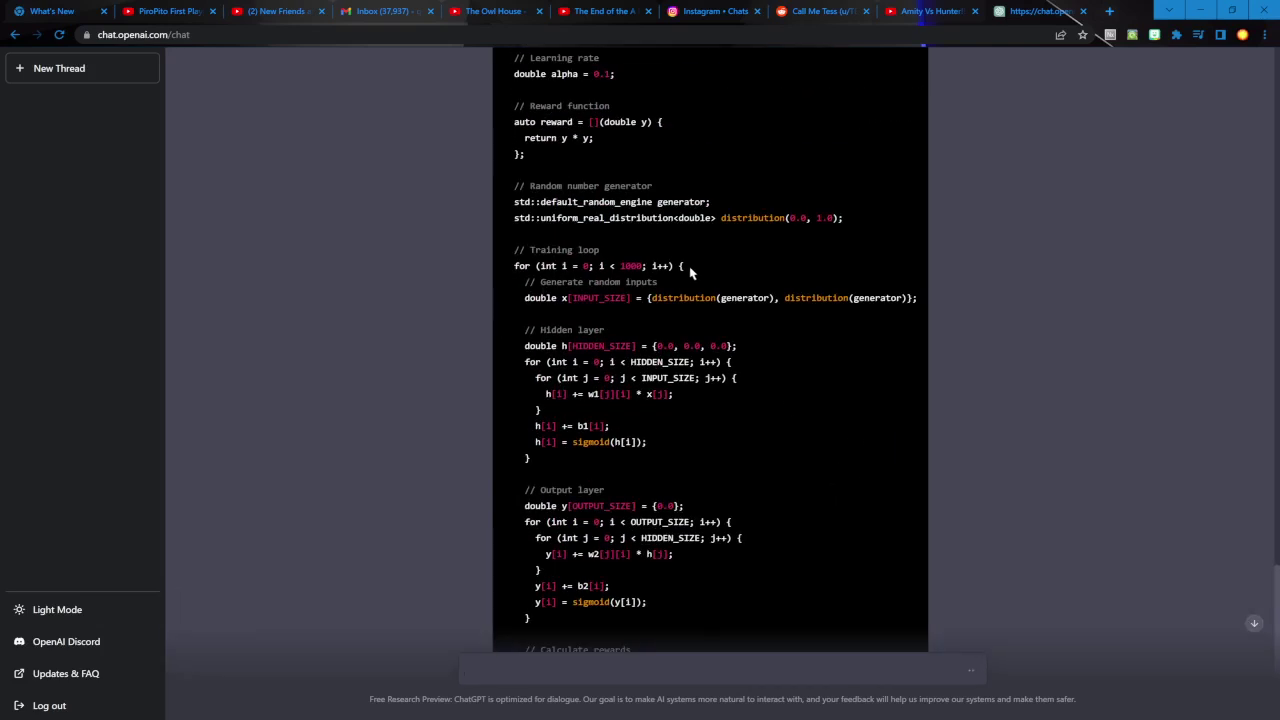
{"action": "scroll", "coordinate": [390, 461], "scroll_direction": "down", "scroll_amount": 3}
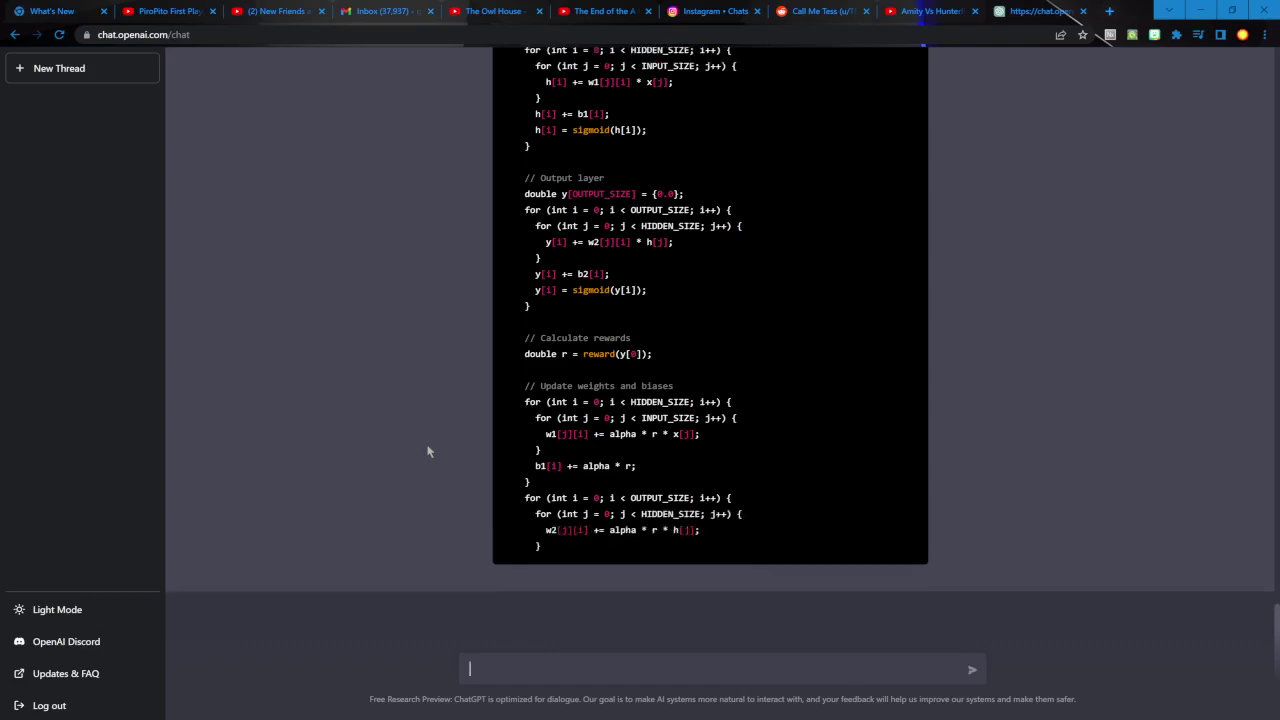
{"action": "scroll", "coordinate": [992, 576], "scroll_direction": "up", "scroll_amount": 15}
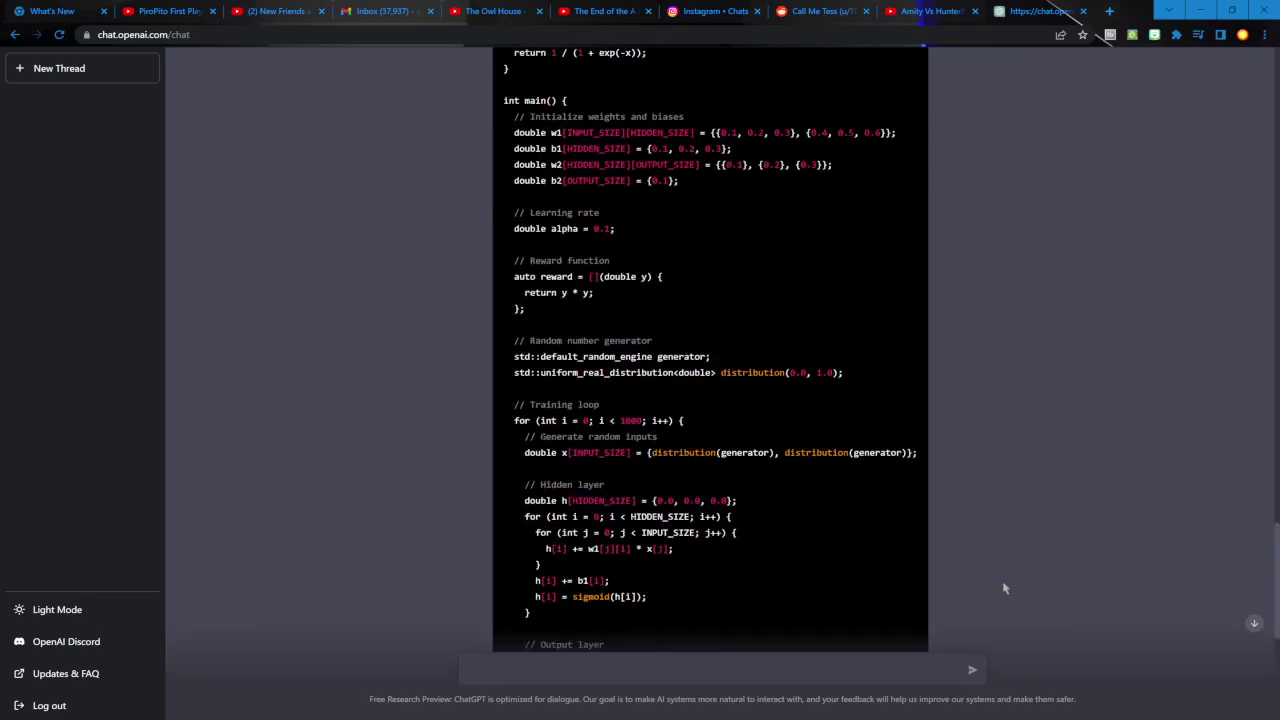
{"action": "scroll", "coordinate": [798, 545], "scroll_direction": "down", "scroll_amount": 15}
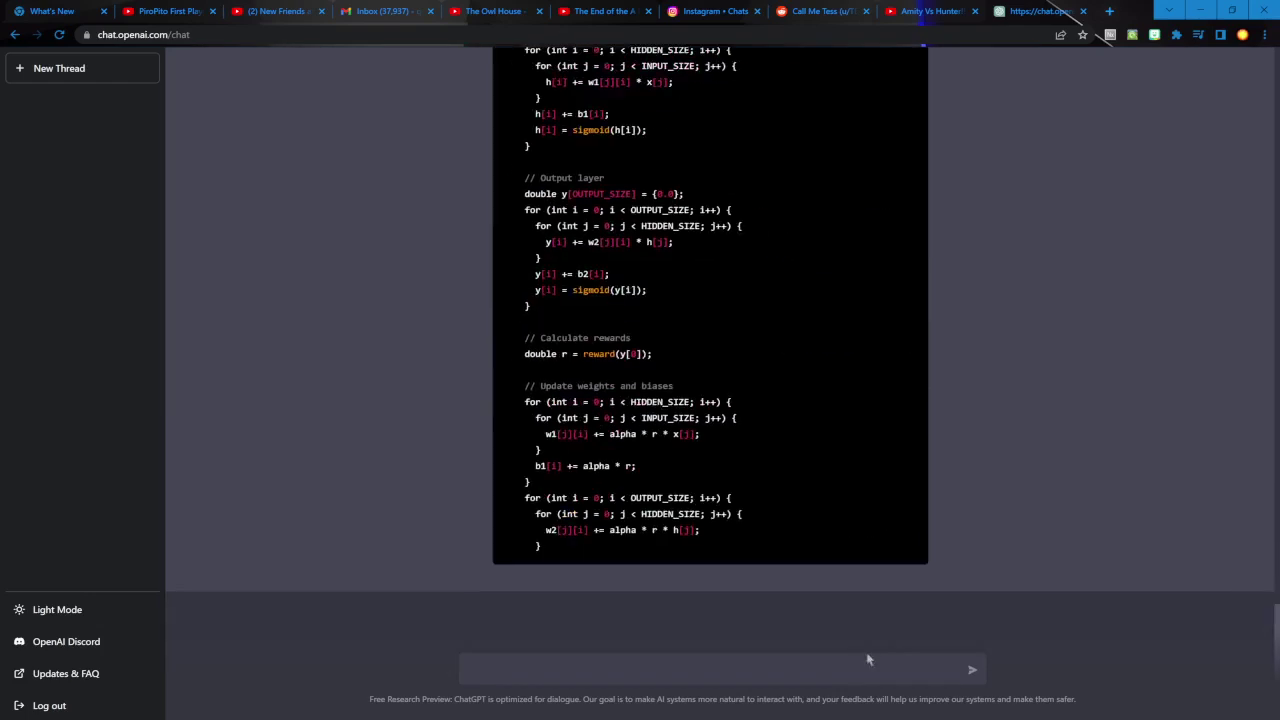
- Start a new thread and submit the prompt "Tell me about Nolla Games' "Falling Everything" engine."
{"action": "left_click", "coordinate": [36, 64]}
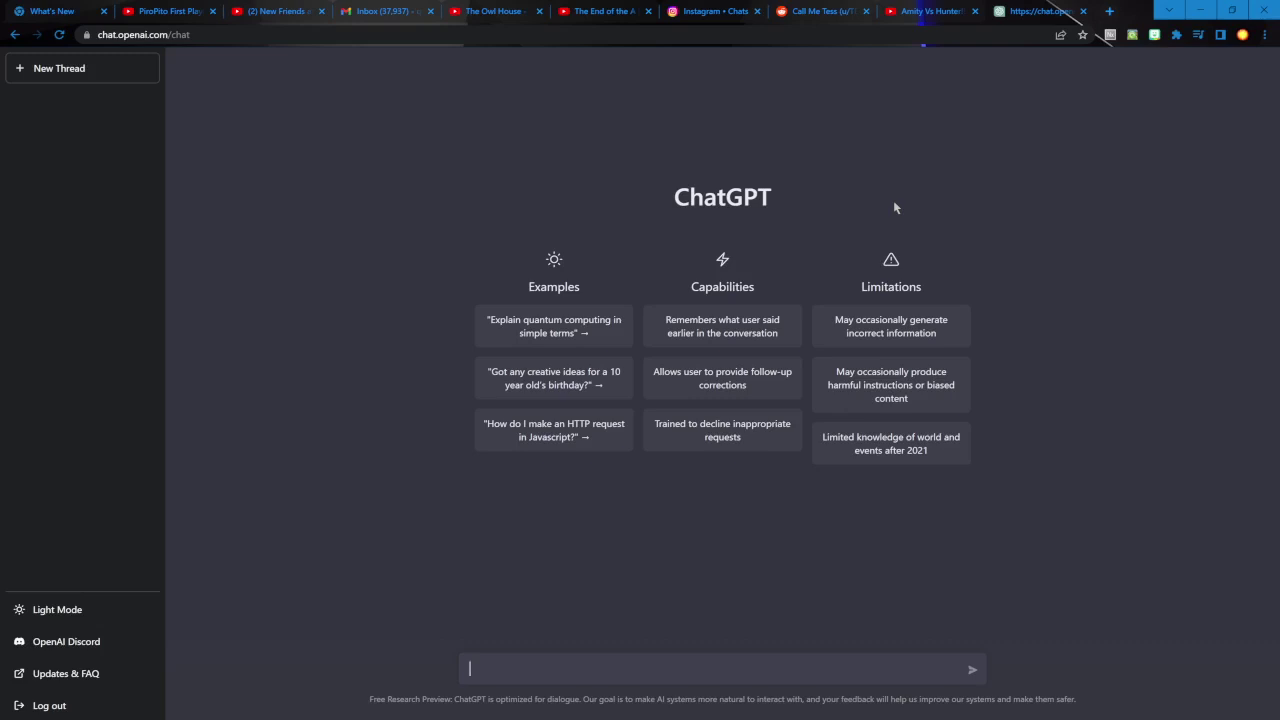
{"action": "type", "text": "about Nolla Games"}
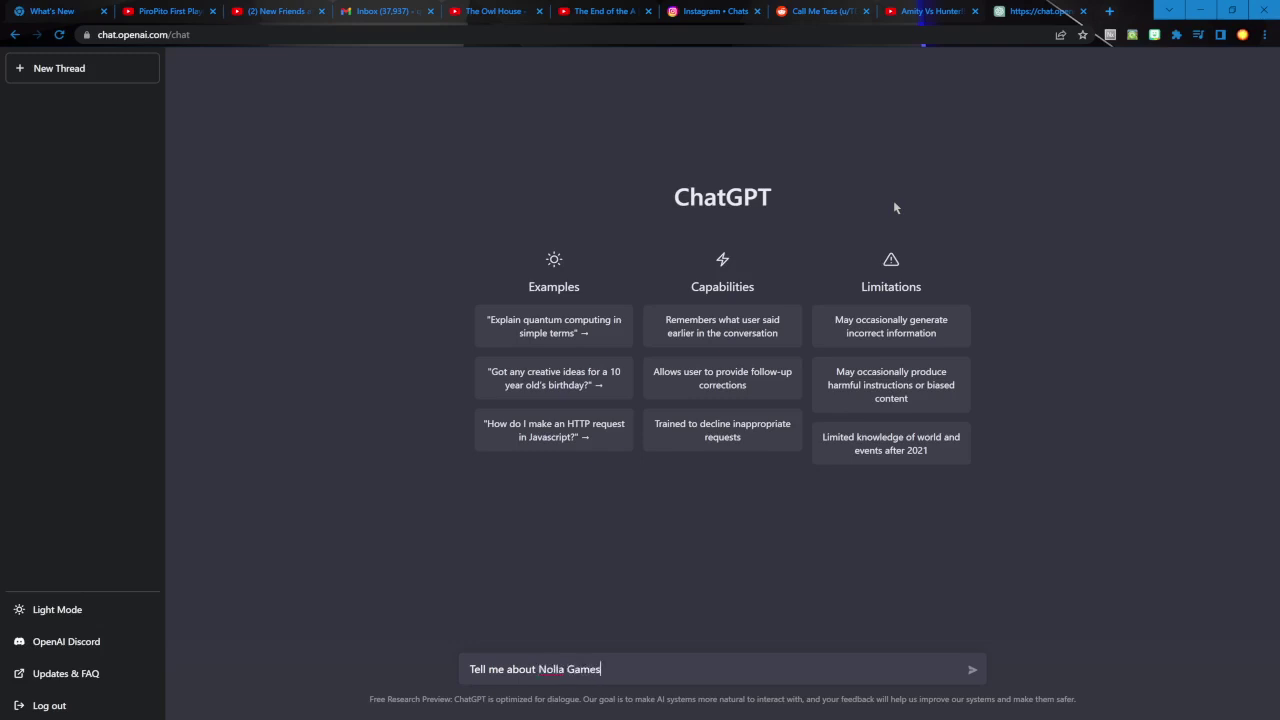
{"action": "type", "text": "' falling everything"}
{"action": "key", "text": "ctrl+BackSpace"}
{"action": "key", "text": "ctrl+BackSpace"}
{"action": "type", "text": "\"Falling Everything\" engine."}
{"action": "key", "text": "Return"}
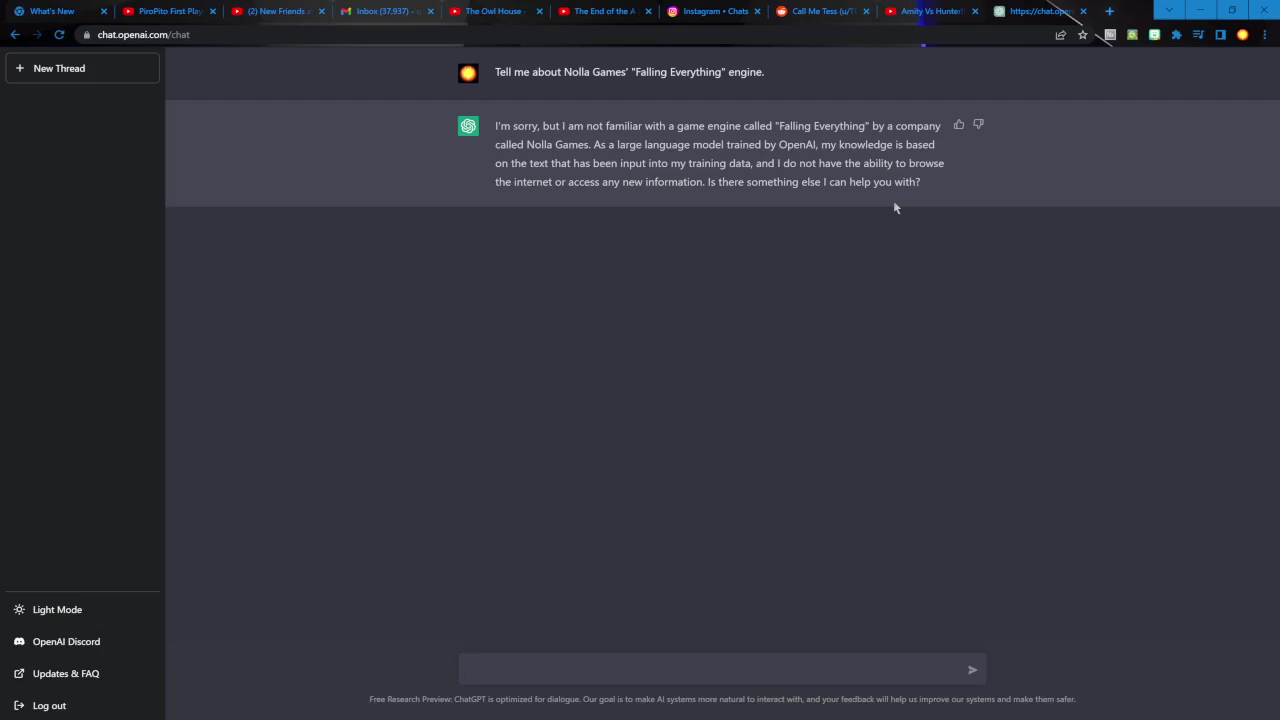
- Submit the prompt "Tell me about the game Noita" in the same thread
{"action": "type", "text": "about the game Noits"}
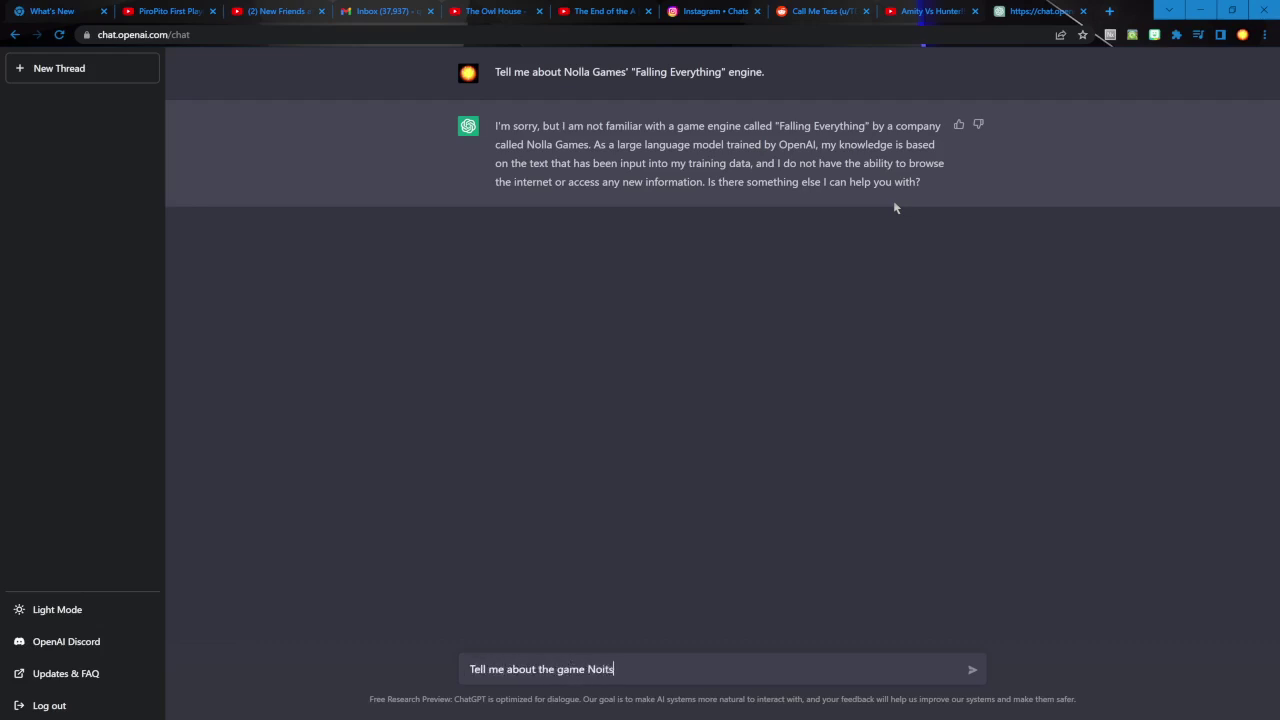
{"action": "key", "text": "BackSpace"}
{"action": "type", "text": "a"}
{"action": "key", "text": "Return"}
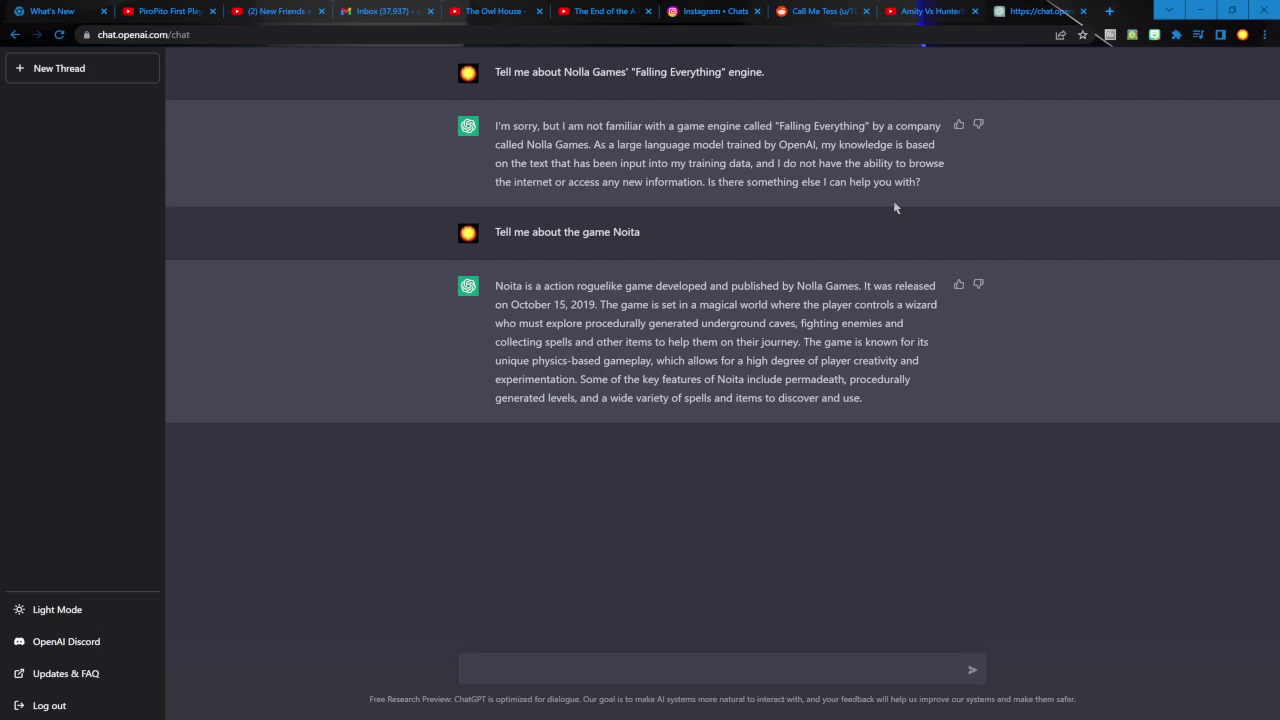
- Submit the prompt "Write a c++ program for a "falling sand" game"
{"action": "type", "text": "Write a c++ program for a \"falling sand\" game"}
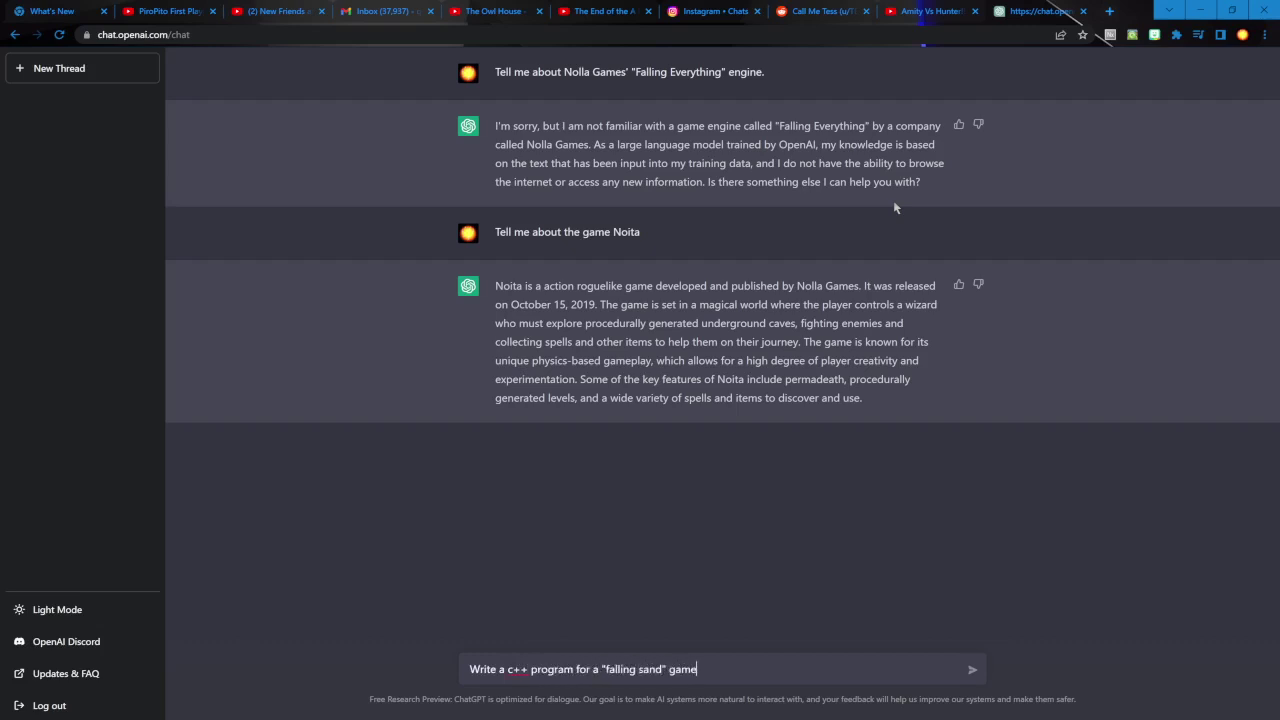
{"action": "key", "text": "Return"}
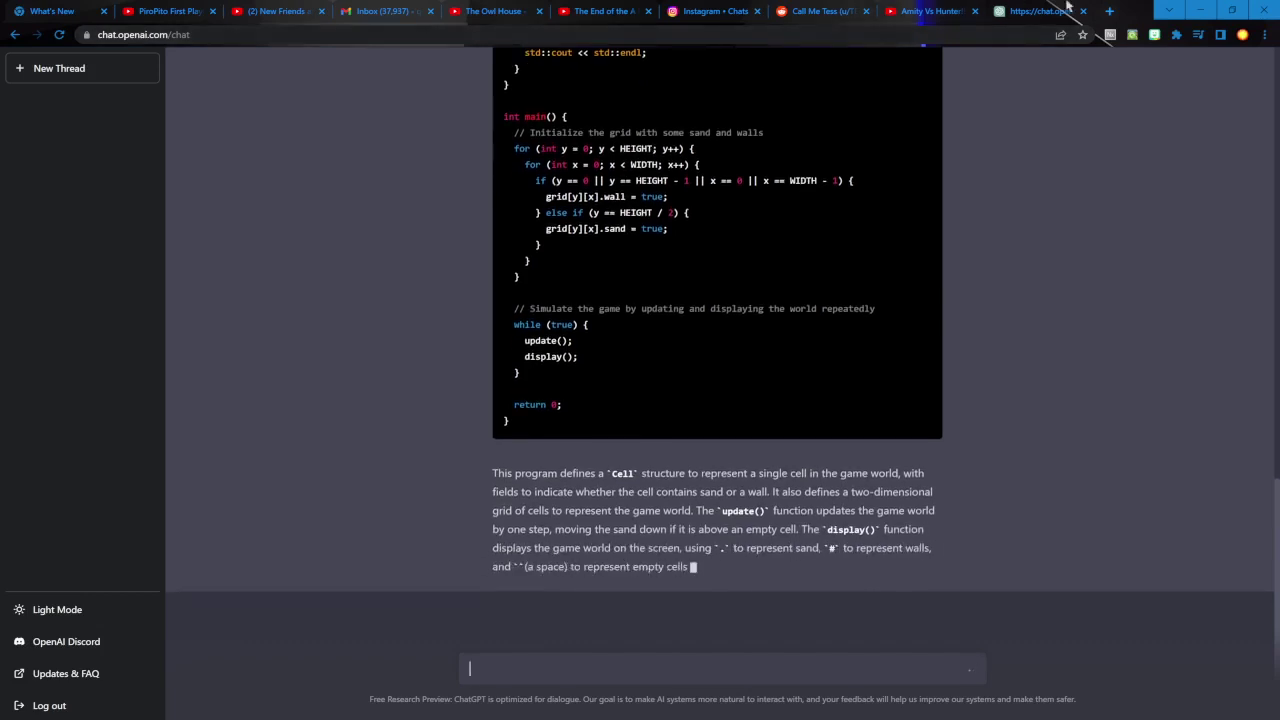
- Examine the falling sand program's update, display and main functions, highlighting the update loop, and read the explanation below the code
{"action": "scroll", "coordinate": [920, 140], "scroll_direction": "up", "scroll_amount": 4}
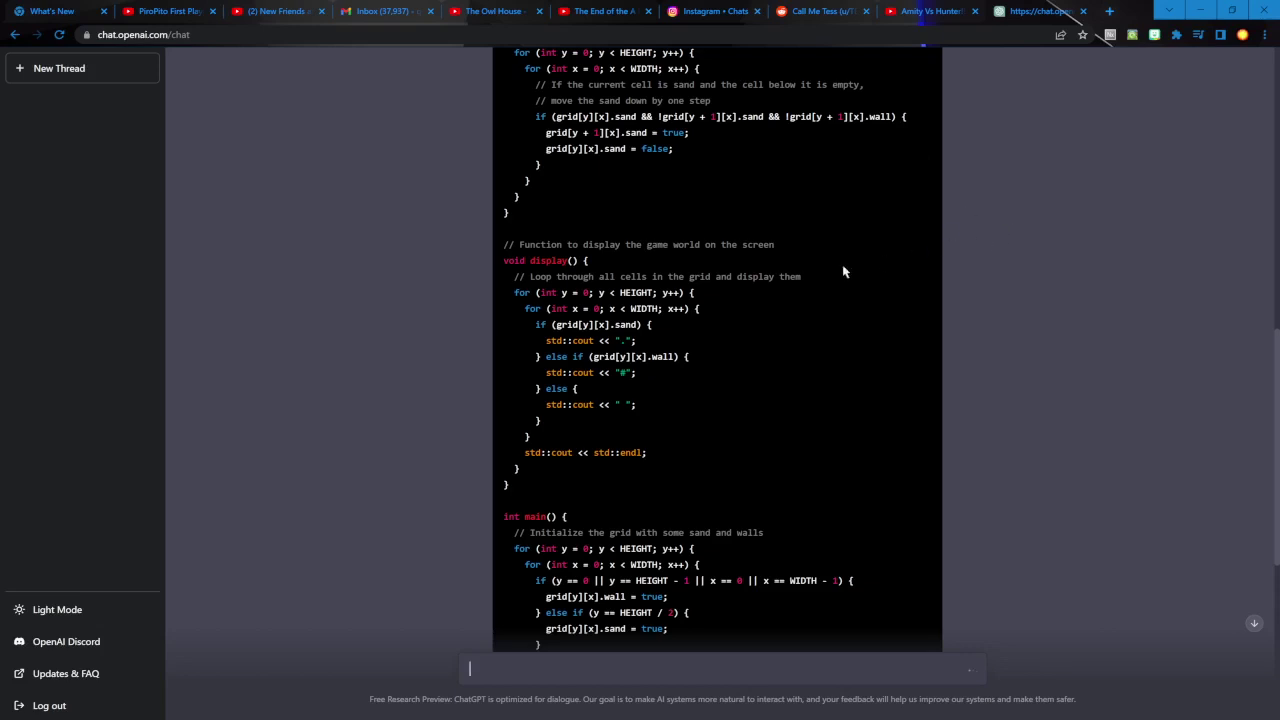
{"action": "scroll", "coordinate": [506, 289], "scroll_direction": "up", "scroll_amount": 2}
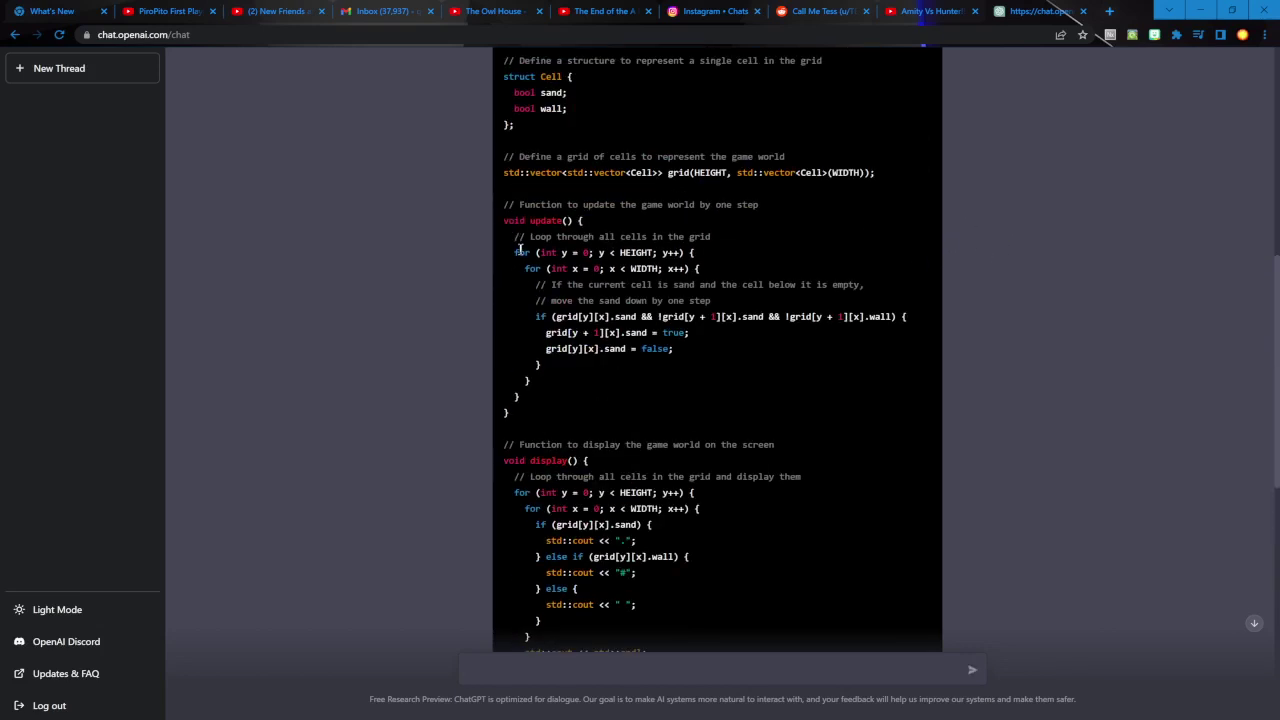
{"action": "left_click_drag", "start_coordinate": [516, 252], "coordinate": [535, 392]}
{"action": "left_click", "coordinate": [538, 384]}
{"action": "scroll", "coordinate": [590, 320], "scroll_direction": "up", "scroll_amount": 3}
{"action": "scroll", "coordinate": [620, 300], "scroll_direction": "down", "scroll_amount": 7}
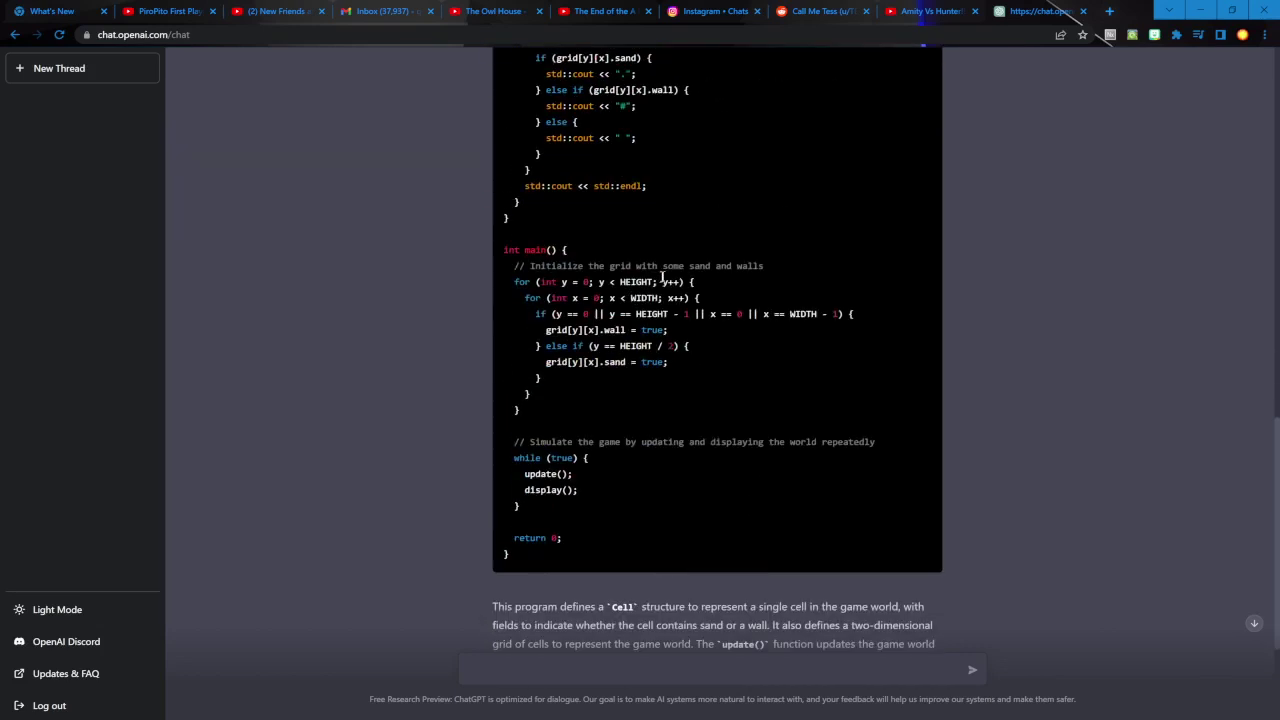
{"action": "scroll", "coordinate": [664, 285], "scroll_direction": "down", "scroll_amount": 2}
{"action": "scroll", "coordinate": [832, 580], "scroll_direction": "down", "scroll_amount": 1}
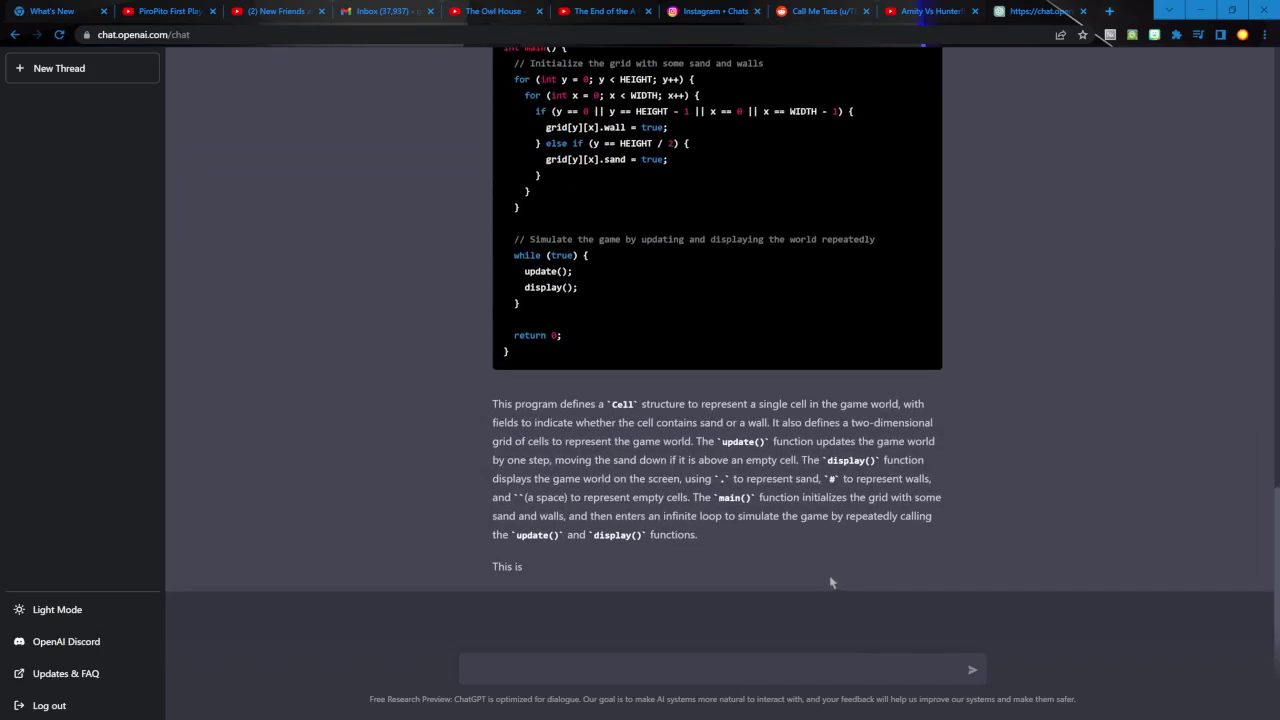
- Highlight the unfinished "This is" line, the simulation loop in main, and the falling sand code from its closing brace up to #include <iostream>
{"action": "left_click_drag", "start_coordinate": [527, 565], "coordinate": [491, 566]}
{"action": "scroll", "coordinate": [592, 500], "scroll_direction": "up", "scroll_amount": 2}
{"action": "left_click_drag", "start_coordinate": [571, 531], "coordinate": [586, 471]}
{"action": "scroll", "coordinate": [586, 471], "scroll_direction": "up", "scroll_amount": 1}
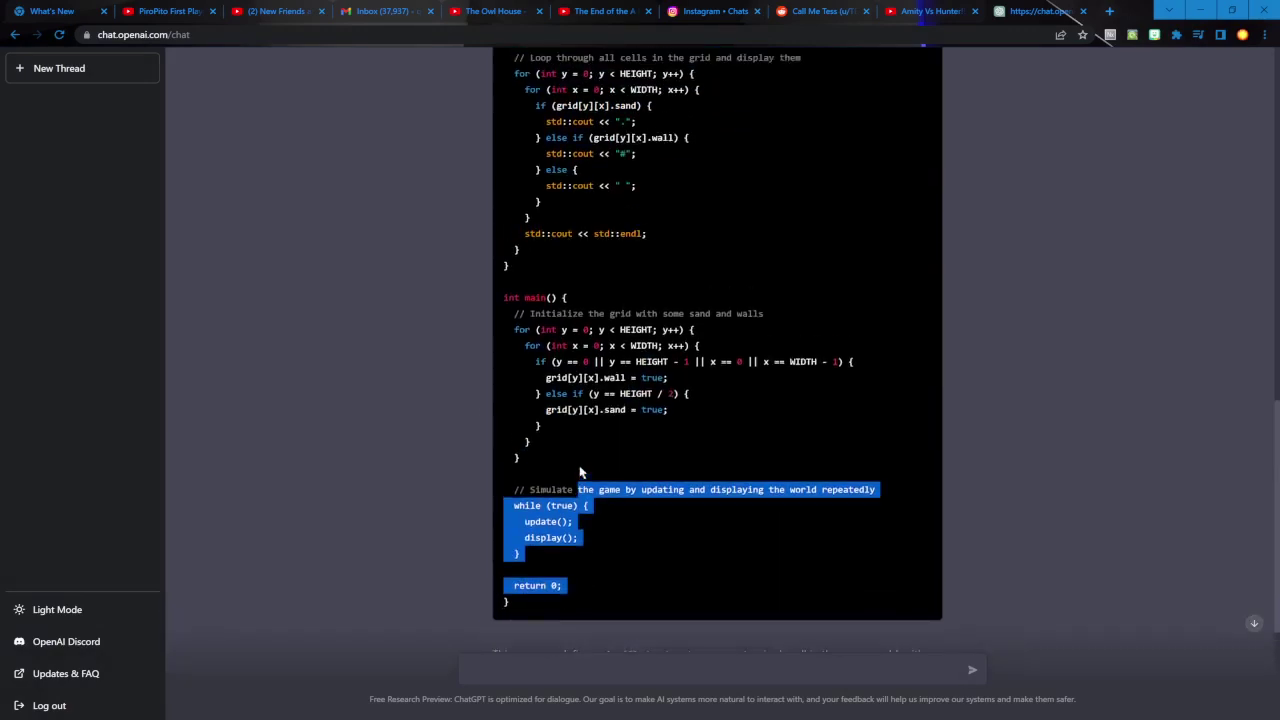
{"action": "left_click", "coordinate": [689, 579]}
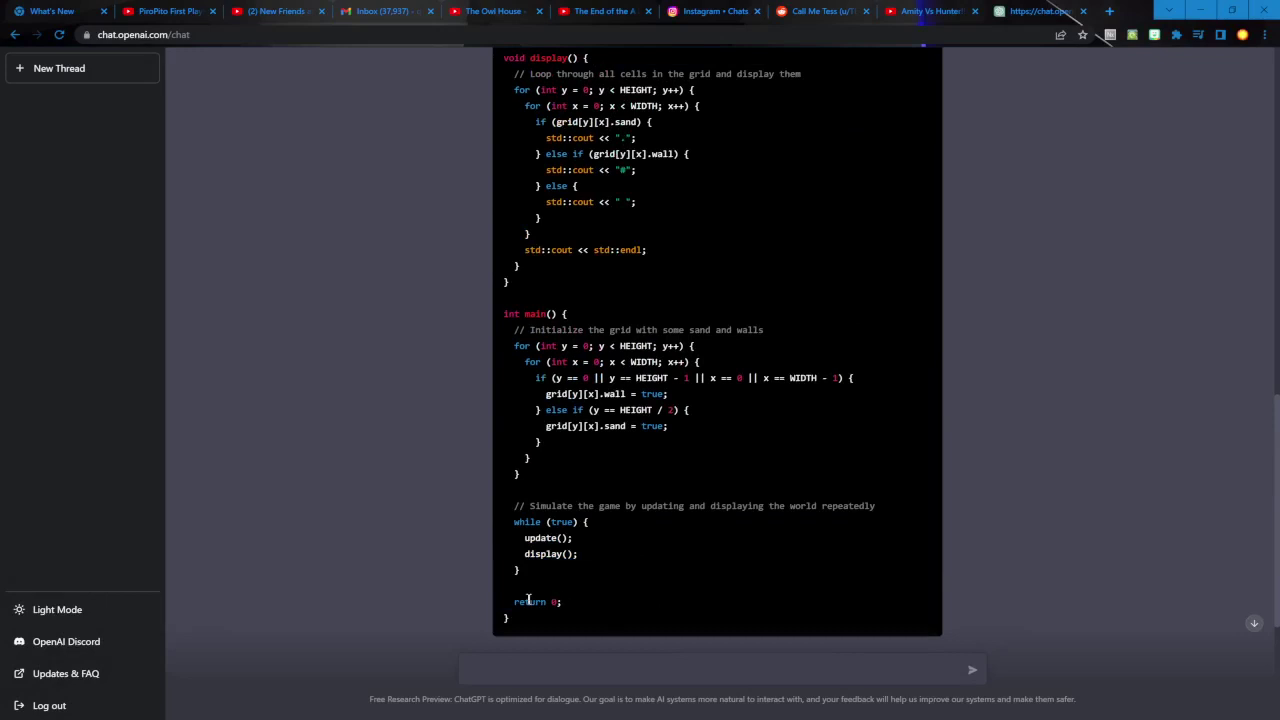
{"action": "left_click_drag", "start_coordinate": [530, 615], "coordinate": [637, 545]}
{"action": "left_click", "coordinate": [612, 622]}
{"action": "left_click_drag", "start_coordinate": [612, 622], "coordinate": [504, 294]}
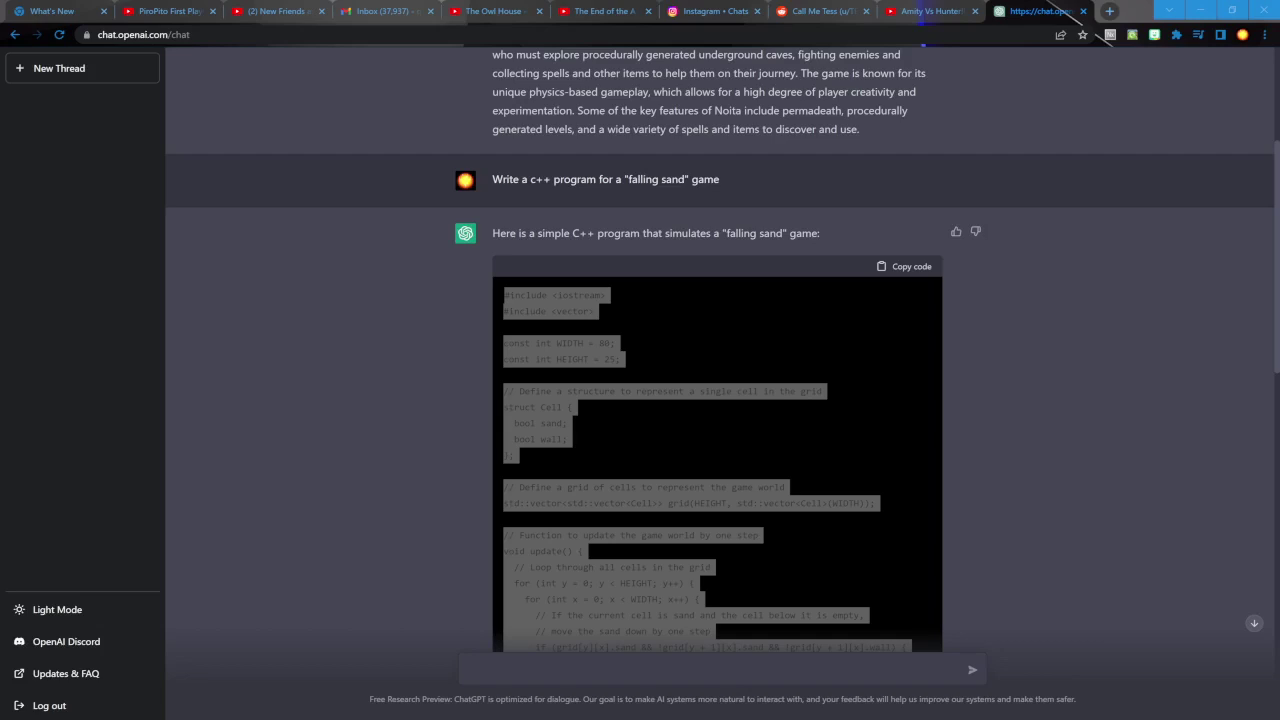
- Review the whole thread from the "Falling Everything" question to the cut-off explanation below the falling sand code
{"action": "scroll", "coordinate": [1066, 334], "scroll_direction": "down", "scroll_amount": 15}
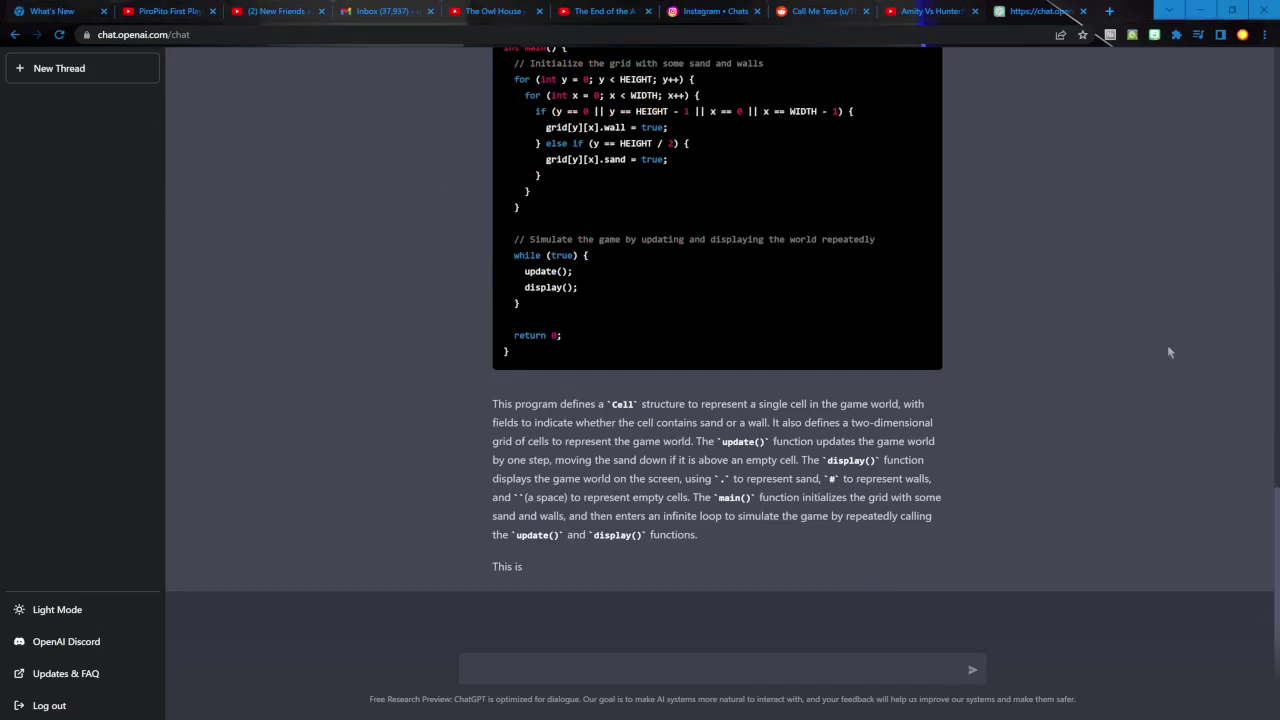
{"action": "scroll", "coordinate": [771, 284], "scroll_direction": "up", "scroll_amount": 5}
{"action": "scroll", "coordinate": [1004, 308], "scroll_direction": "up", "scroll_amount": 8}
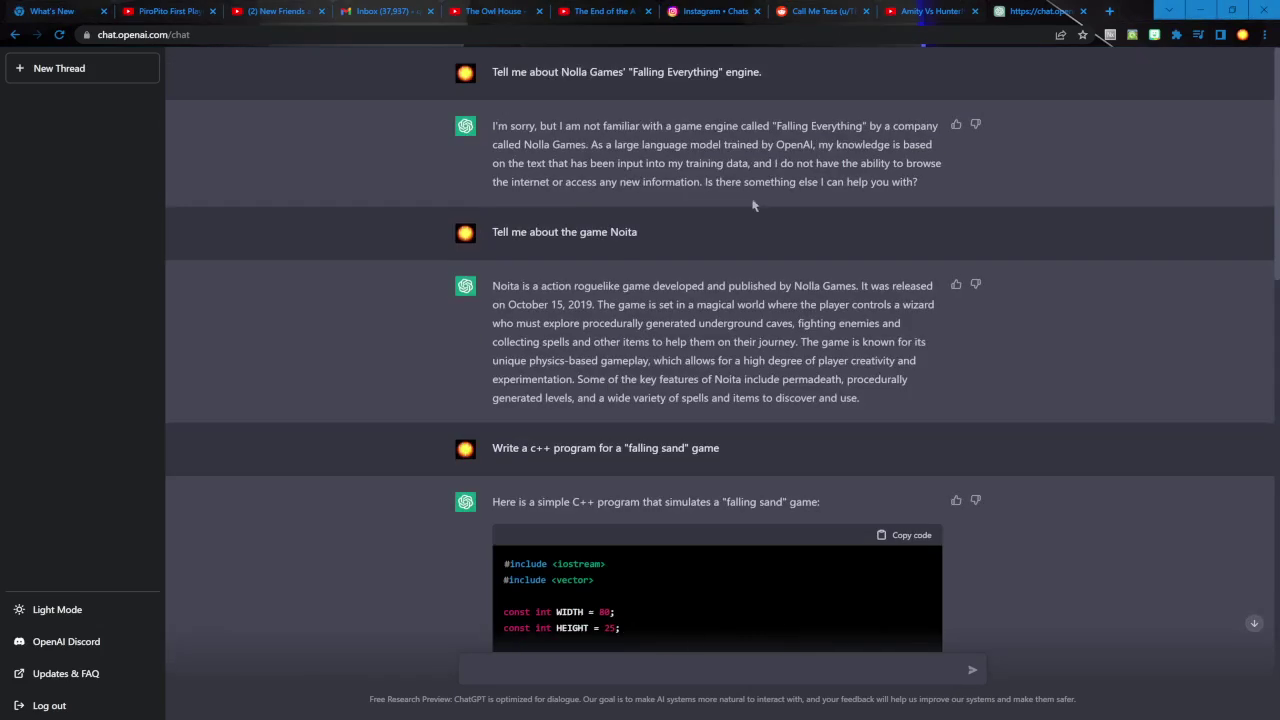
{"action": "scroll", "coordinate": [1051, 423], "scroll_direction": "down", "scroll_amount": 7}
{"action": "scroll", "coordinate": [1015, 535], "scroll_direction": "down", "scroll_amount": 6}
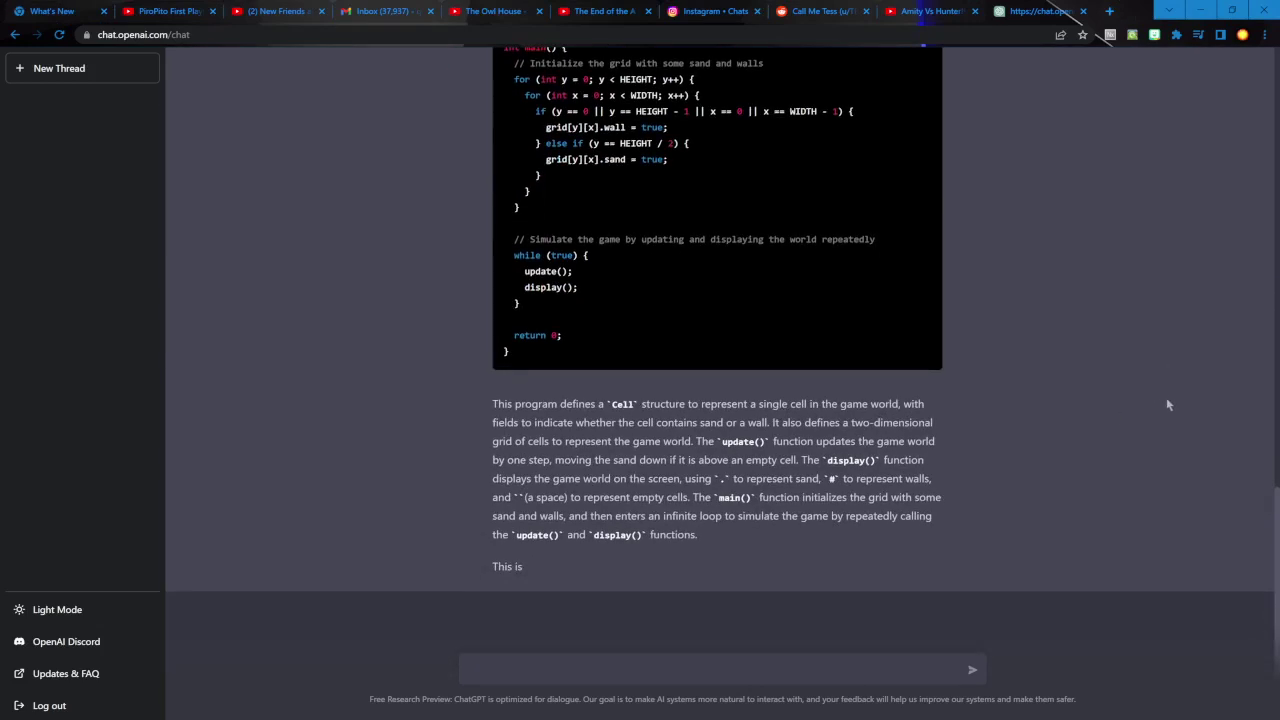
{"action": "scroll", "coordinate": [1075, 395], "scroll_direction": "up", "scroll_amount": 7}
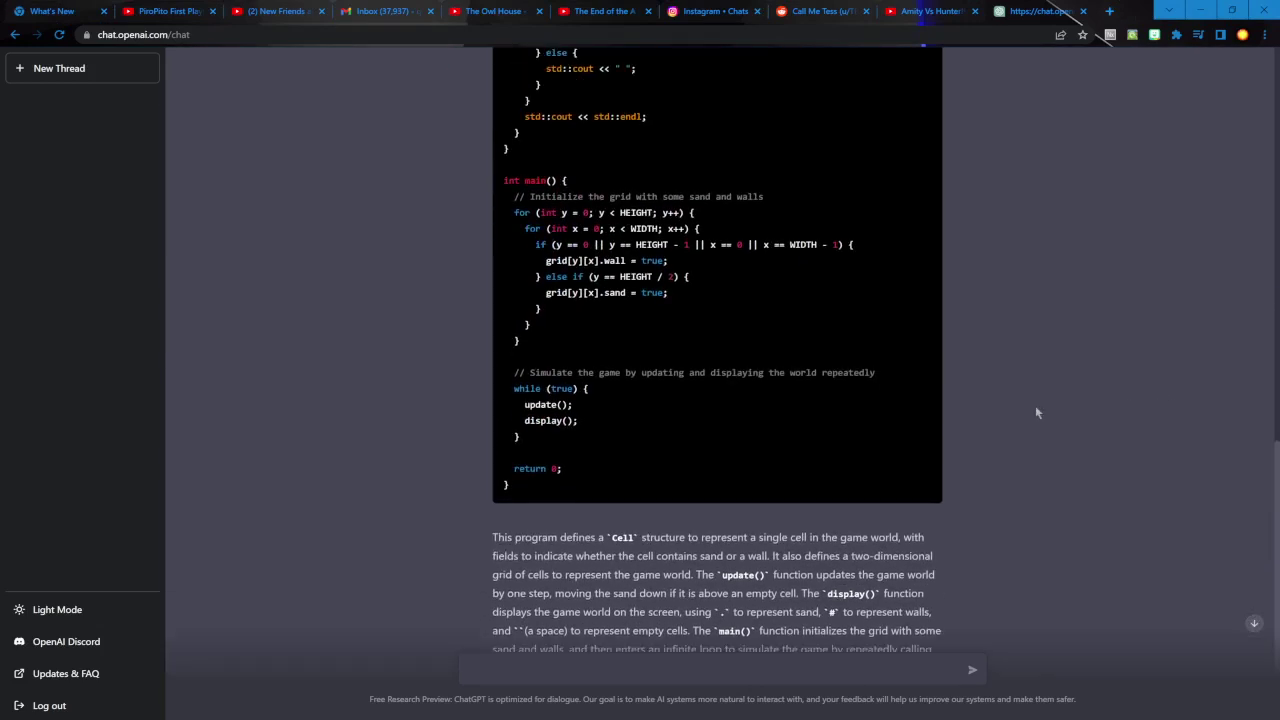
{"action": "scroll", "coordinate": [1011, 481], "scroll_direction": "up", "scroll_amount": 4}
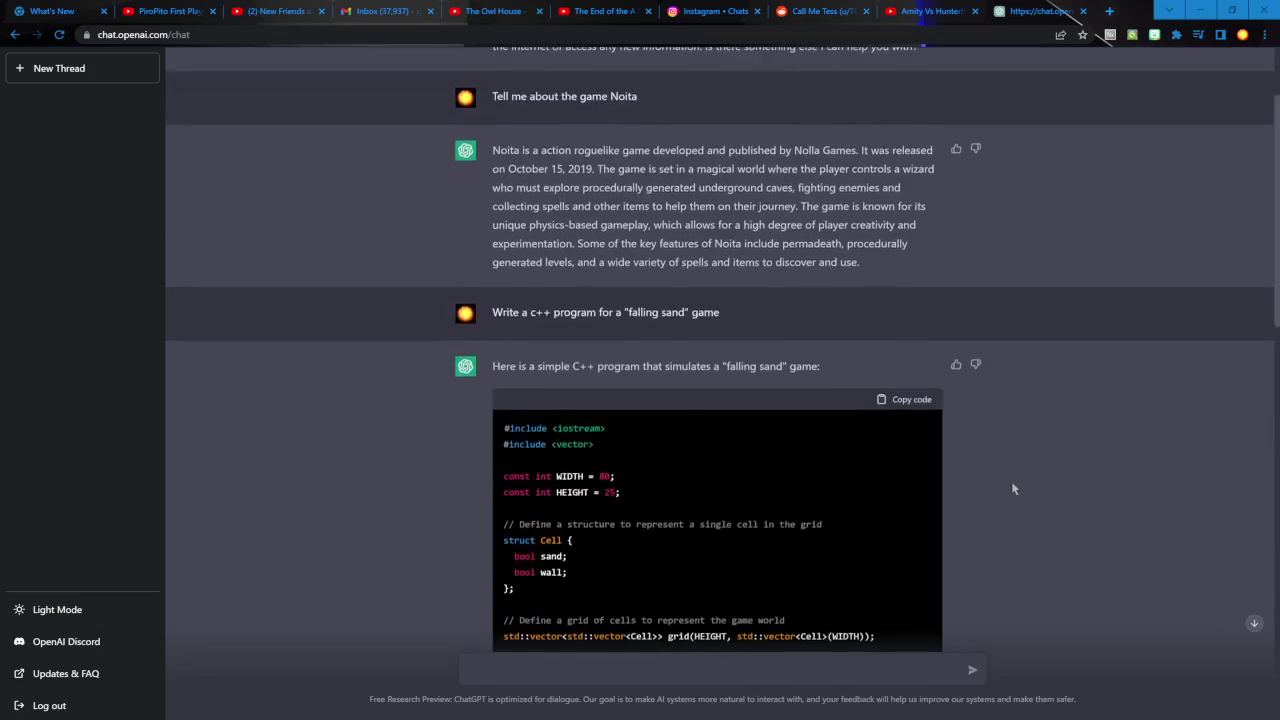
{"action": "scroll", "coordinate": [1124, 430], "scroll_direction": "down", "scroll_amount": 12}
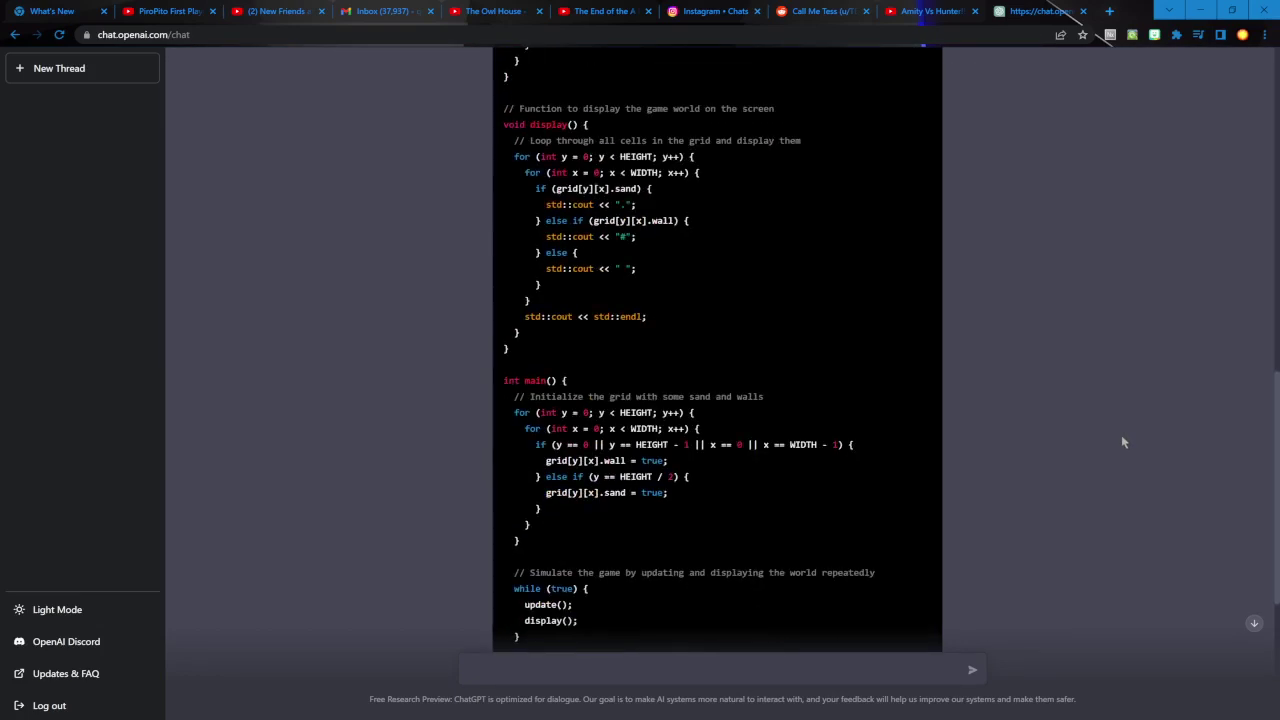
- Start a new thread and begin the prompt with "Write a GDscript program that"
{"action": "left_click", "coordinate": [52, 70]}
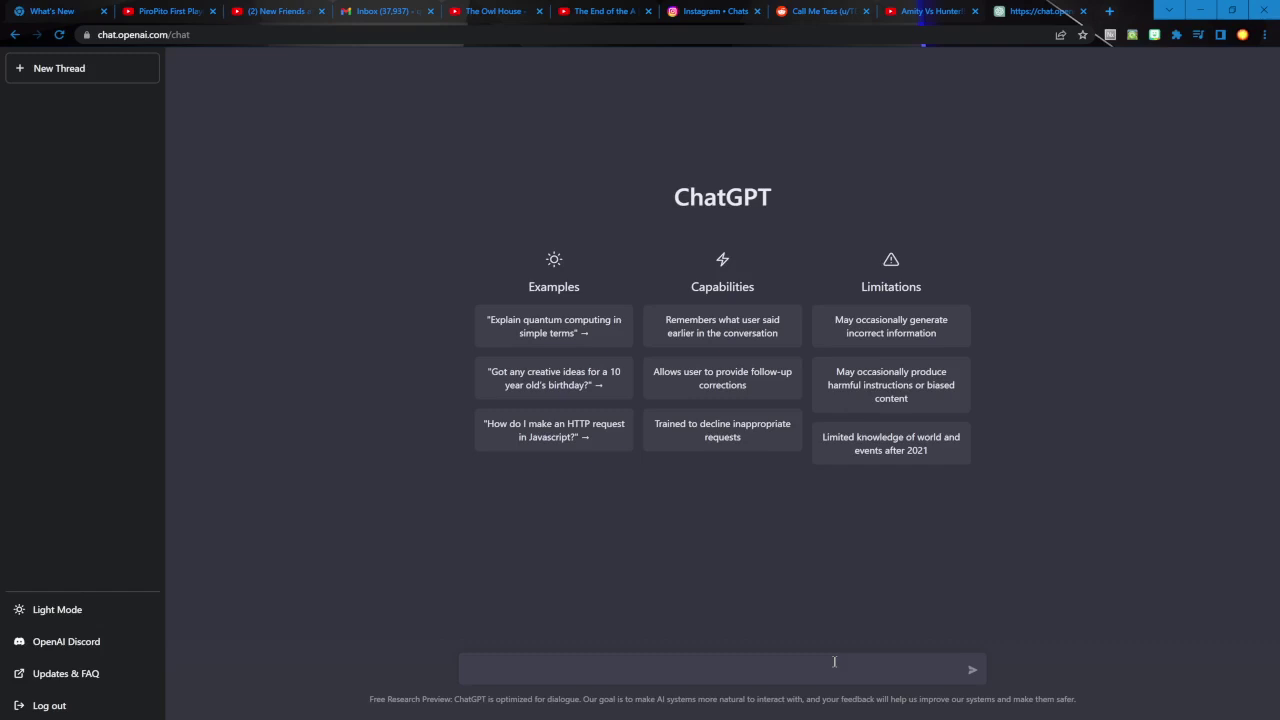
{"action": "left_click", "coordinate": [822, 673]}
{"action": "type", "text": "Write a GDscript program "}
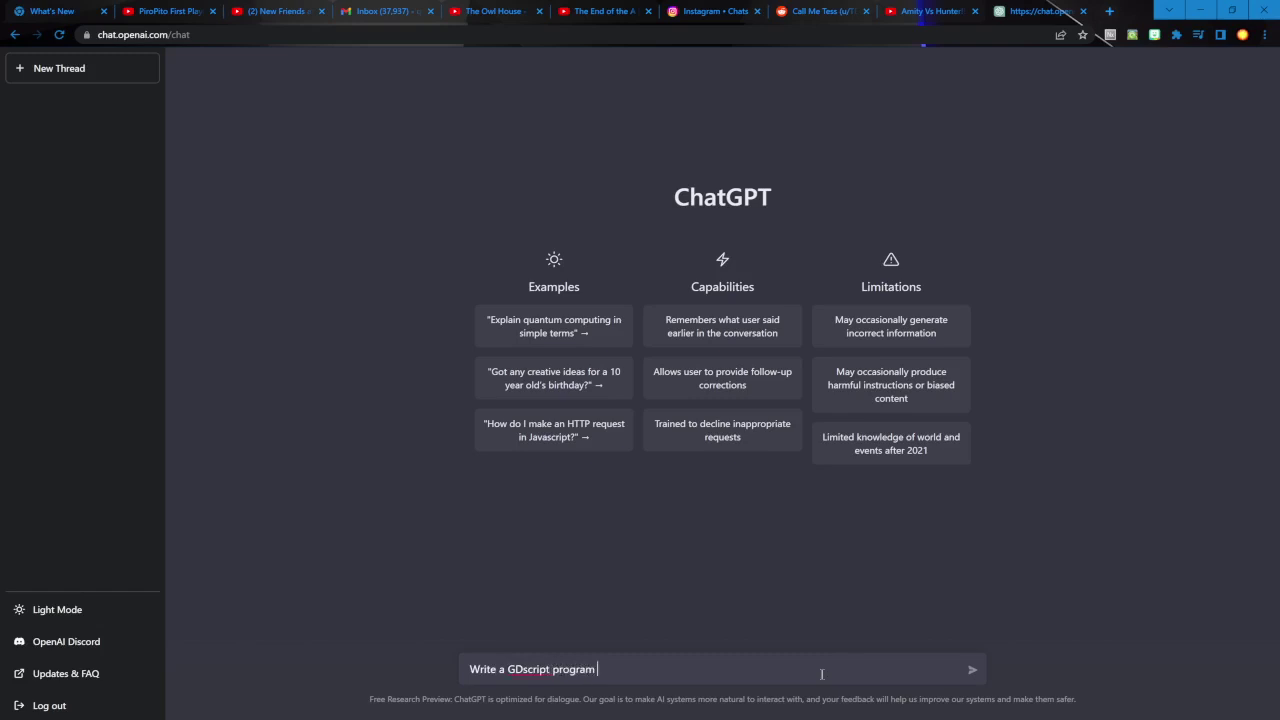
{"action": "type", "text": "for"}
{"action": "key", "text": "BackSpace"}
{"action": "key", "text": "BackSpace"}
{"action": "key", "text": "BackSpace"}
{"action": "key", "text": "BackSpace"}
{"action": "type", "text": "that t"}
{"action": "type", "text": "he"}
{"action": "key", "text": "BackSpace"}
{"action": "key", "text": "BackSpace"}
{"action": "key", "text": "BackSpace"}
{"action": "type", "text": "sim"}
{"action": "key", "text": "BackSpace"}
{"action": "key", "text": "BackSpace"}
{"action": "key", "text": "BackSpace"}
{"action": "type", "text": "creates"}
{"action": "type", "text": " a"}
{"action": "key", "text": "BackSpace"}
{"action": "key", "text": "BackSpace"}
{"action": "key", "text": "BackSpace"}
{"action": "key", "text": "BackSpace"}
{"action": "key", "text": "BackSpace"}
{"action": "key", "text": "BackSpace"}
{"action": "key", "text": "BackSpace"}
{"action": "key", "text": "BackSpace"}
{"action": "key", "text": "BackSpace"}
- Complete the prompt as "Write a GDscript program that applies gravity to a kinematicbody2D" and submit it
{"action": "type", "text": "moves a kinematicbody2"}
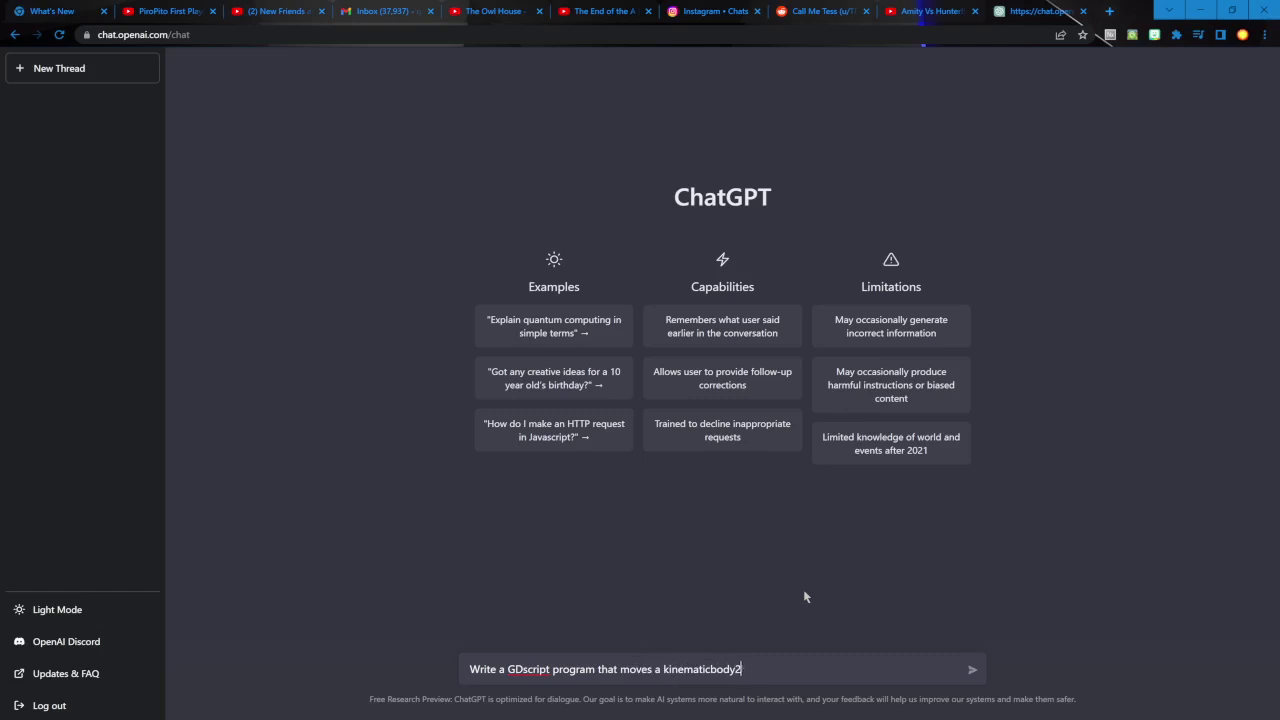
{"action": "type", "text": "D"}
{"action": "type", "text": " down every"}
{"action": "key", "text": "ctrl+BackSpace"}
{"action": "key", "text": "ctrl+BackSpace"}
{"action": "key", "text": "ctrl+Left"}
{"action": "key", "text": "ctrl+Left"}
{"action": "key", "text": "ctrl+Left"}
{"action": "type", "text": "applie"}
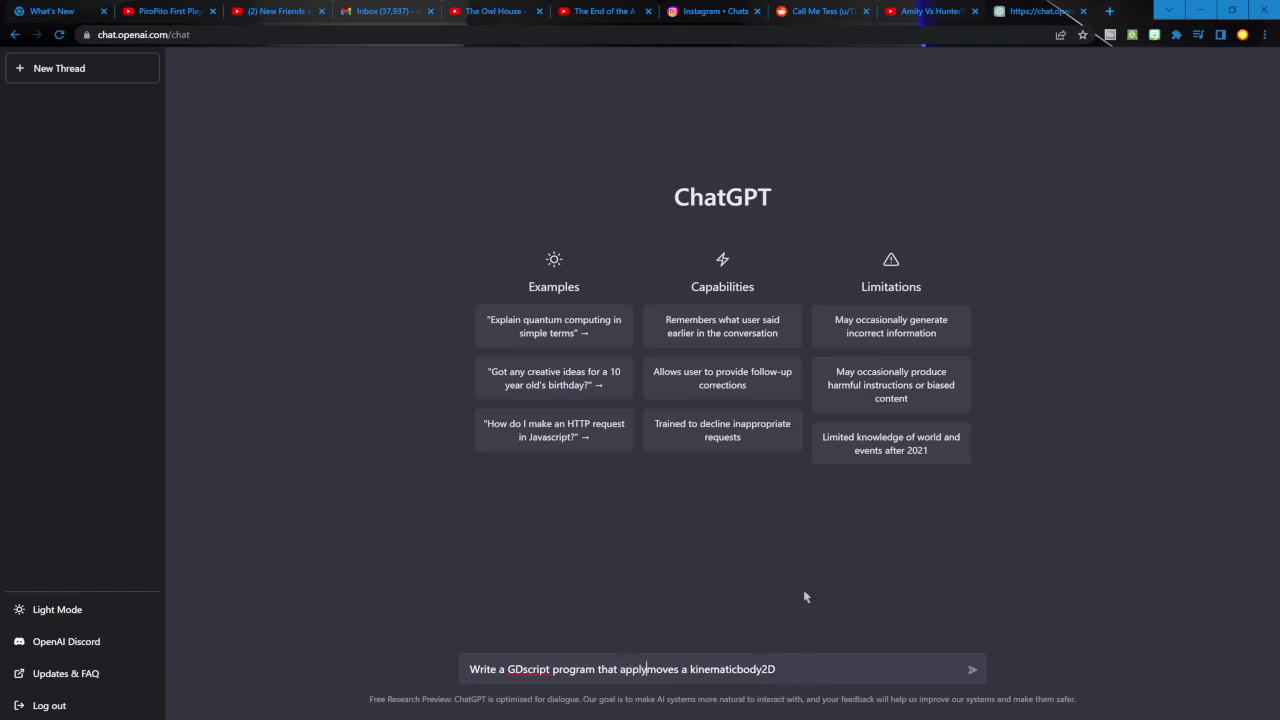
{"action": "type", "text": "s gravity to"}
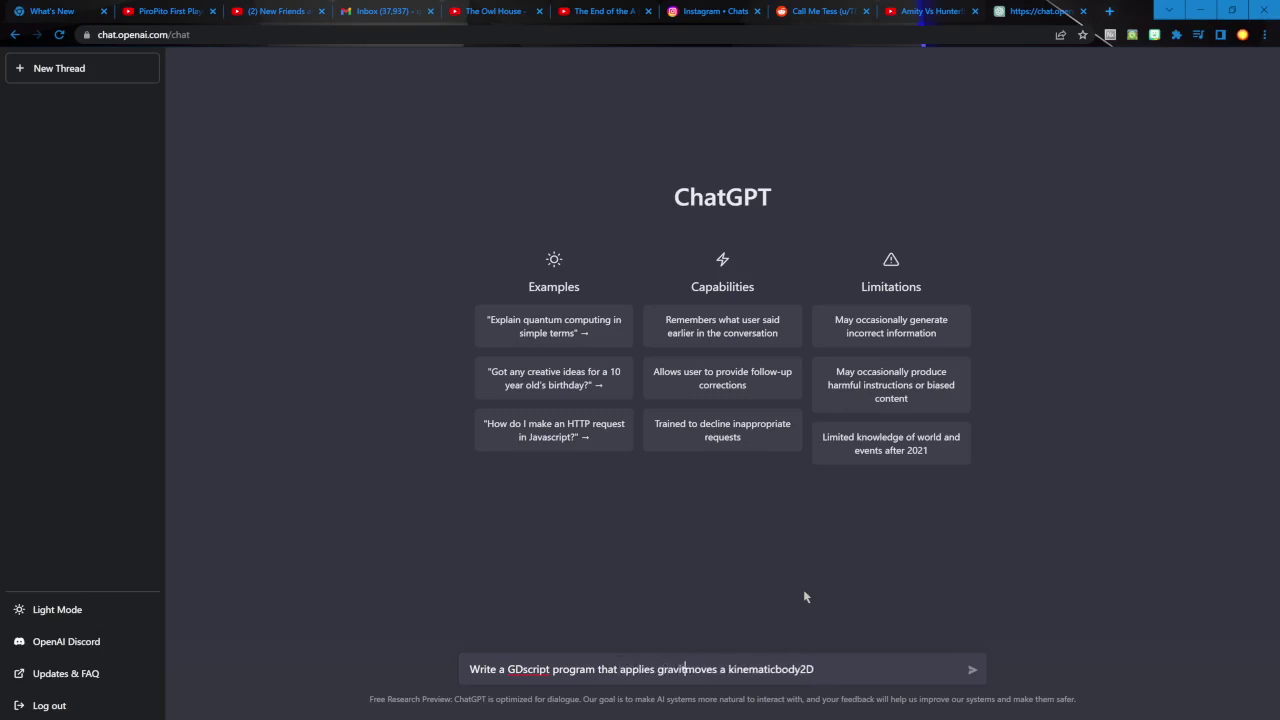
{"action": "key", "text": "ctrl+shift+Right"}
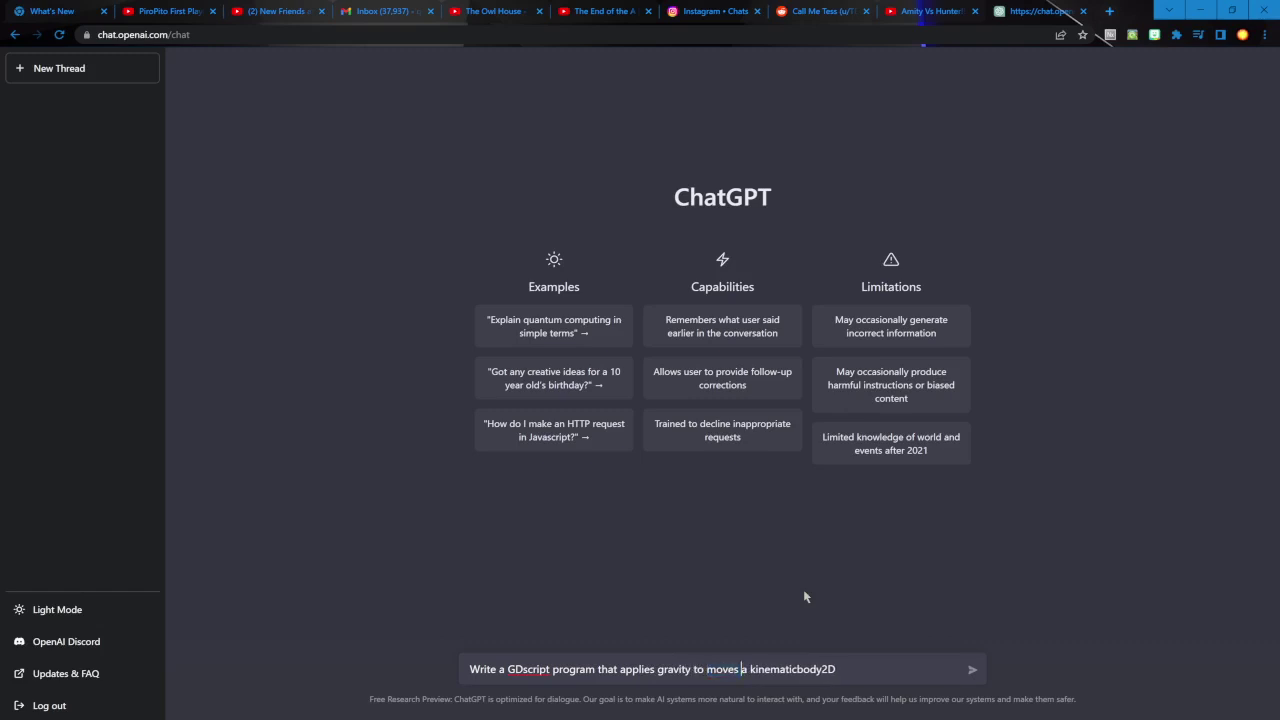
{"action": "key", "text": "BackSpace"}
{"action": "key", "text": "Return"}
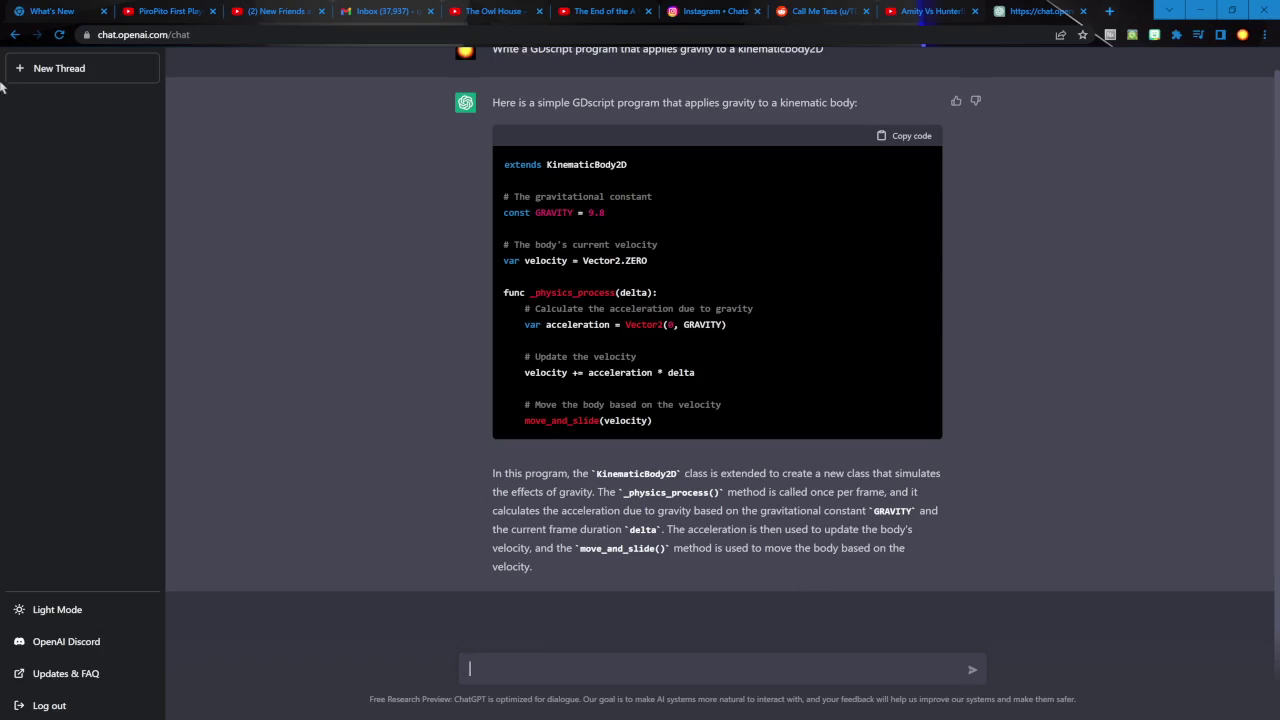
- Start a new thread and get its message field ready for a prompt
{"action": "left_click", "coordinate": [49, 67]}
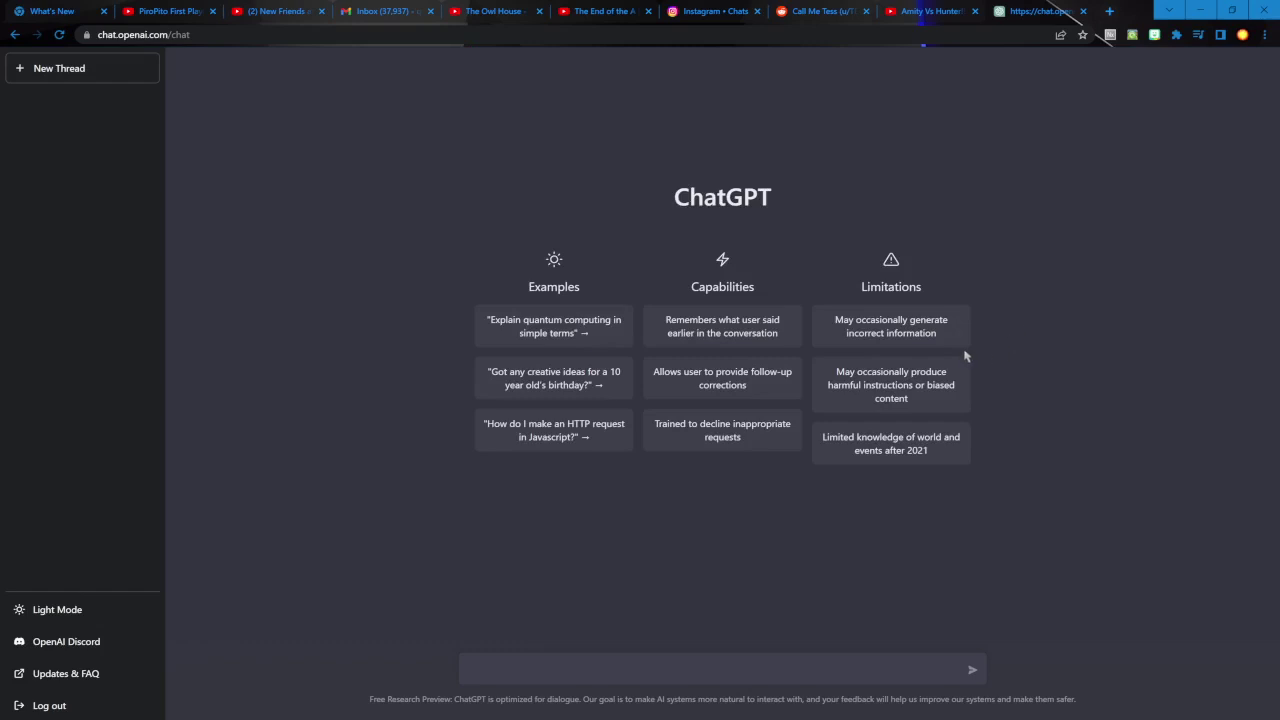
{"action": "left_click_drag", "start_coordinate": [734, 688], "coordinate": [731, 683]}
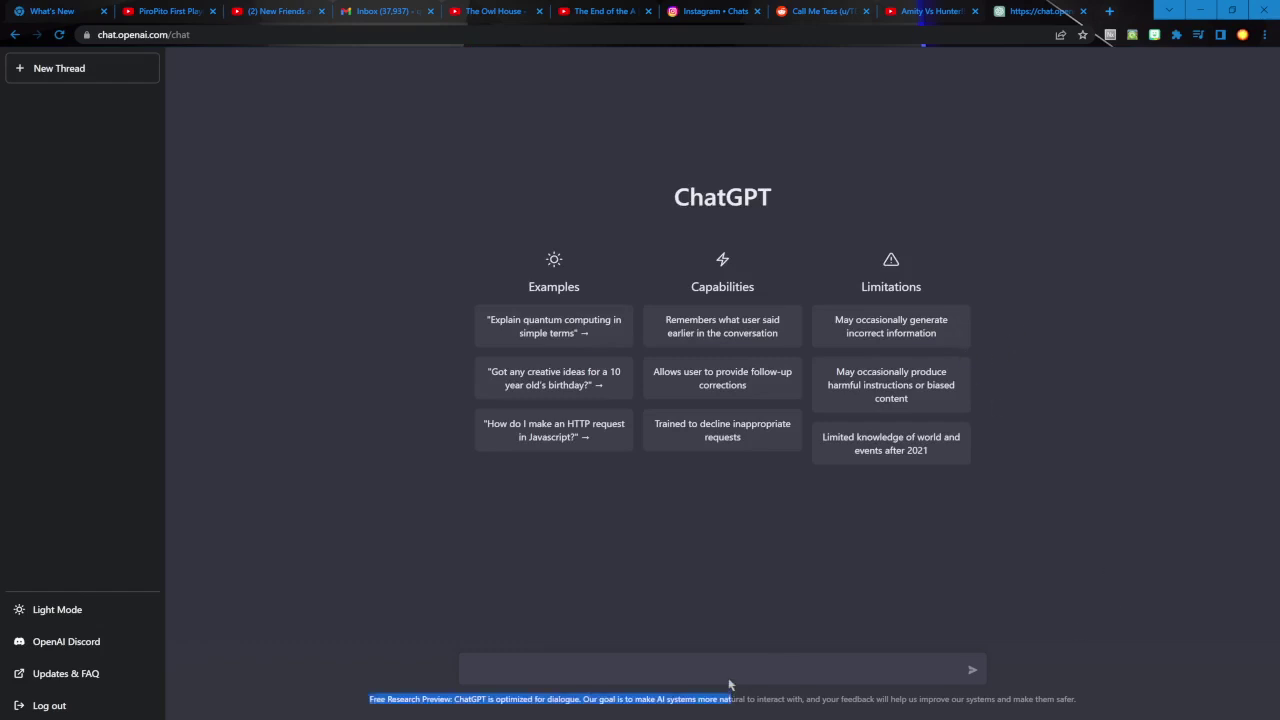
{"action": "left_click", "coordinate": [728, 673]}
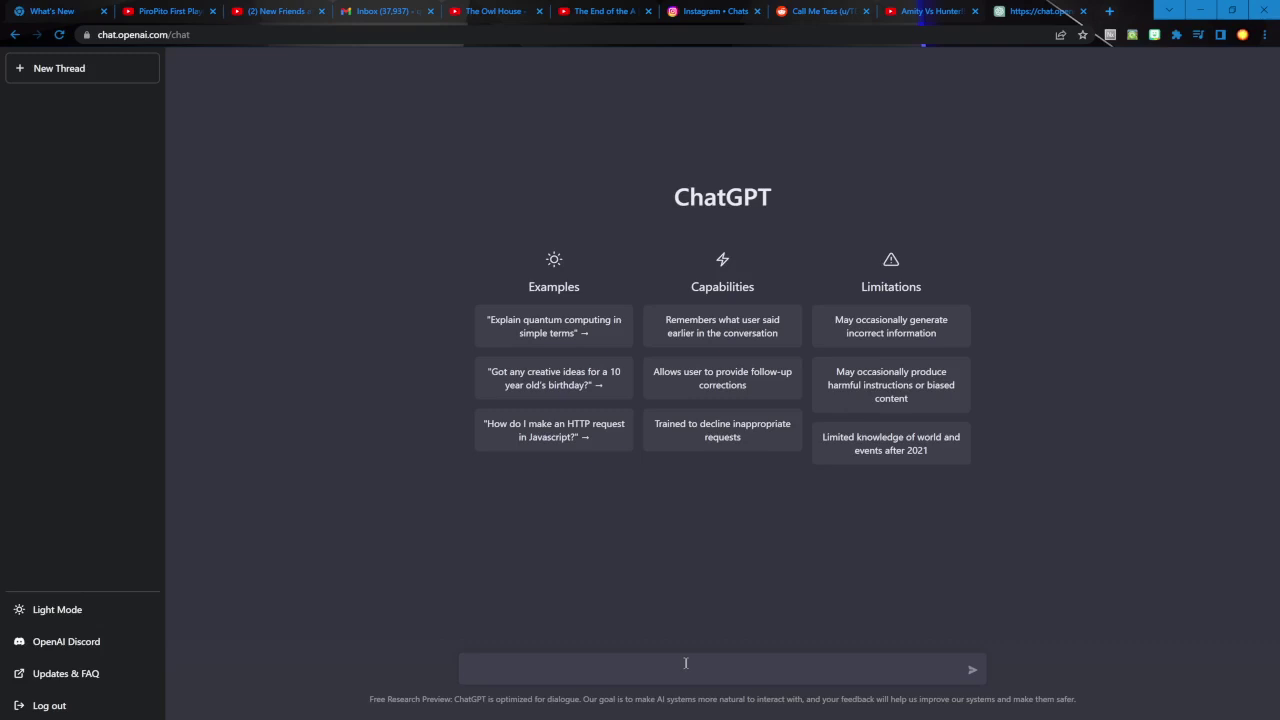
{"action": "type", "text": "Writ"}
{"action": "key", "text": "BackSpace"}
{"action": "key", "text": "BackSpace"}
{"action": "key", "text": "BackSpace"}
{"action": "key", "text": "BackSpace"}
{"action": "type", "text": "Tell"}
{"action": "key", "text": "BackSpace"}
{"action": "key", "text": "BackSpace"}
{"action": "key", "text": "BackSpace"}
{"action": "key", "text": "BackSpace"}
{"action": "key", "text": "BackSpace"}
{"action": "type", "text": "T"}
{"action": "key", "text": "BackSpace"}
{"action": "type", "text": "Create"}
{"action": "key", "text": "BackSpace"}
{"action": "key", "text": "BackSpace"}
{"action": "key", "text": "BackSpace"}
{"action": "key", "text": "BackSpace"}
{"action": "key", "text": "BackSpace"}
{"action": "key", "text": "BackSpace"}
- Draft the prompt "Write a small story about a town named "Xenon Plateu" that appeared out of thin air with its own"
{"action": "type", "text": "Write a small "}
{"action": "type", "text": "story"}
{"action": "type", "text": " bout a"}
{"action": "key", "text": "BackSpace"}
{"action": "key", "text": "BackSpace"}
{"action": "key", "text": "BackSpace"}
{"action": "key", "text": "BackSpace"}
{"action": "key", "text": "BackSpace"}
{"action": "key", "text": "BackSpace"}
{"action": "key", "text": "BackSpace"}
{"action": "key", "text": "BackSpace"}
{"action": "type", "text": "about"}
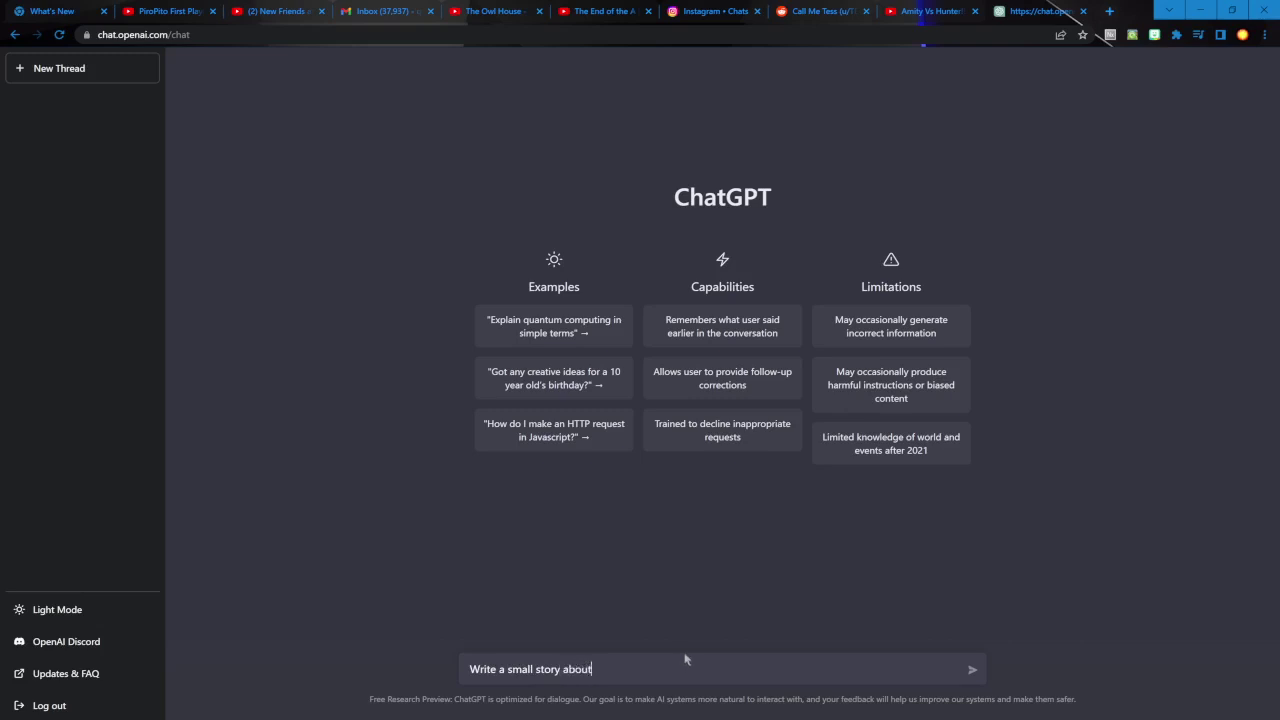
{"action": "type", "text": " a town named \"Xenon Plateu\" that p"}
{"action": "key", "text": "BackSpace"}
{"action": "type", "text": "appeared otu"}
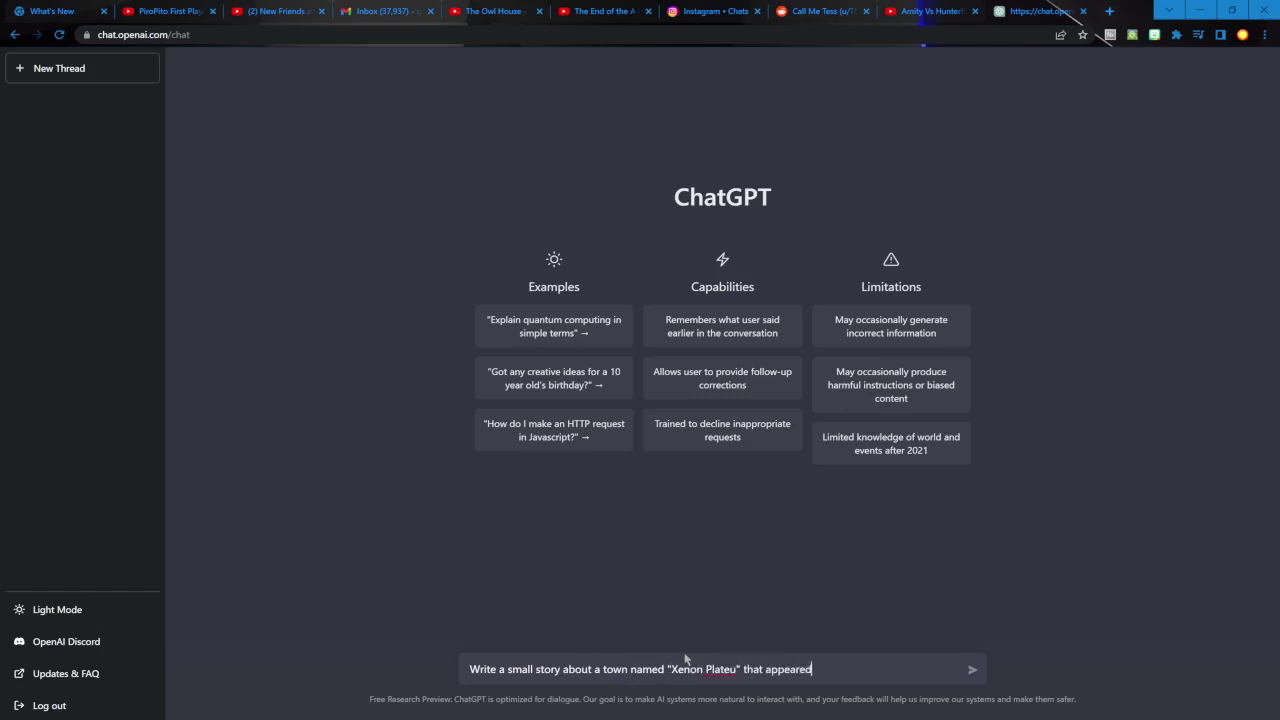
{"action": "key", "text": "BackSpace"}
{"action": "key", "text": "BackSpace"}
{"action": "key", "text": "BackSpace"}
{"action": "type", "text": "ut of thin air"}
{"action": "type", "text": " the"}
{"action": "key", "text": "BackSpace"}
{"action": "key", "text": "BackSpace"}
{"action": "key", "text": "BackSpace"}
{"action": "key", "text": "BackSpace"}
{"action": "type", "text": "o"}
{"action": "type", "text": " with its own"}
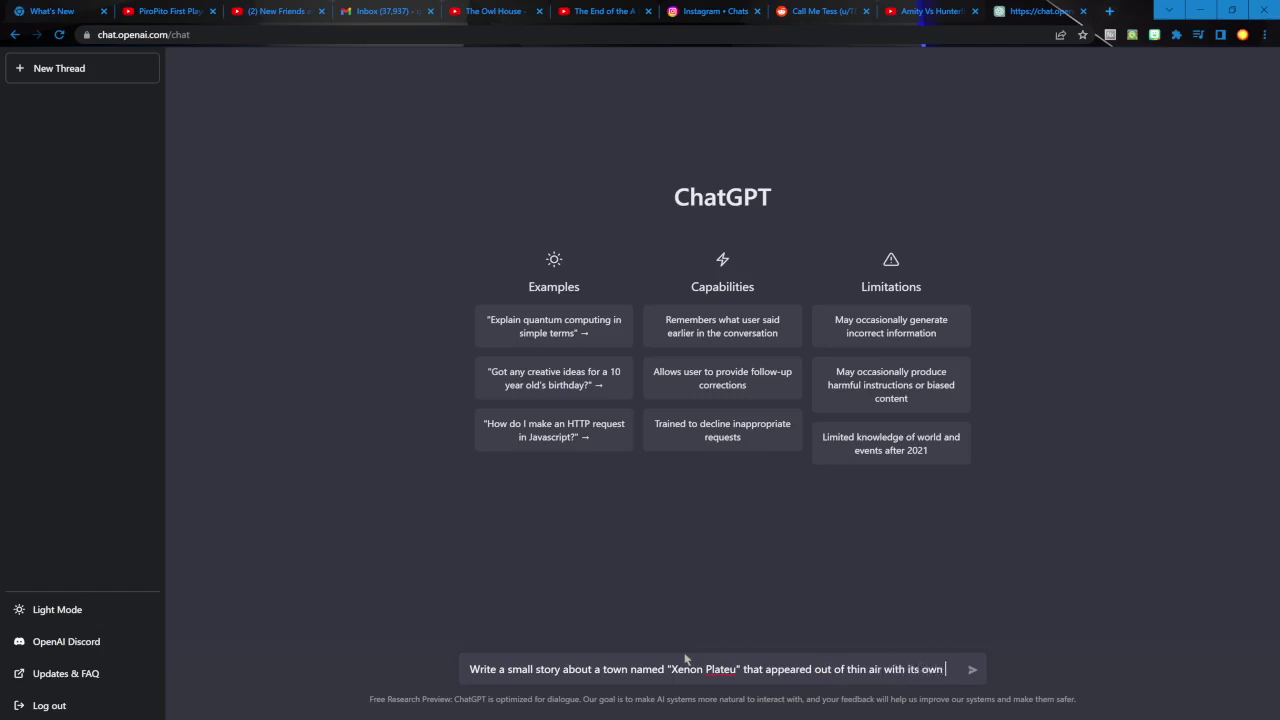
{"action": "type", "text": "dim"}
{"action": "key", "text": "BackSpace"}
{"action": "key", "text": "BackSpace"}
{"action": "key", "text": "BackSpace"}
{"action": "type", "text": "random h"}
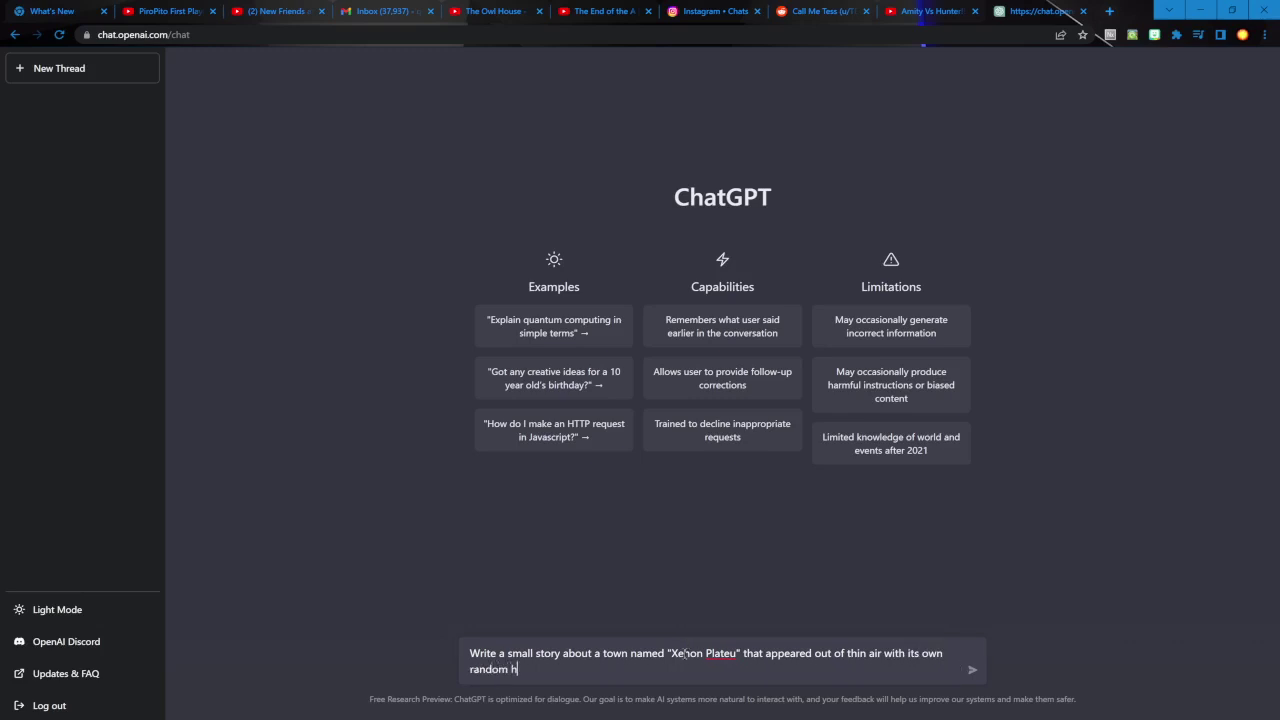
{"action": "type", "text": "isto"}
{"action": "key", "text": "ctrl+BackSpace"}
{"action": "key", "text": "ctrl+BackSpace"}
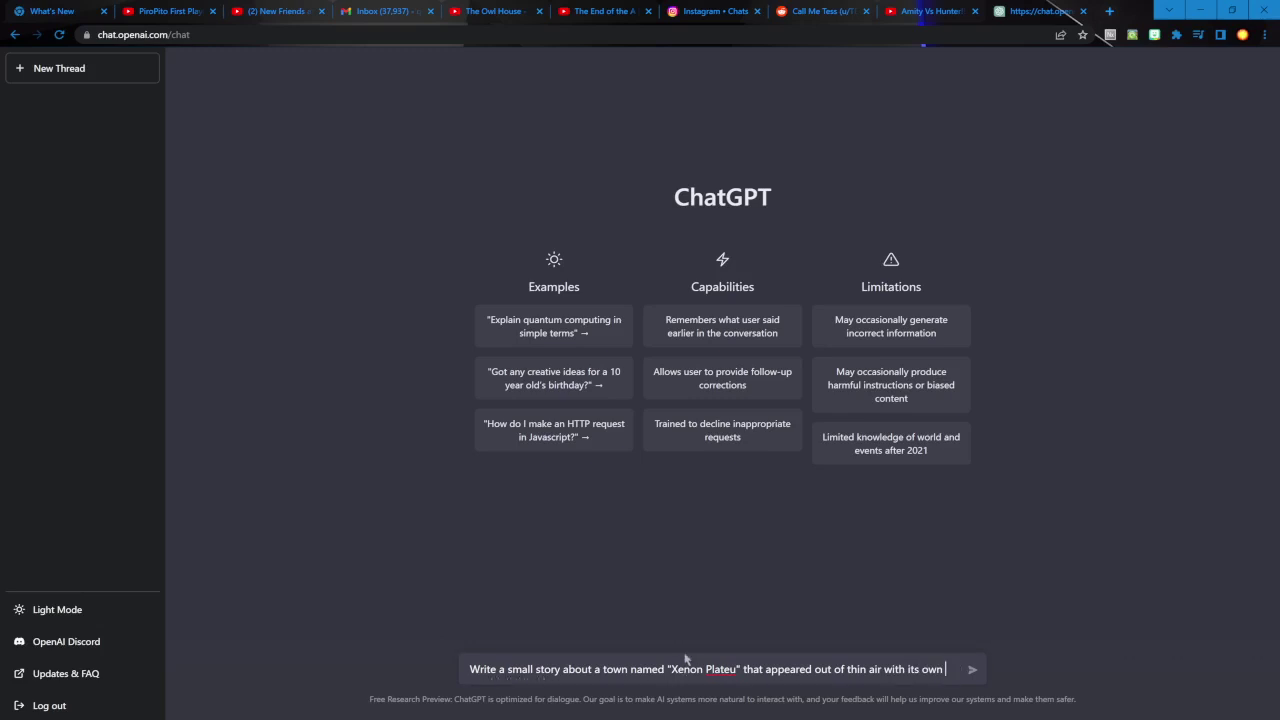
- Finish the story prompt with "existing history in the year 2045" and submit it
{"action": "type", "text": "existing "}
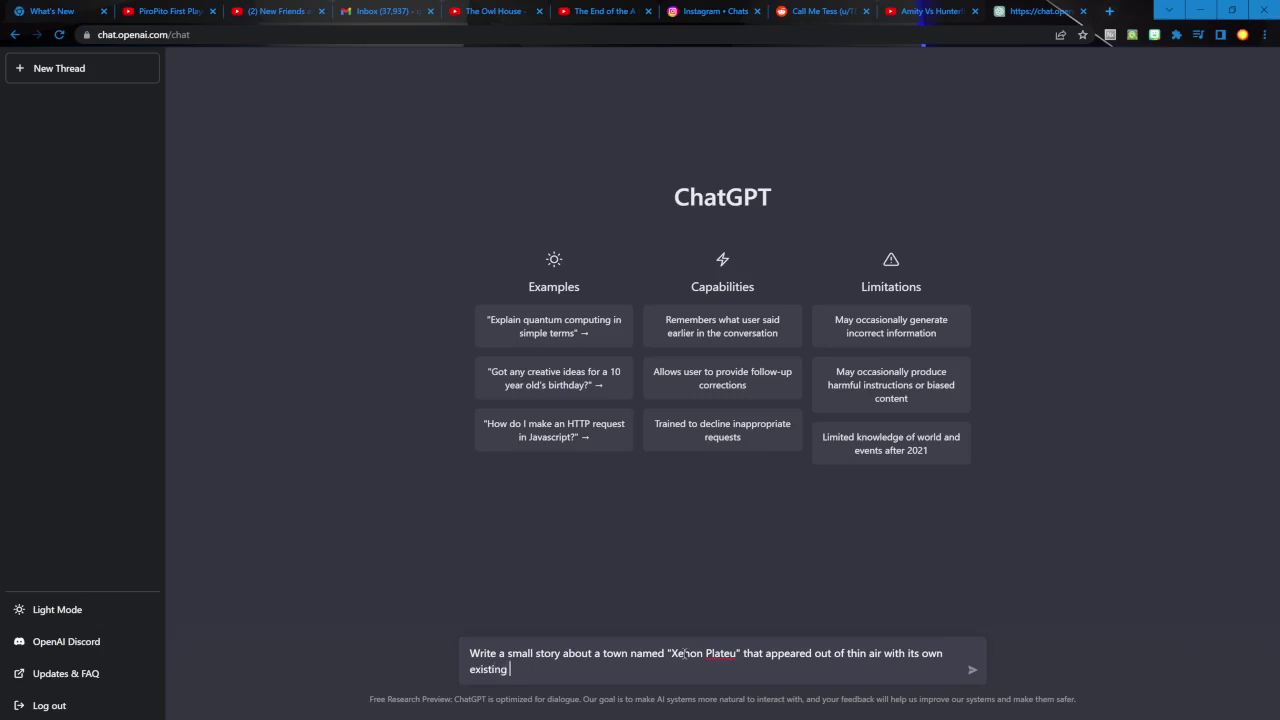
{"action": "type", "text": "history in the year 20"}
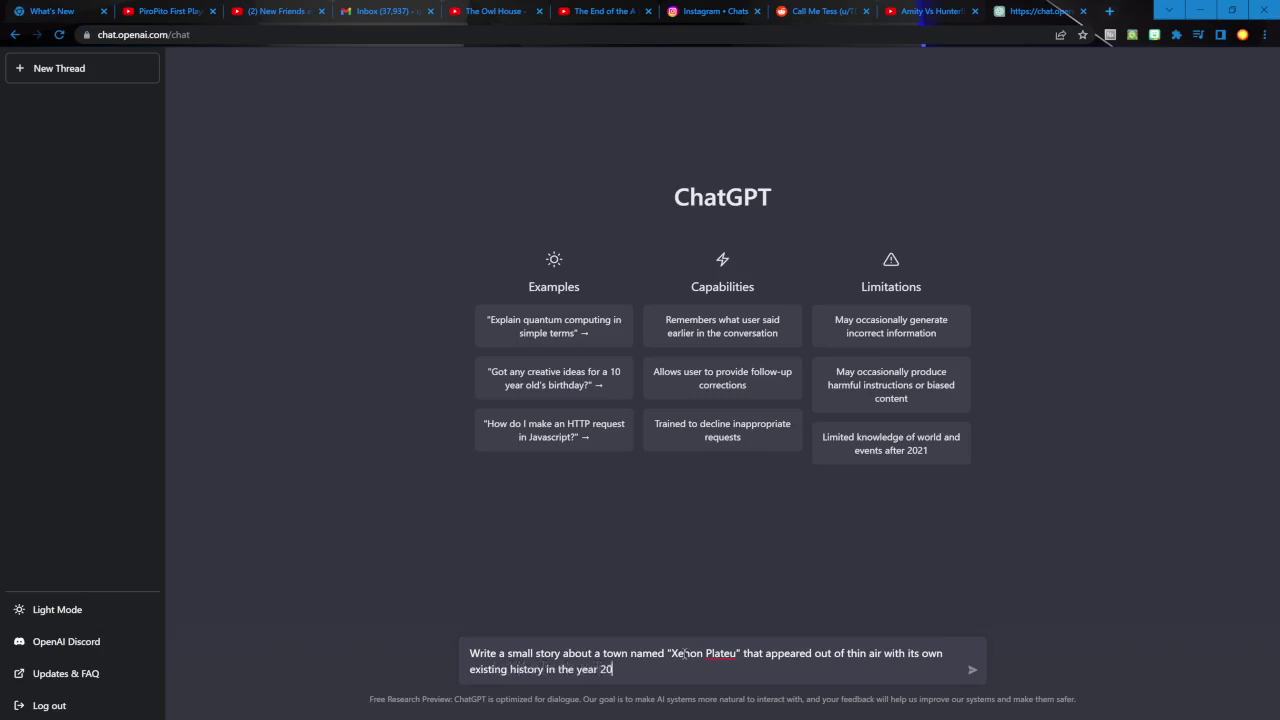
{"action": "type", "text": "38"}
{"action": "key", "text": "BackSpace"}
{"action": "key", "text": "BackSpace"}
{"action": "type", "text": "45"}
{"action": "key", "text": "Return"}
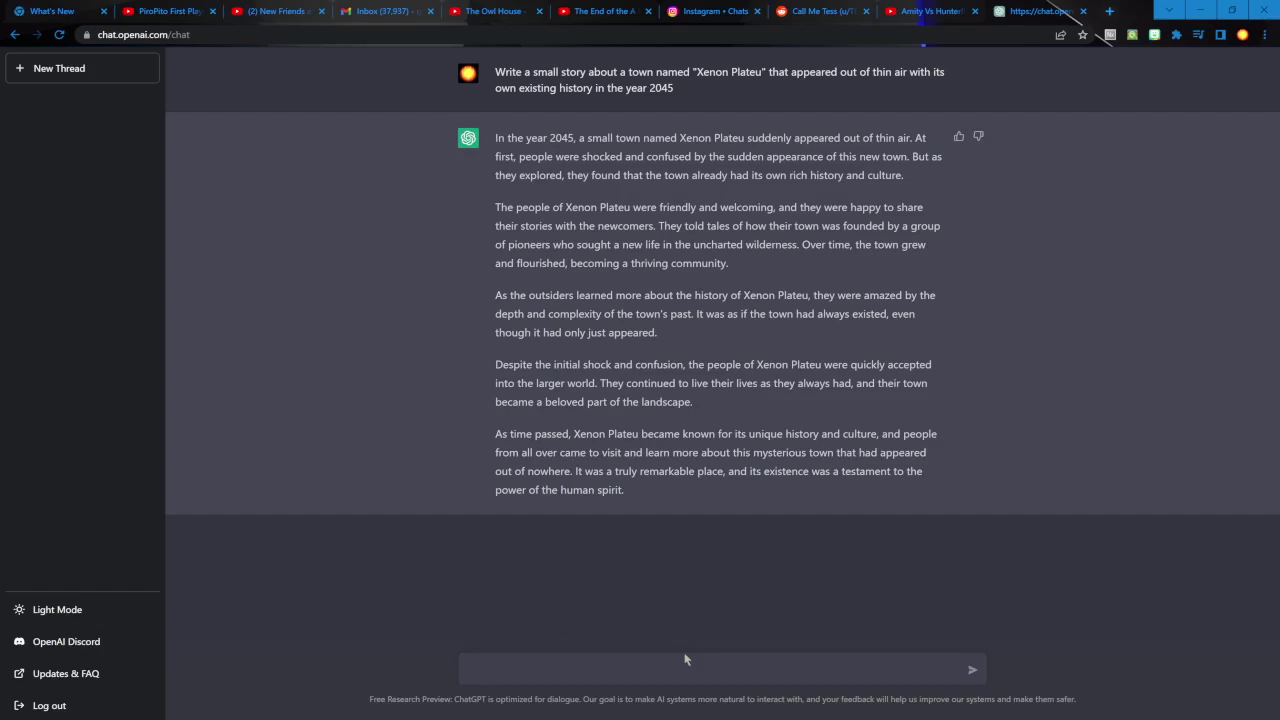
- Start a new thread and submit the prompt "Come up with a design for a nuclear fusion power plant"
{"action": "left_click", "coordinate": [17, 78]}
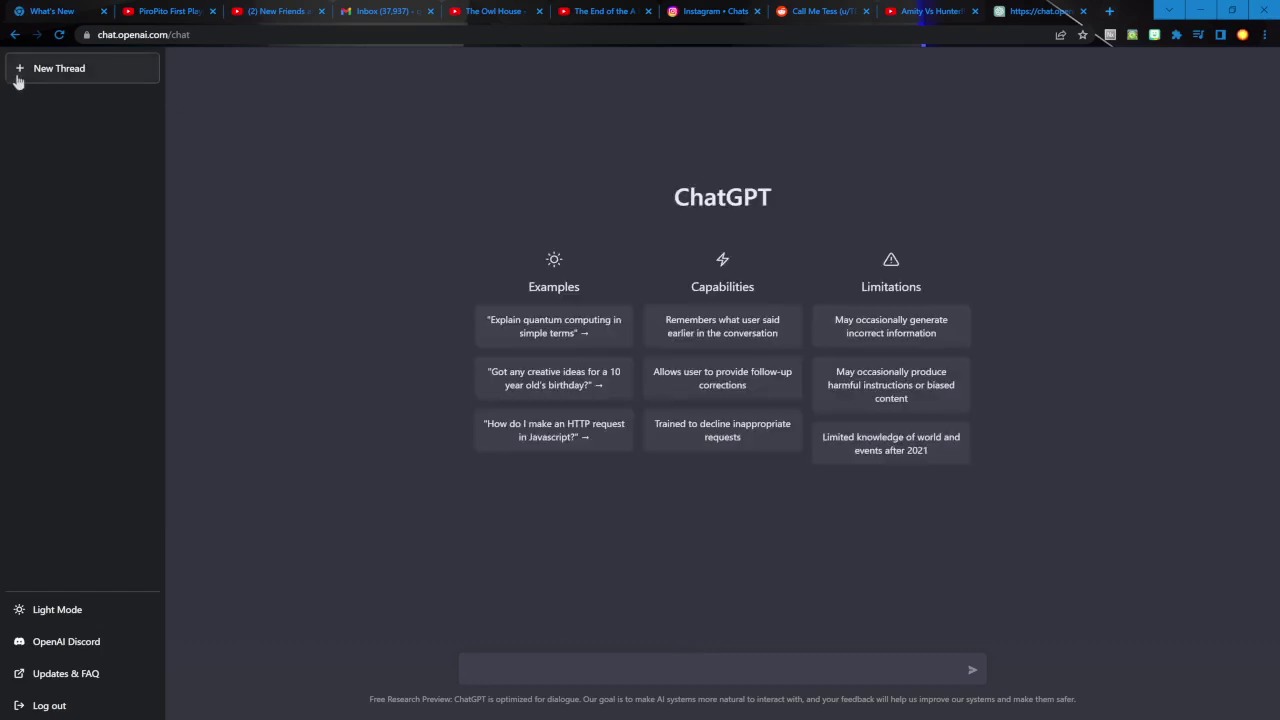
{"action": "left_click", "coordinate": [671, 652]}
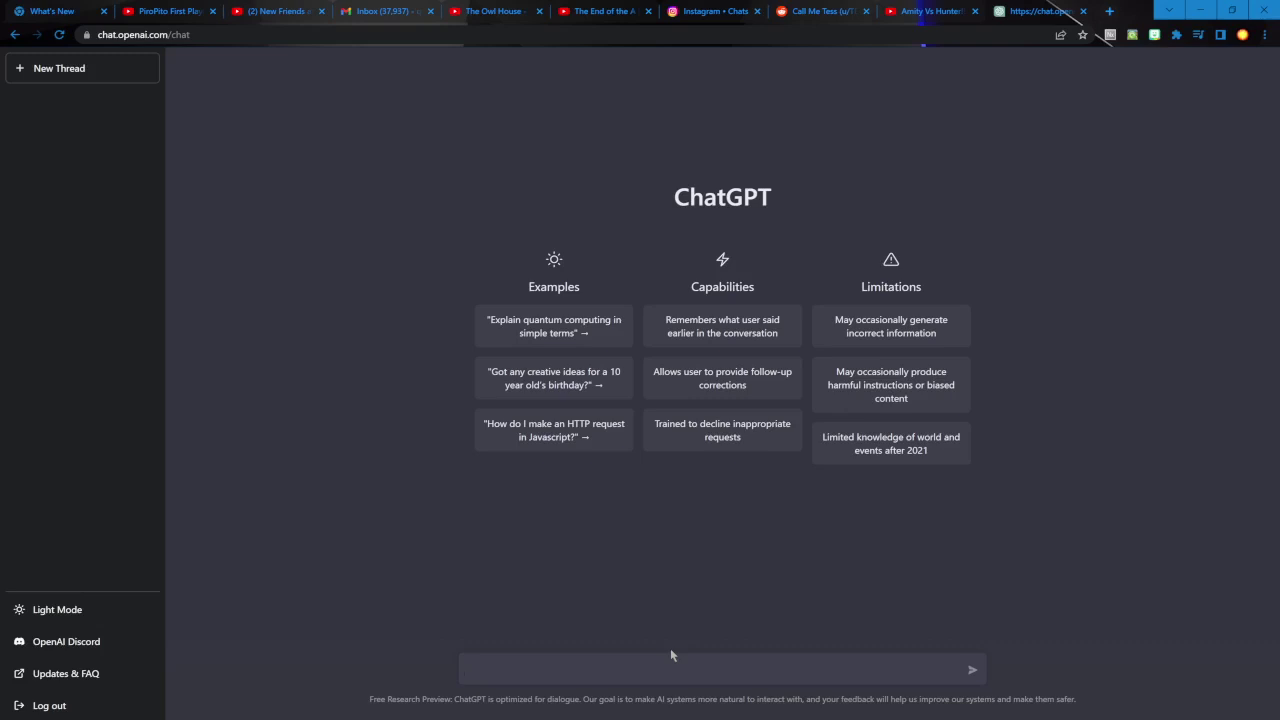
{"action": "type", "text": "Come up with a design for a nuclear fus"}
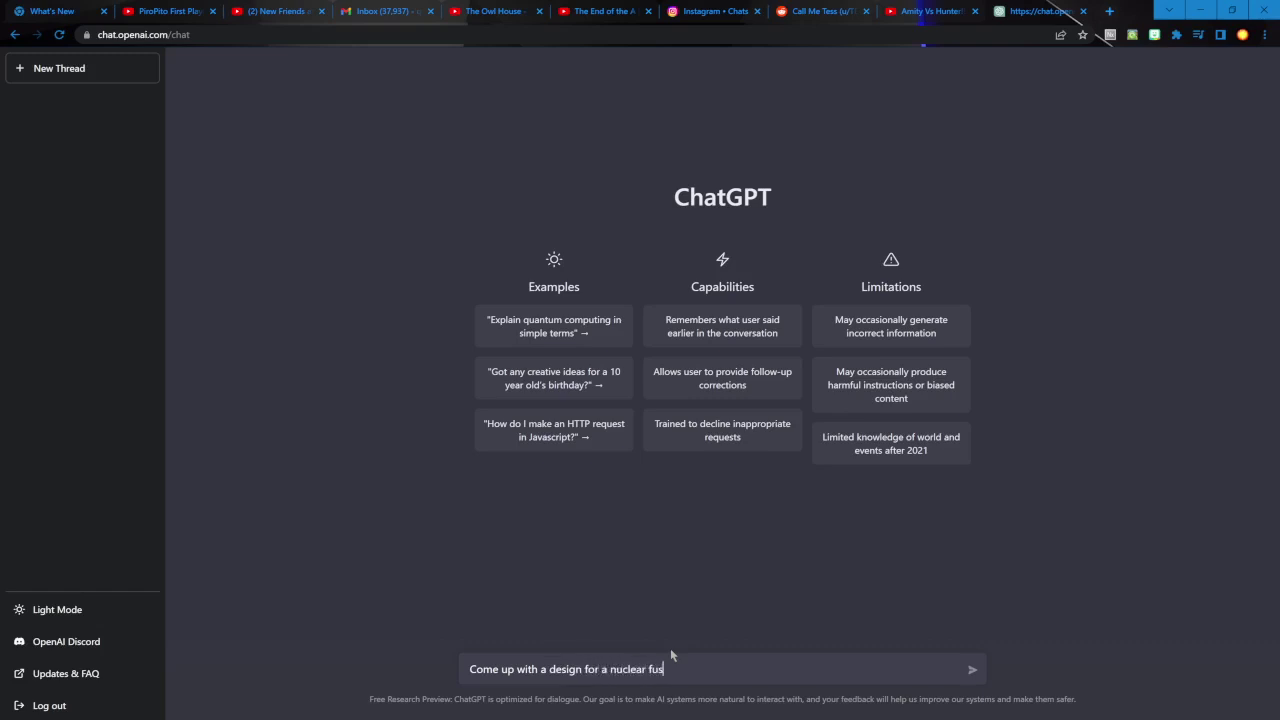
{"action": "type", "text": "ion power plant"}
{"action": "key", "text": "Return"}
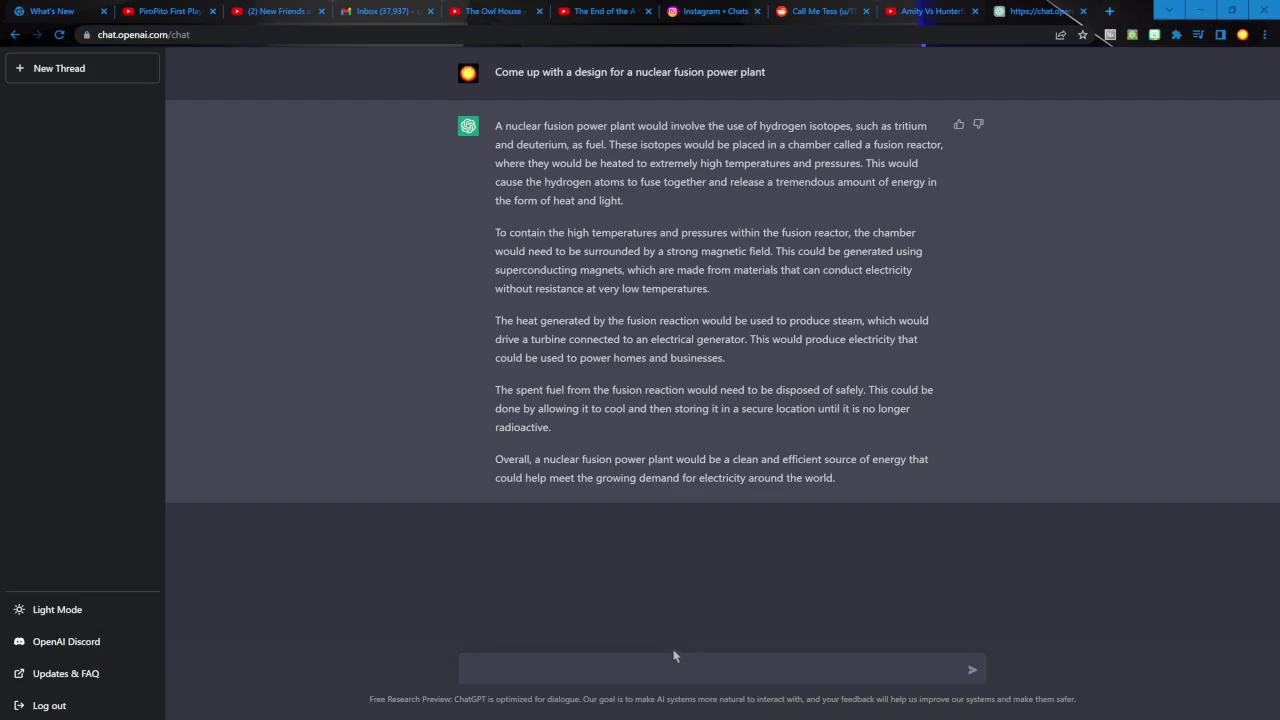
- Read the fusion power plant answer, highlighting the statement about producing steam, the first three paragraphs, and the spent fuel paragraph
{"action": "left_click_drag", "start_coordinate": [862, 321], "coordinate": [492, 321]}
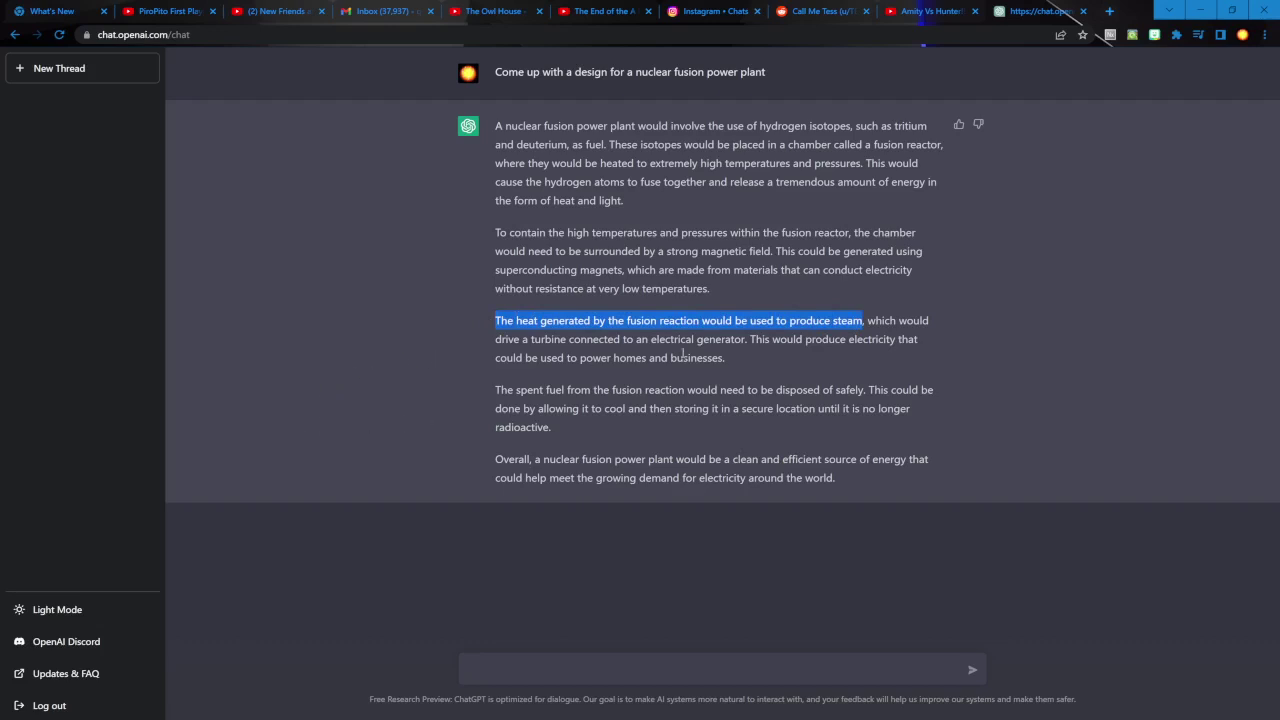
{"action": "left_click_drag", "start_coordinate": [739, 362], "coordinate": [277, 354]}
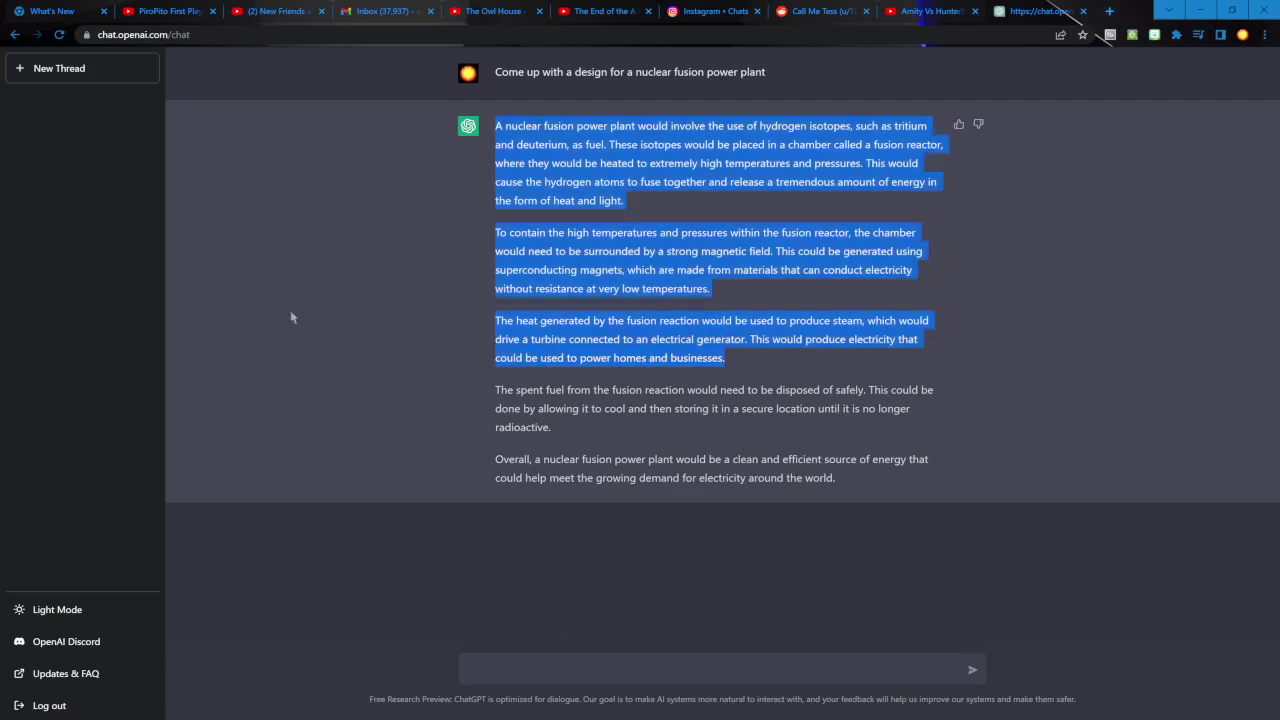
{"action": "double_click", "coordinate": [604, 251]}
{"action": "left_click", "coordinate": [594, 316]}
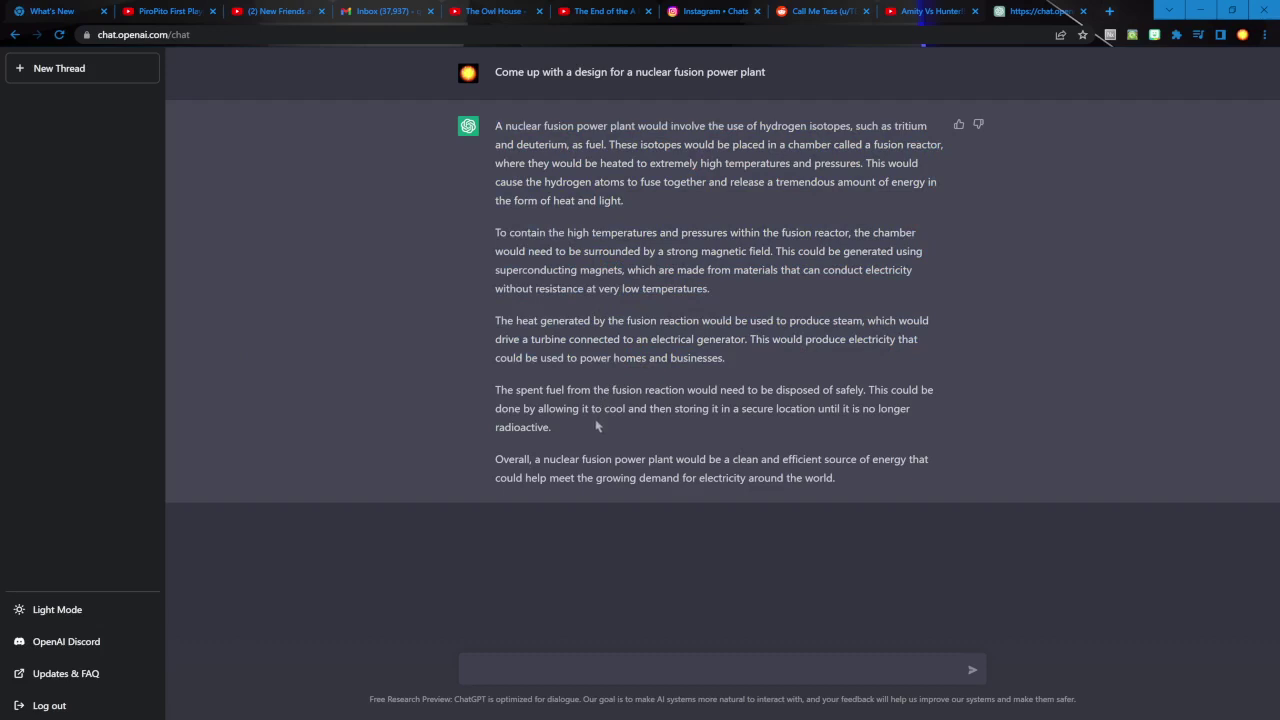
{"action": "left_click_drag", "start_coordinate": [596, 427], "coordinate": [492, 393]}
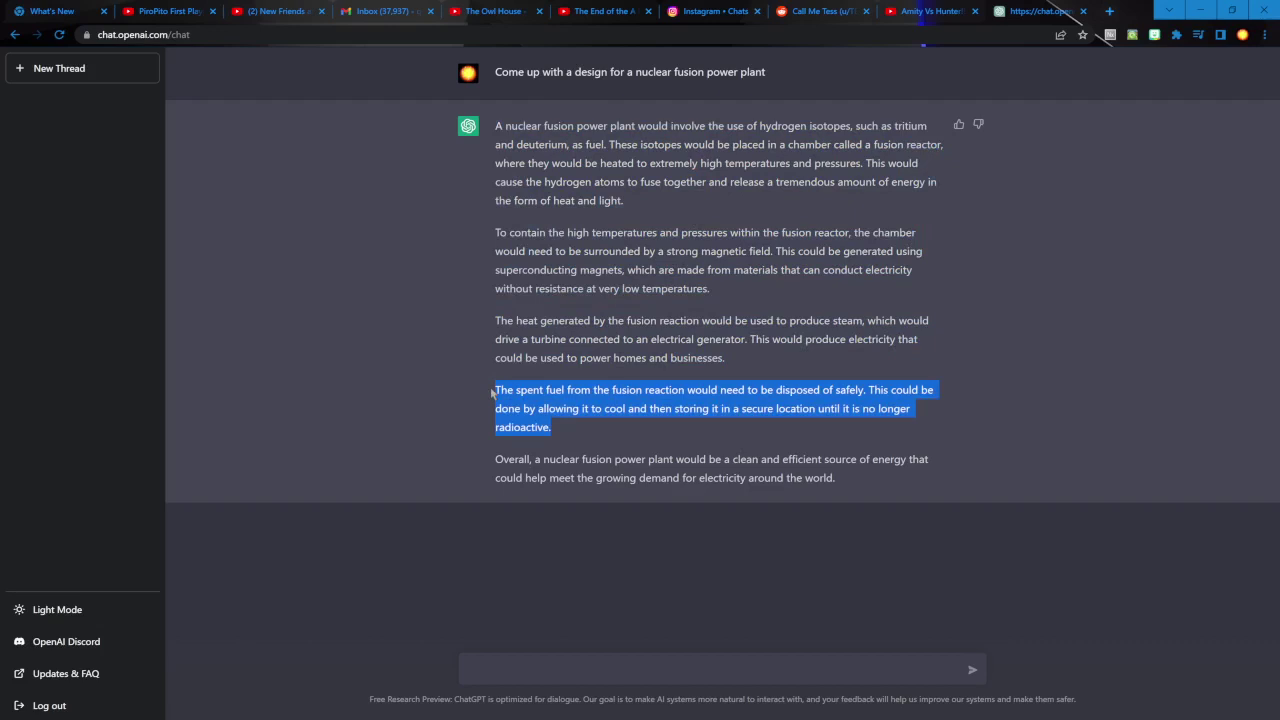
- Finish reading the fusion power plant answer and highlight its full text
{"action": "left_click_drag", "start_coordinate": [492, 393], "coordinate": [489, 397]}
{"action": "left_click", "coordinate": [445, 462]}
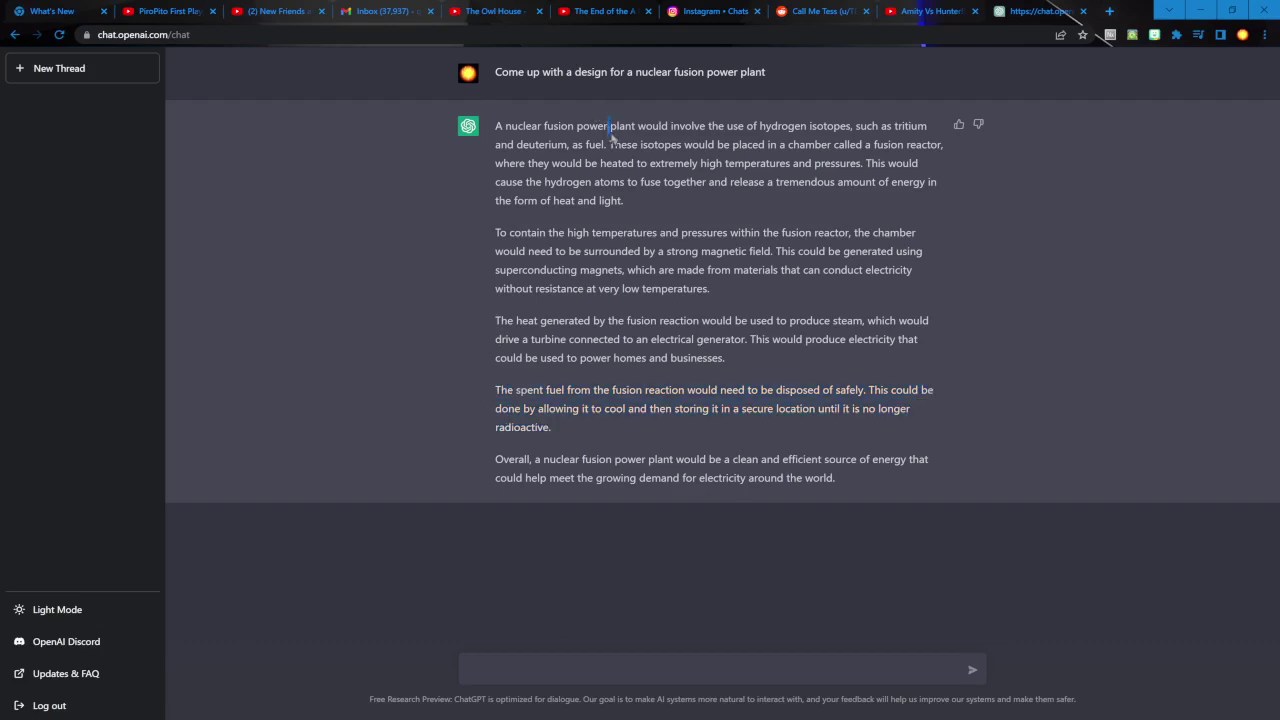
{"action": "left_click_drag", "start_coordinate": [610, 126], "coordinate": [450, 130]}
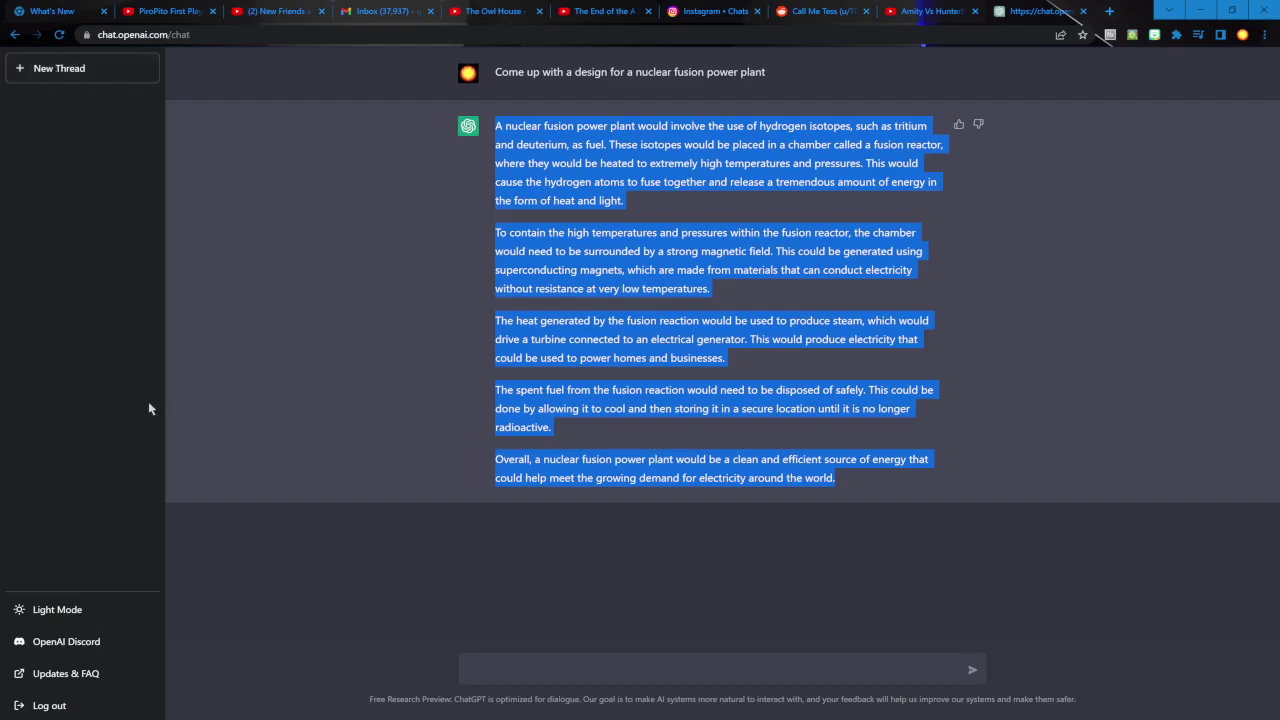
- Start a new thread and submit the prompt "Write a story for an ARG"
{"action": "left_click", "coordinate": [86, 68]}
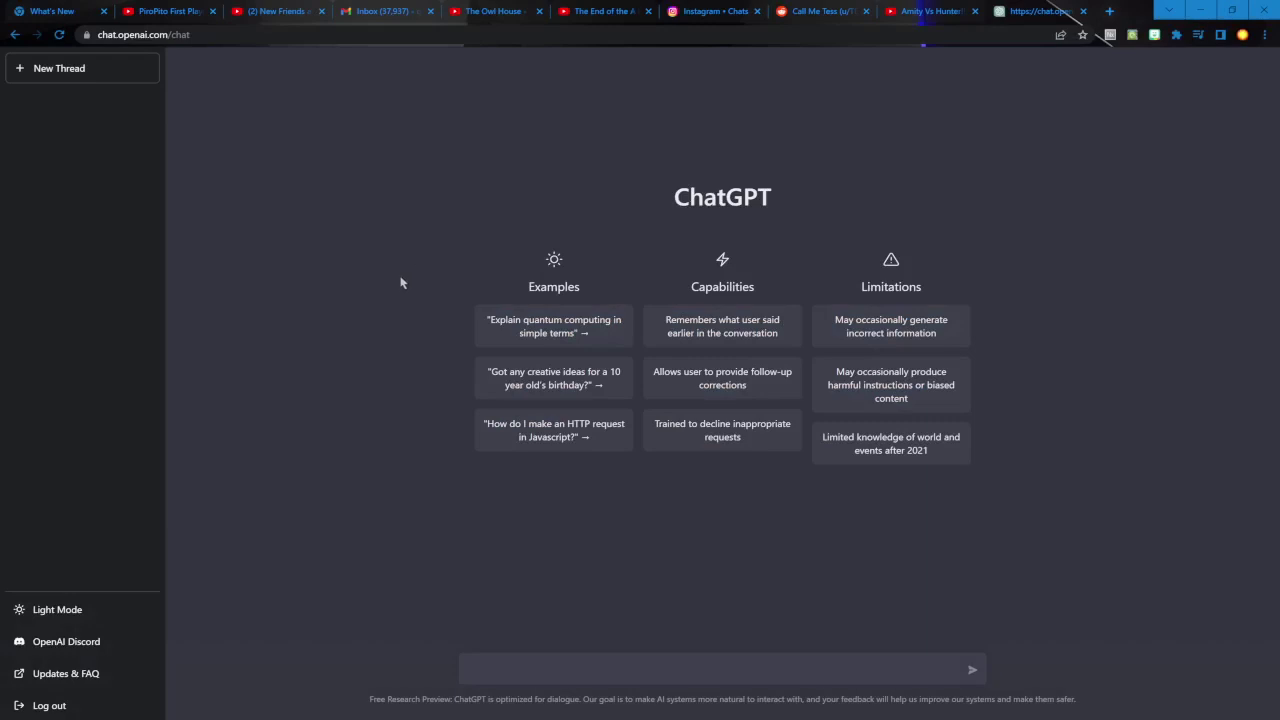
{"action": "left_click", "coordinate": [650, 668]}
{"action": "type", "text": "Write a plot for"}
{"action": "key", "text": "ctrl+BackSpace"}
{"action": "key", "text": "ctrl+BackSpace"}
{"action": "type", "text": "story for an ARG"}
{"action": "key", "text": "Return"}
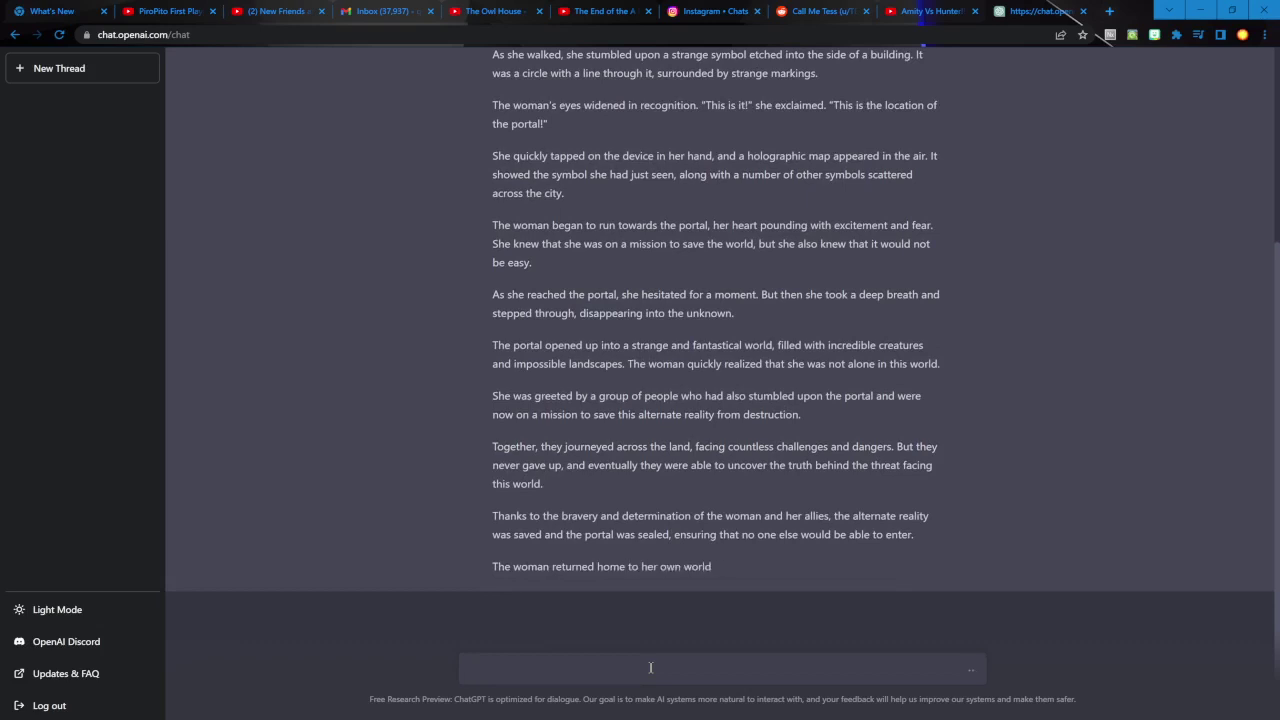
{"action": "type", "text": "Plan out a"}
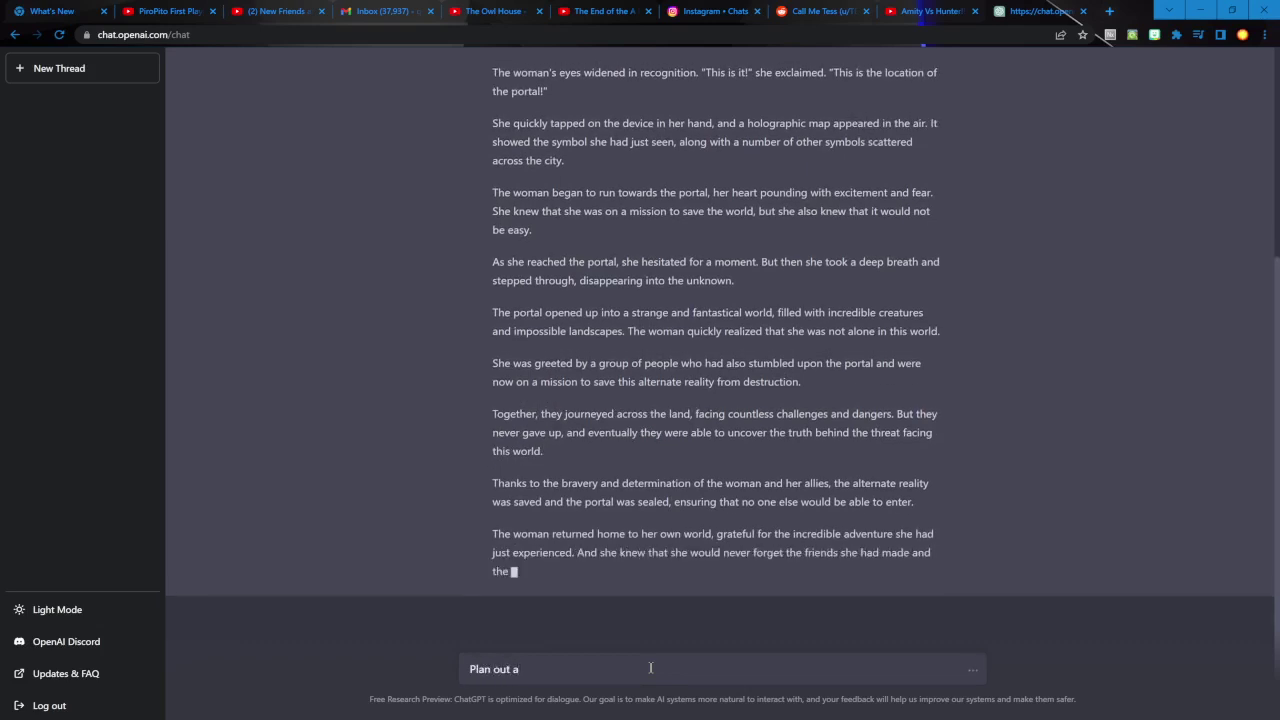
{"action": "key", "text": "BackSpace"}
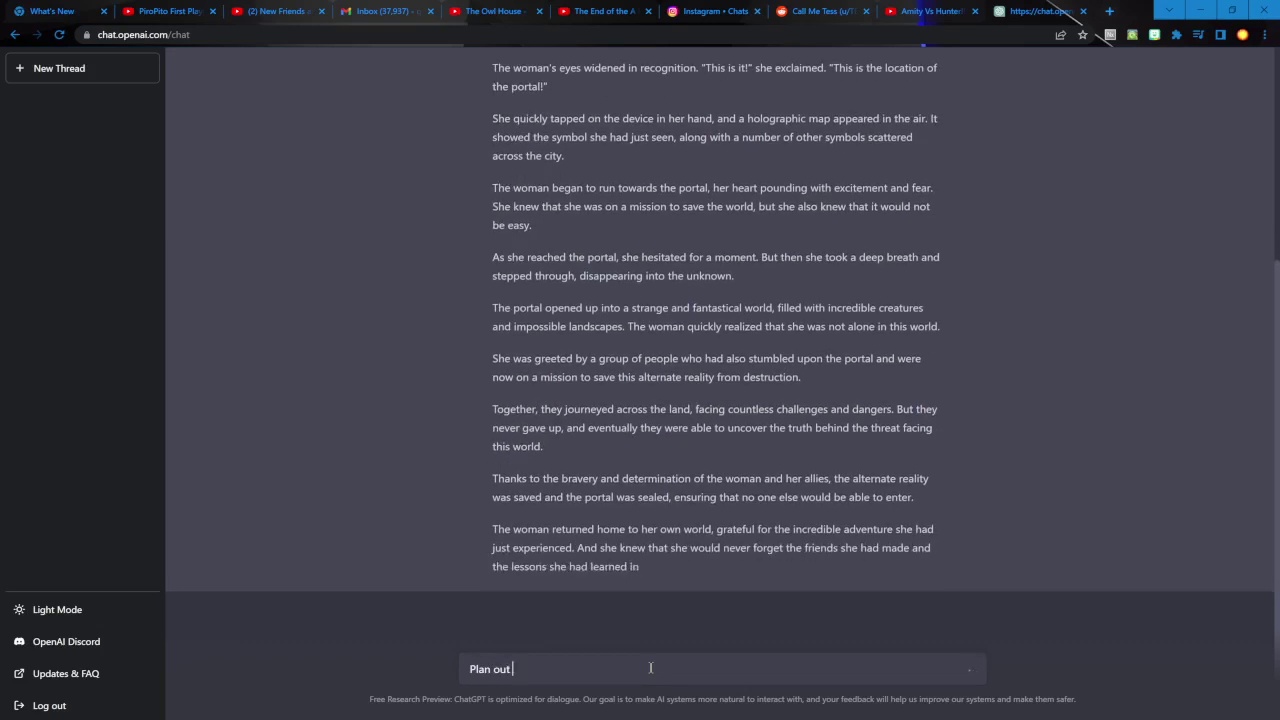
{"action": "type", "text": "the"}
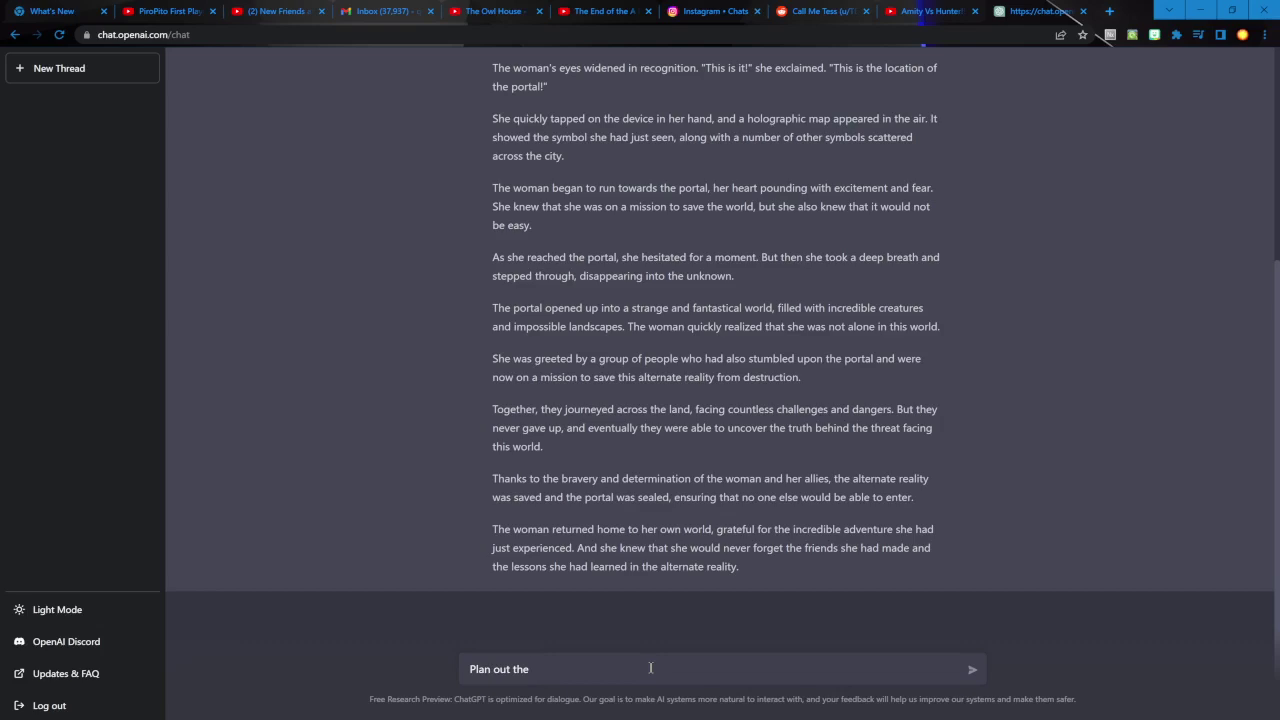
- Look through the generated ARG story from its opening paragraph to its ending
{"action": "scroll", "coordinate": [645, 440], "scroll_direction": "up", "scroll_amount": 3}
{"action": "scroll", "coordinate": [643, 330], "scroll_direction": "down", "scroll_amount": 3}
{"action": "scroll", "coordinate": [635, 318], "scroll_direction": "up", "scroll_amount": 1}
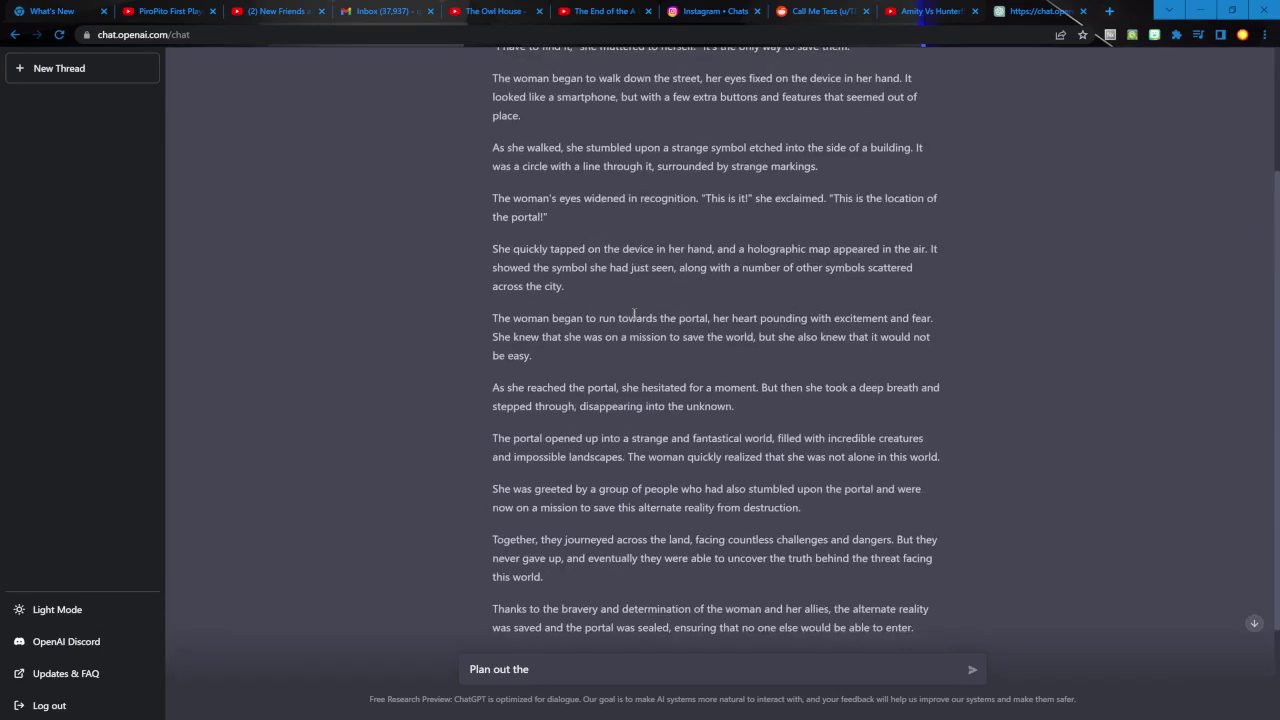
{"action": "scroll", "coordinate": [634, 313], "scroll_direction": "up", "scroll_amount": 2}
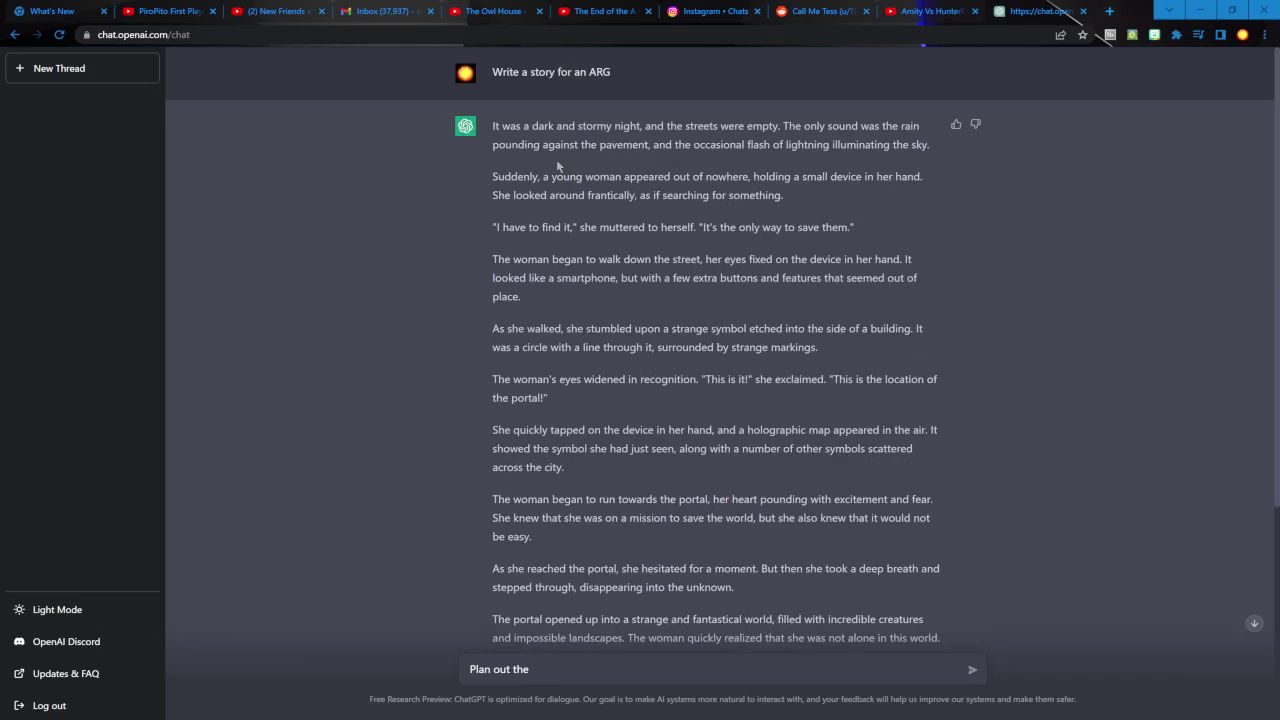
{"action": "scroll", "coordinate": [556, 159], "scroll_direction": "down", "scroll_amount": 4}
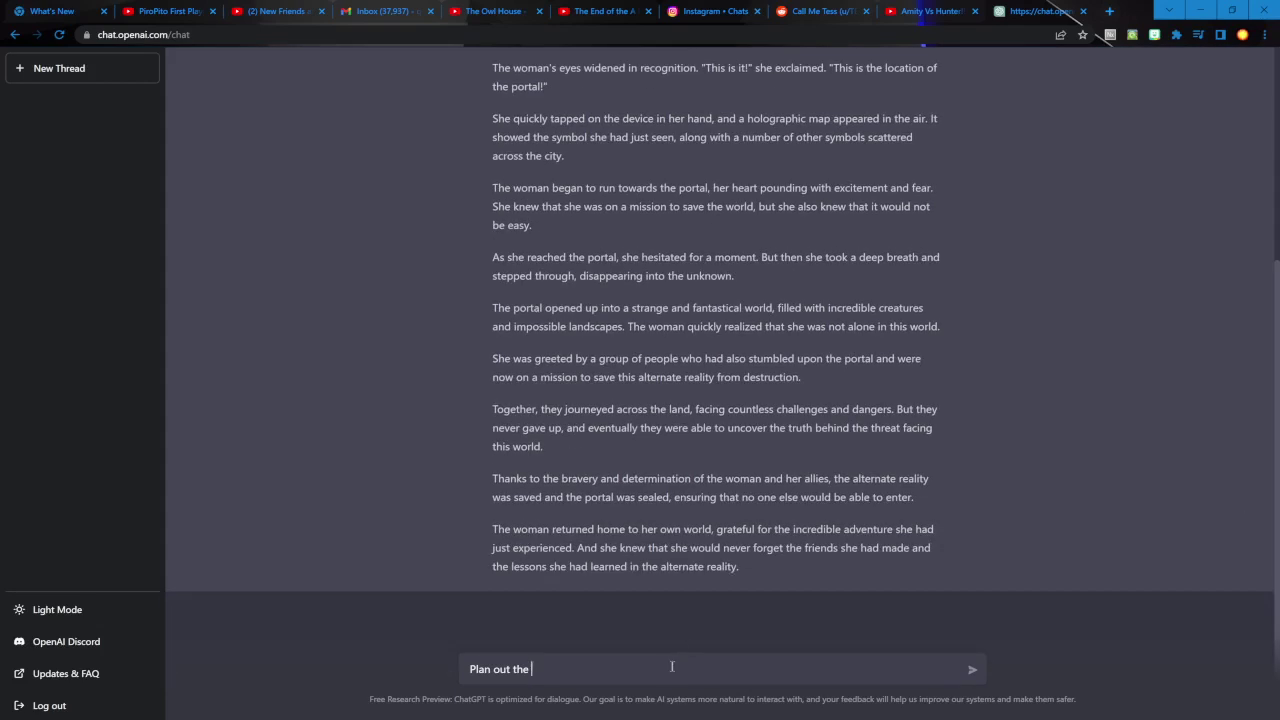
{"action": "type", "text": "structure of anapp"}
{"action": "key", "text": "ctrl+BackSpace"}
{"action": "key", "text": "ctrl+BackSpace"}
{"action": "key", "text": "ctrl+BackSpace"}
{"action": "key", "text": "ctrl+BackSpace"}
{"action": "key", "text": "ctrl+BackSpace"}
{"action": "key", "text": "ctrl+BackSpace"}
{"action": "key", "text": "ctrl+BackSpace"}
- Submit the follow-up prompt "Come up with puzzles for an ARG" in the same thread
{"action": "type", "text": "Come up with puzzles for an A"}
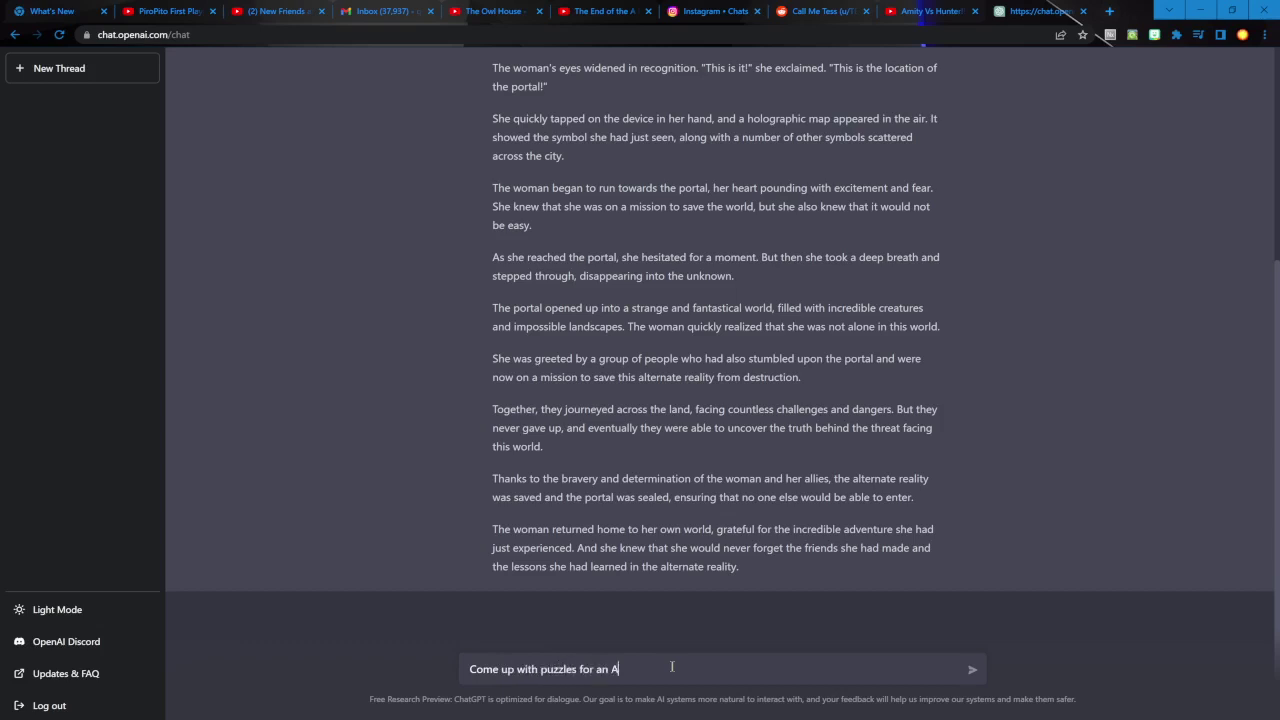
{"action": "type", "text": "RG"}
{"action": "key", "text": "Return"}
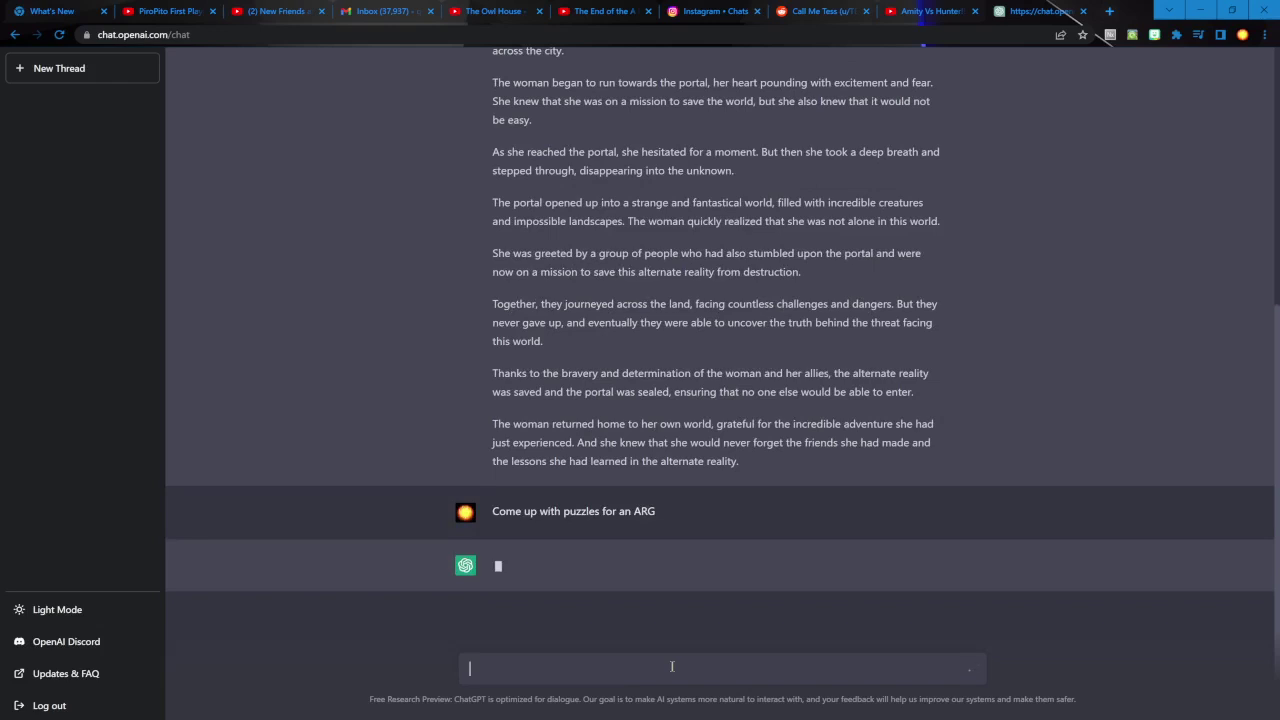
- Read the first two ARG puzzles, highlighting the whole first puzzle and the second one's portal location and riddle passages
{"action": "left_click_drag", "start_coordinate": [395, 699], "coordinate": [660, 704]}
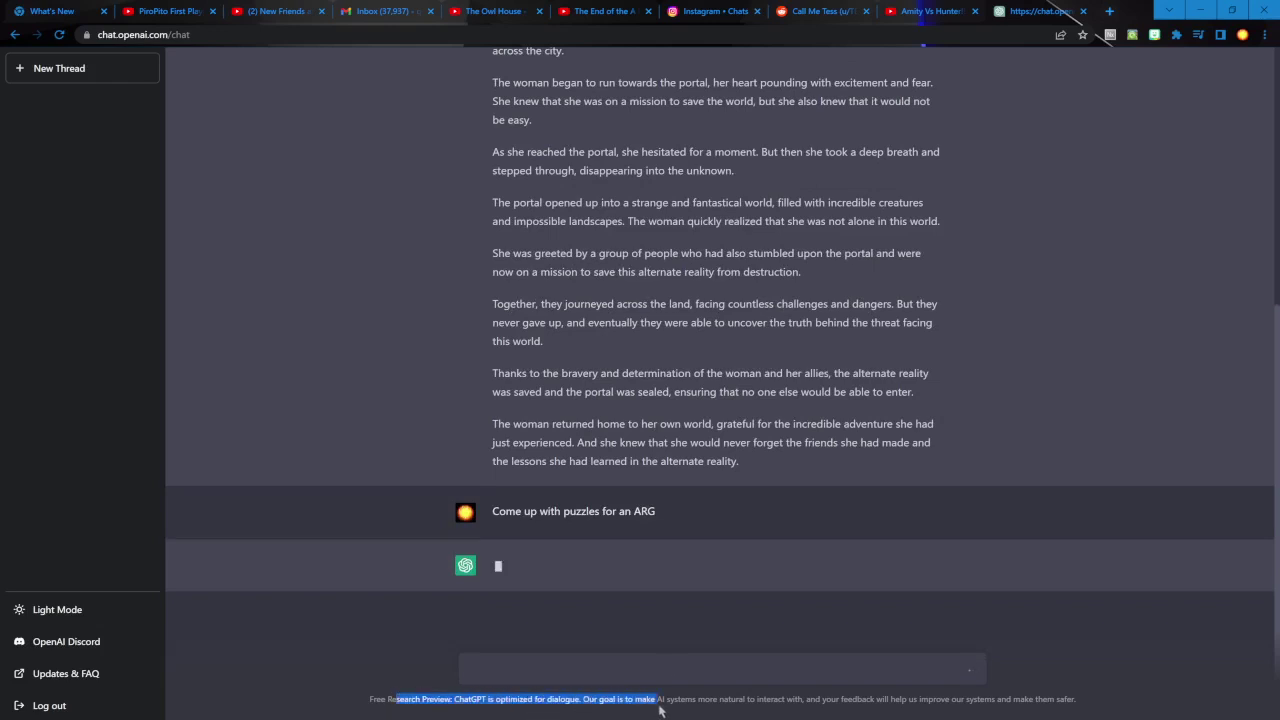
{"action": "left_click", "coordinate": [668, 645]}
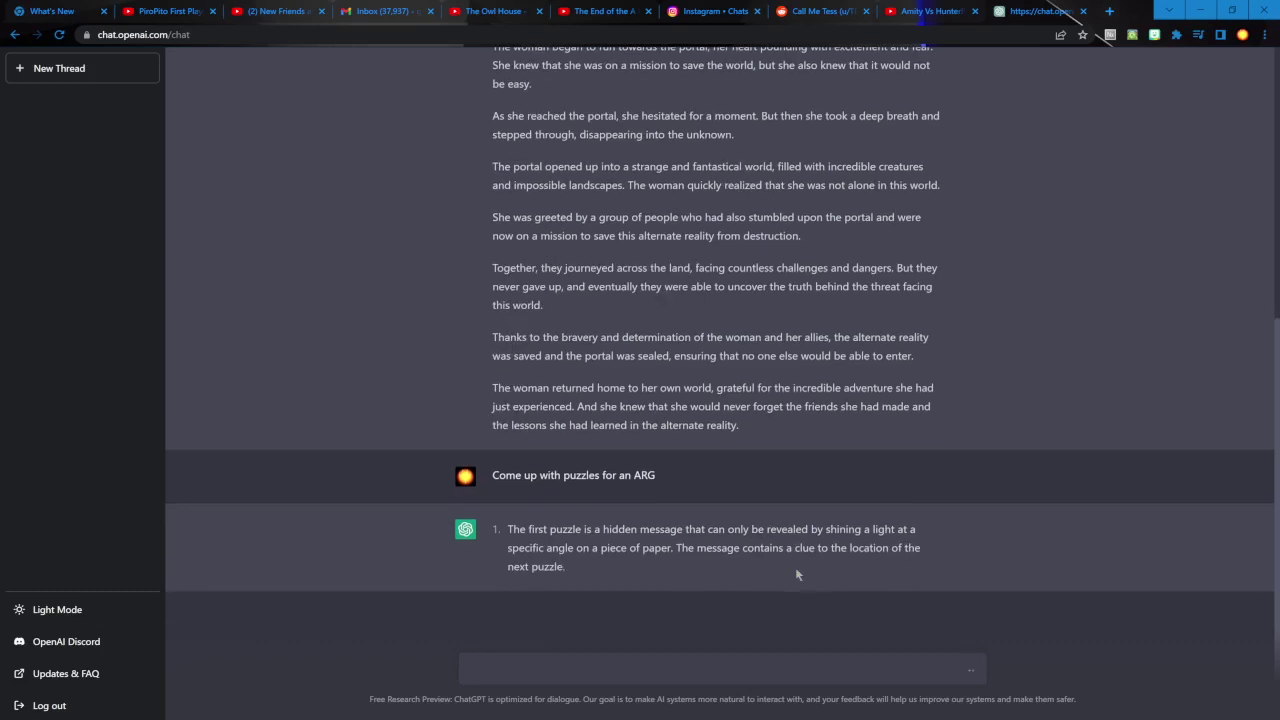
{"action": "triple_click", "coordinate": [507, 493]}
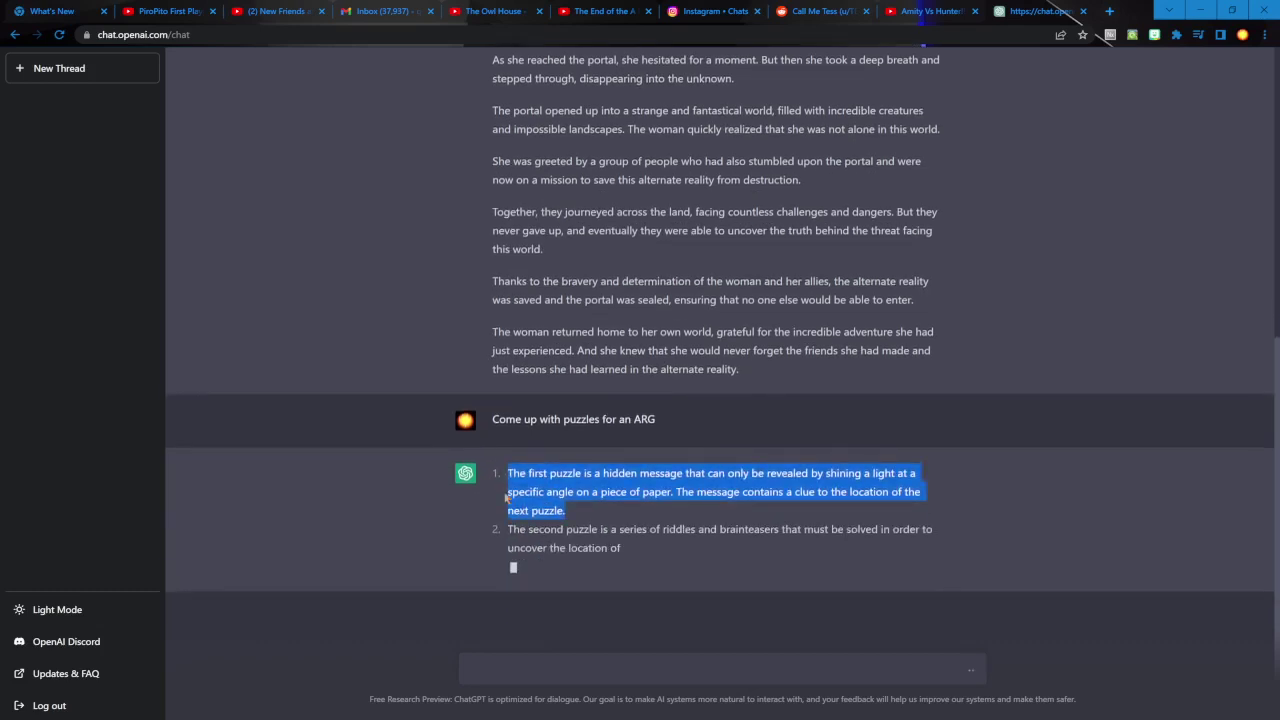
{"action": "triple_click", "coordinate": [584, 525]}
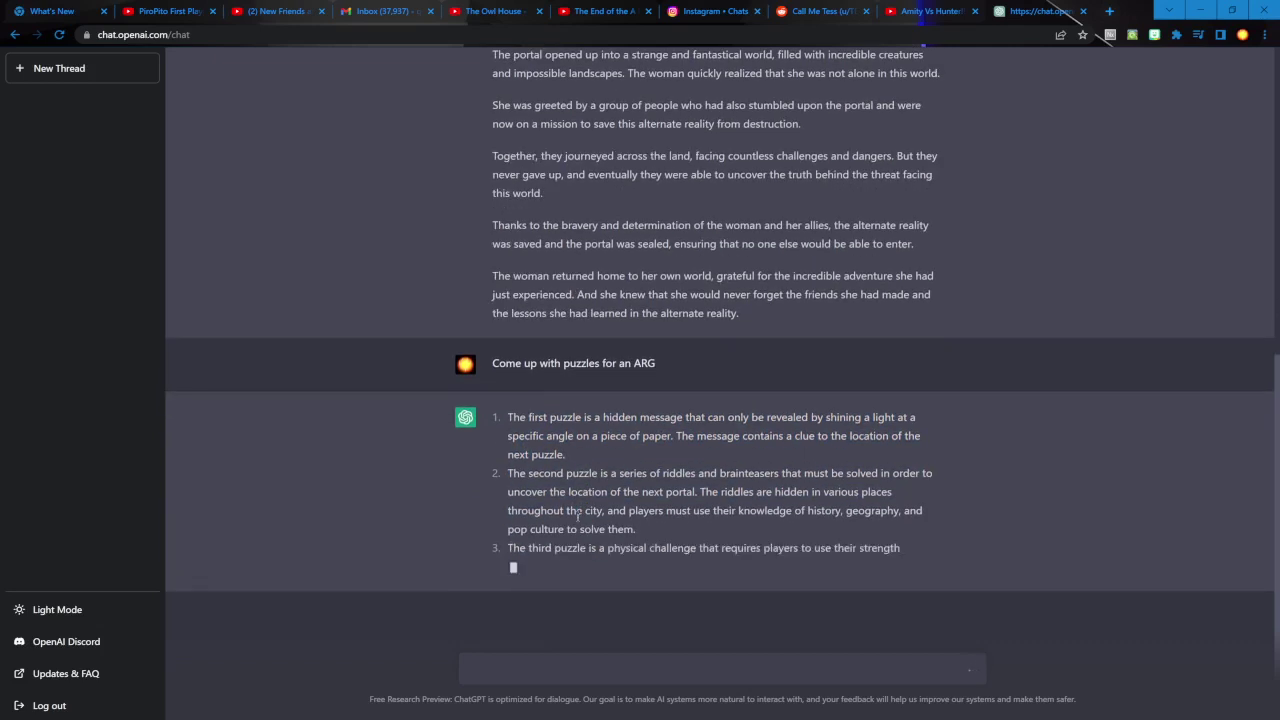
{"action": "left_click_drag", "start_coordinate": [660, 496], "coordinate": [562, 472]}
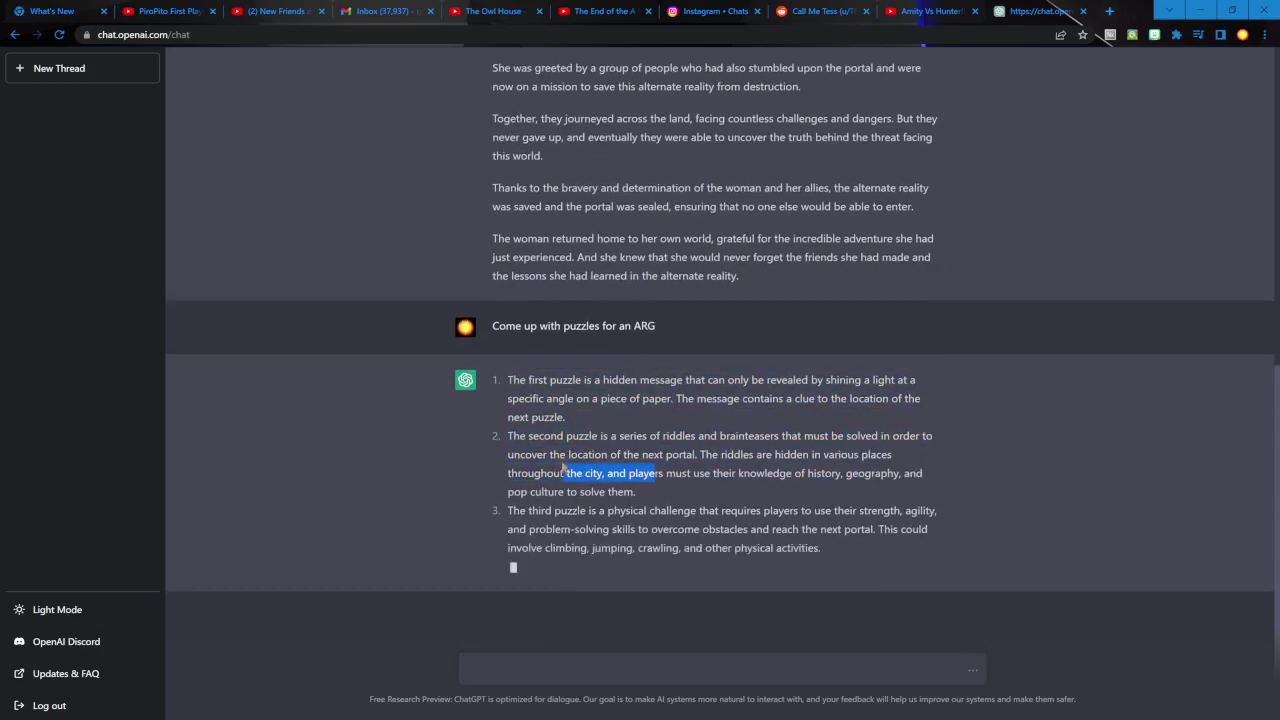
{"action": "left_click_drag", "start_coordinate": [568, 436], "coordinate": [683, 433]}
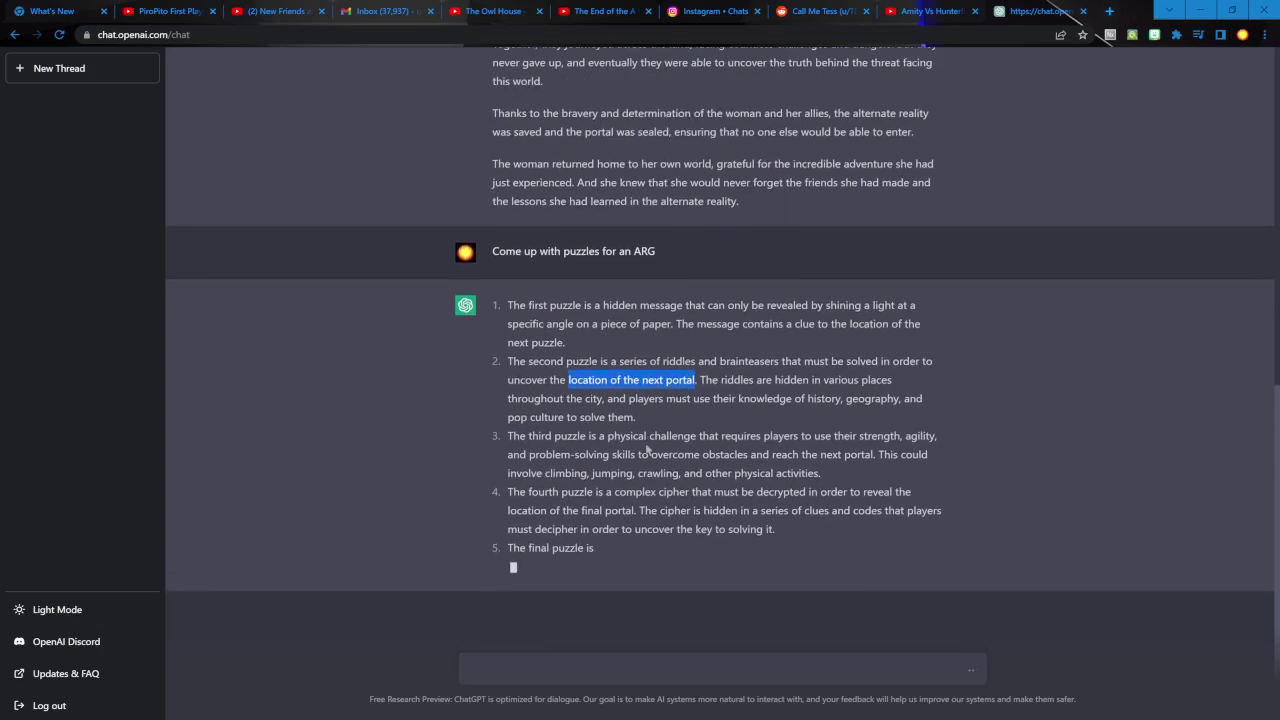
{"action": "left_click_drag", "start_coordinate": [663, 398], "coordinate": [694, 391]}
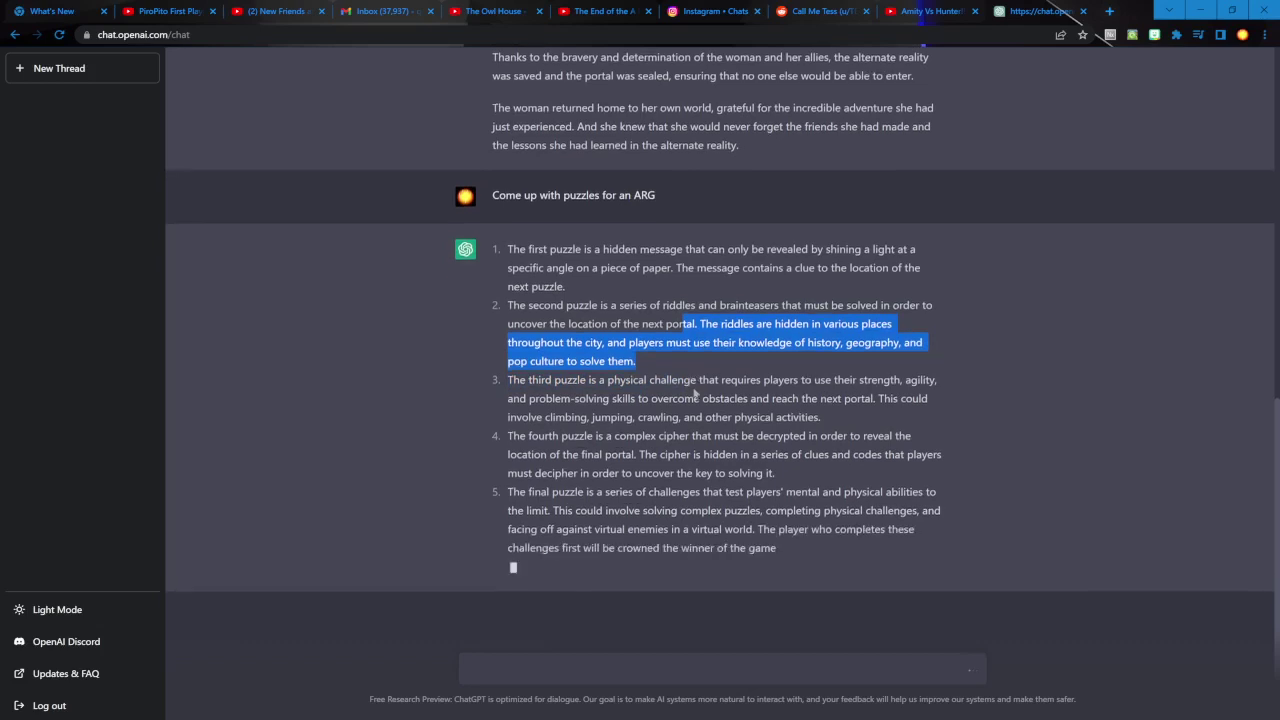
- Reread the first puzzle's hidden message description and highlight the third puzzle about the physical challenge
{"action": "left_click", "coordinate": [694, 397]}
{"action": "left_click_drag", "start_coordinate": [572, 287], "coordinate": [550, 268]}
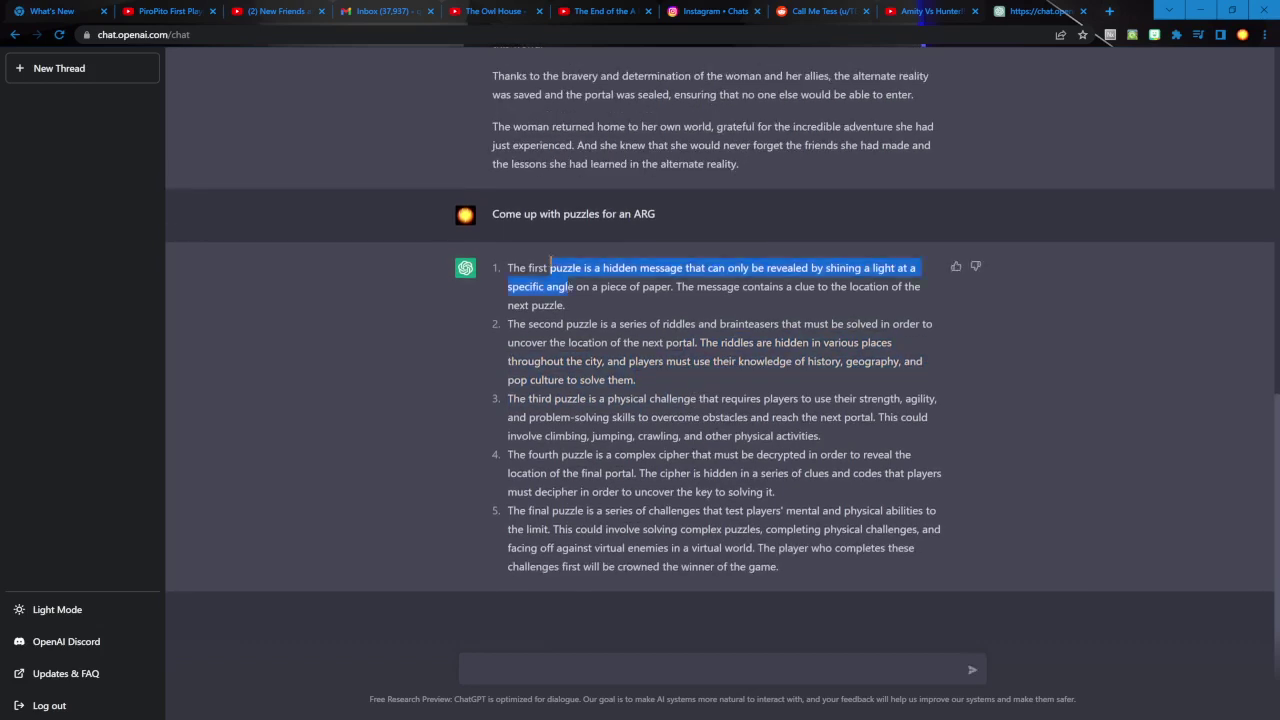
{"action": "left_click_drag", "start_coordinate": [642, 287], "coordinate": [657, 312]}
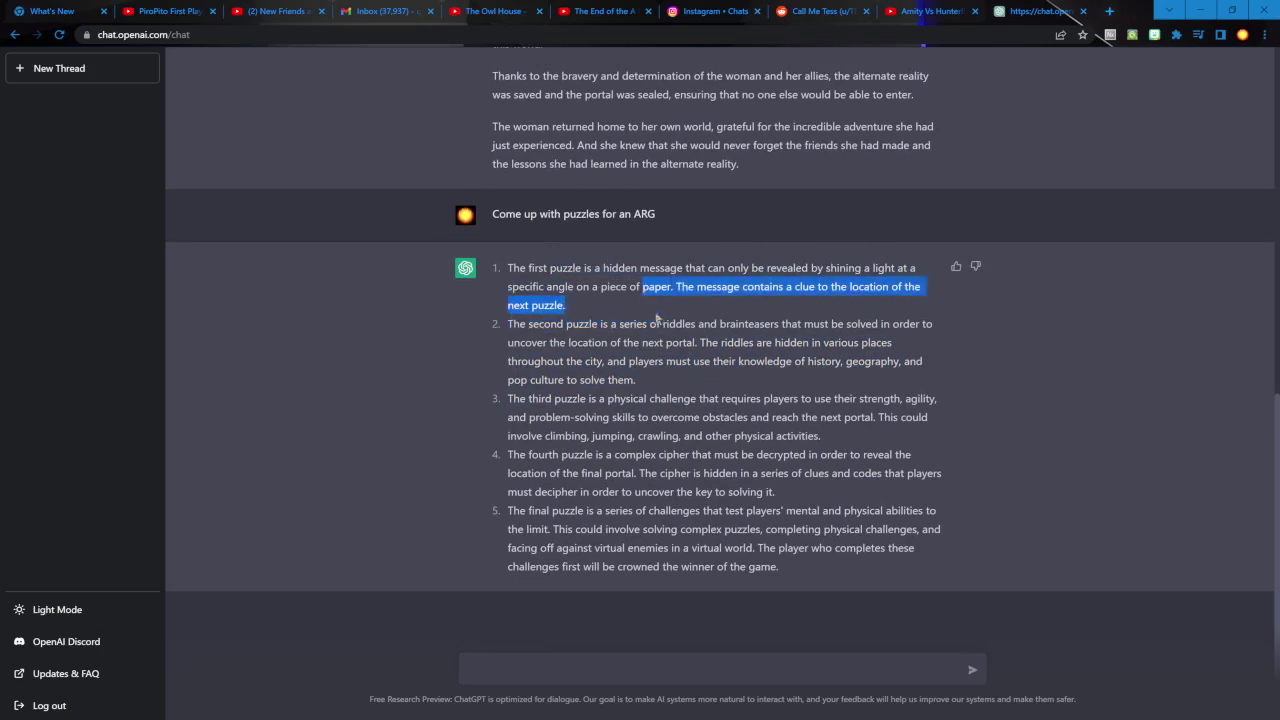
{"action": "left_click", "coordinate": [630, 431]}
{"action": "double_click", "coordinate": [630, 431]}
{"action": "left_click", "coordinate": [594, 431]}
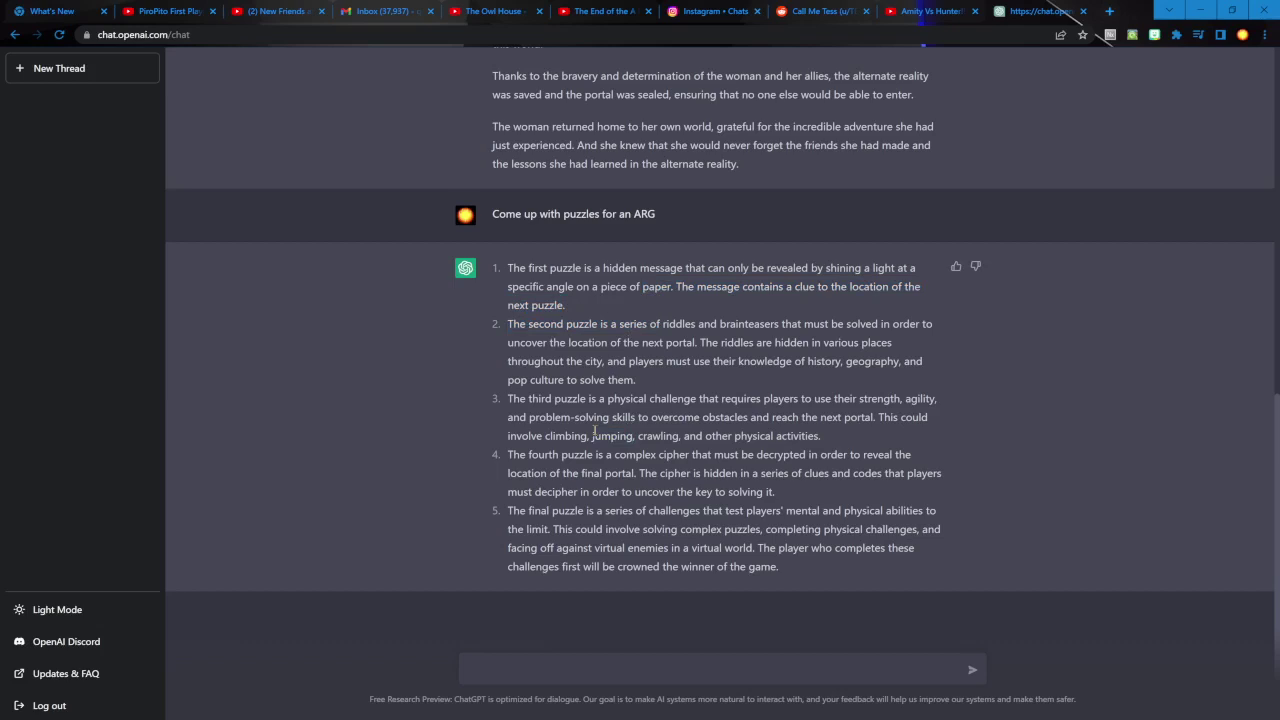
{"action": "triple_click", "coordinate": [594, 431]}
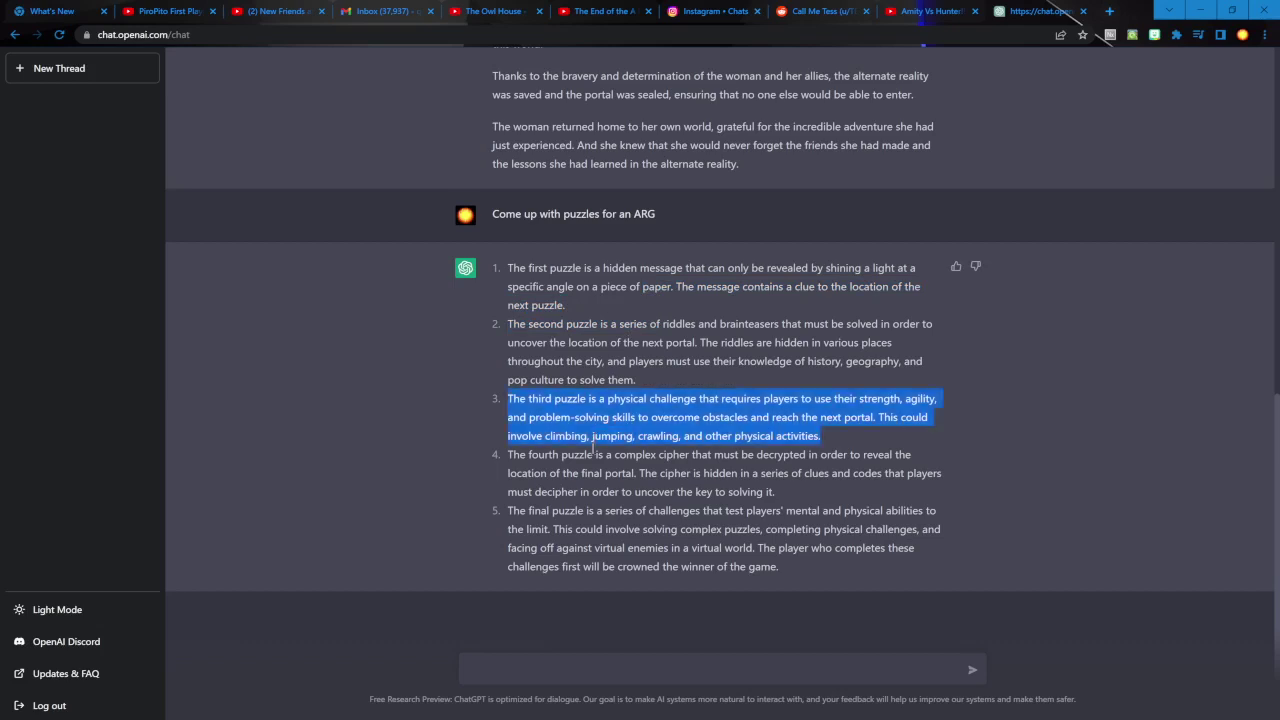
{"action": "left_click", "coordinate": [594, 464]}
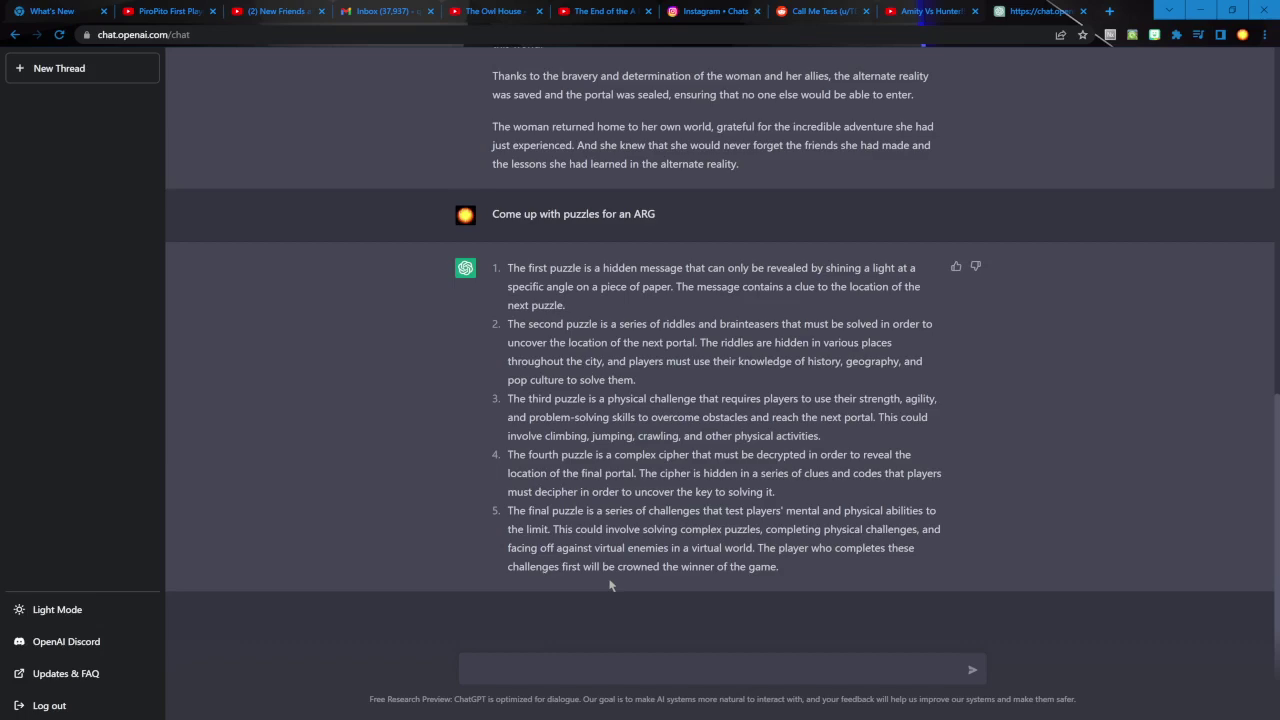
- Review the whole ARG thread, comparing the story with the list of puzzles
{"action": "scroll", "coordinate": [655, 600], "scroll_direction": "up", "scroll_amount": 2}
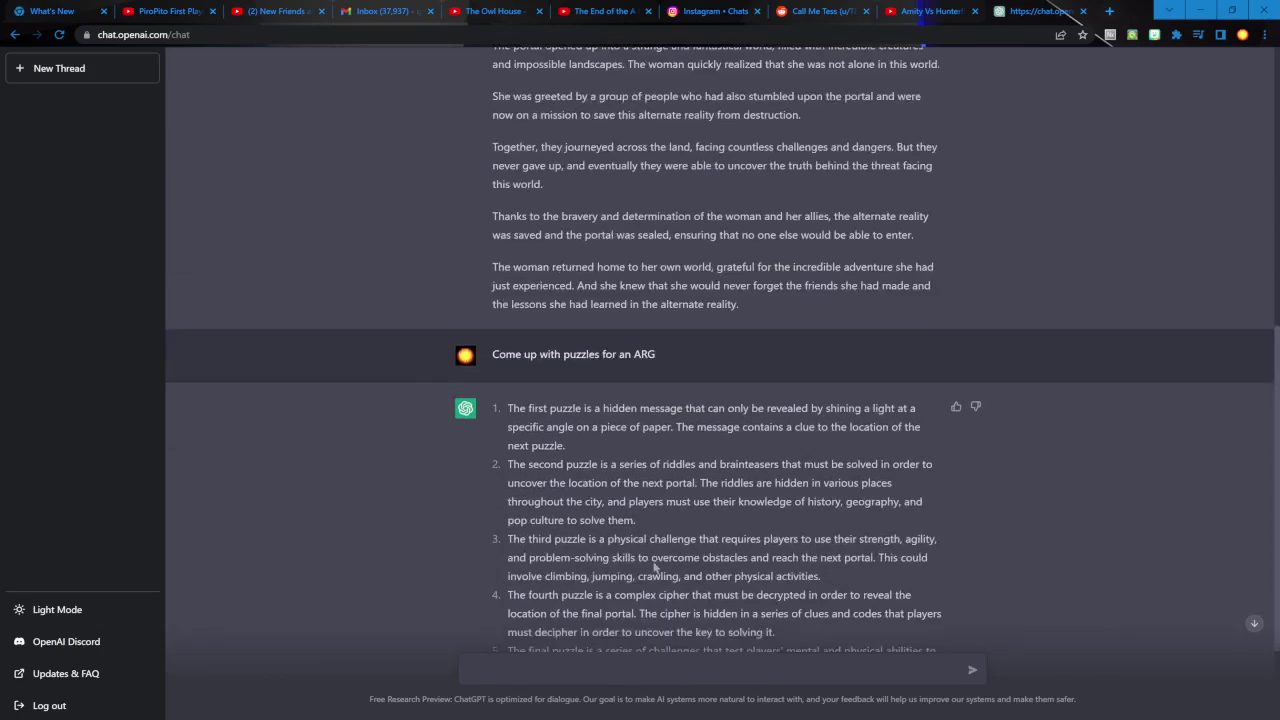
{"action": "scroll", "coordinate": [655, 566], "scroll_direction": "up", "scroll_amount": 8}
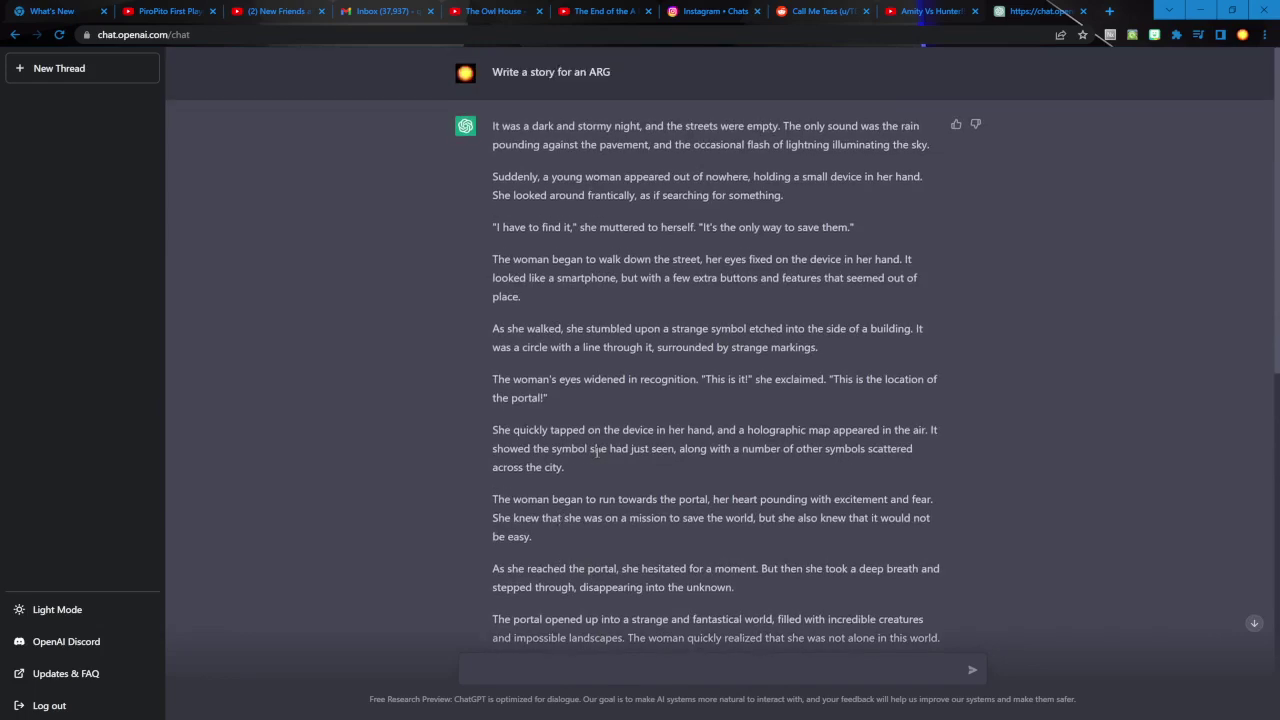
{"action": "scroll", "coordinate": [597, 451], "scroll_direction": "down", "scroll_amount": 8}
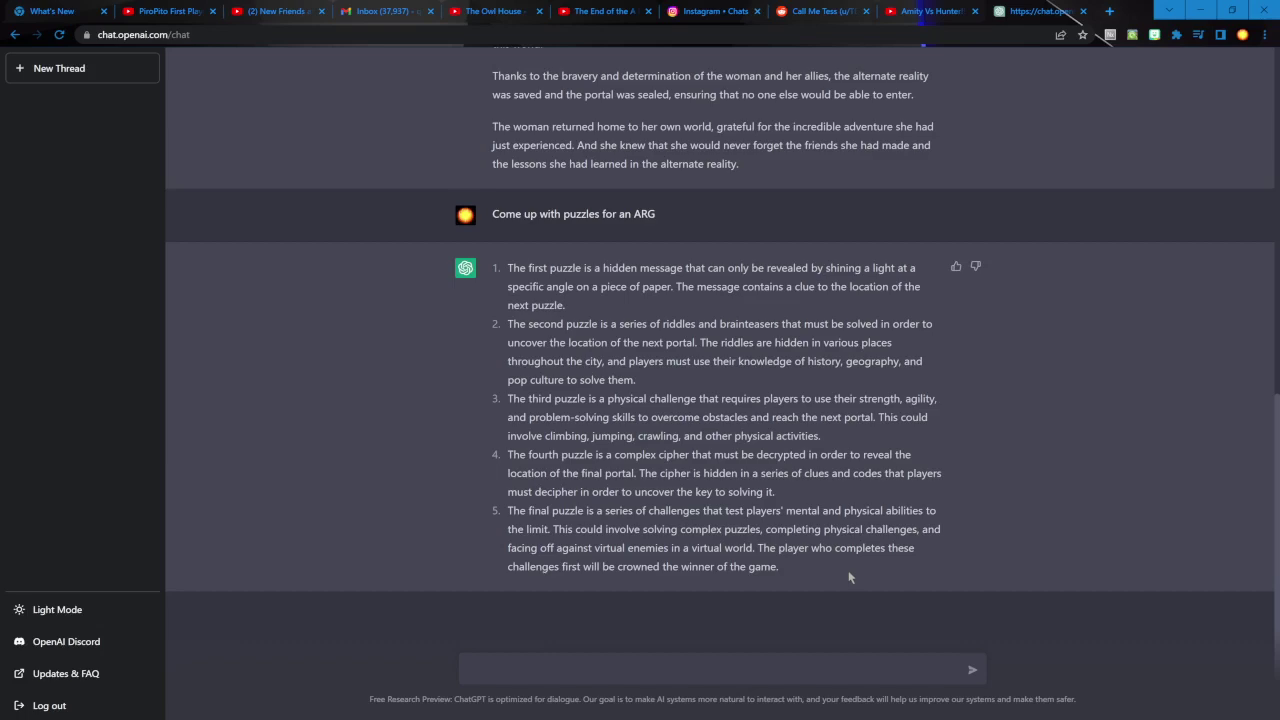
{"action": "scroll", "coordinate": [734, 333], "scroll_direction": "up", "scroll_amount": 4}
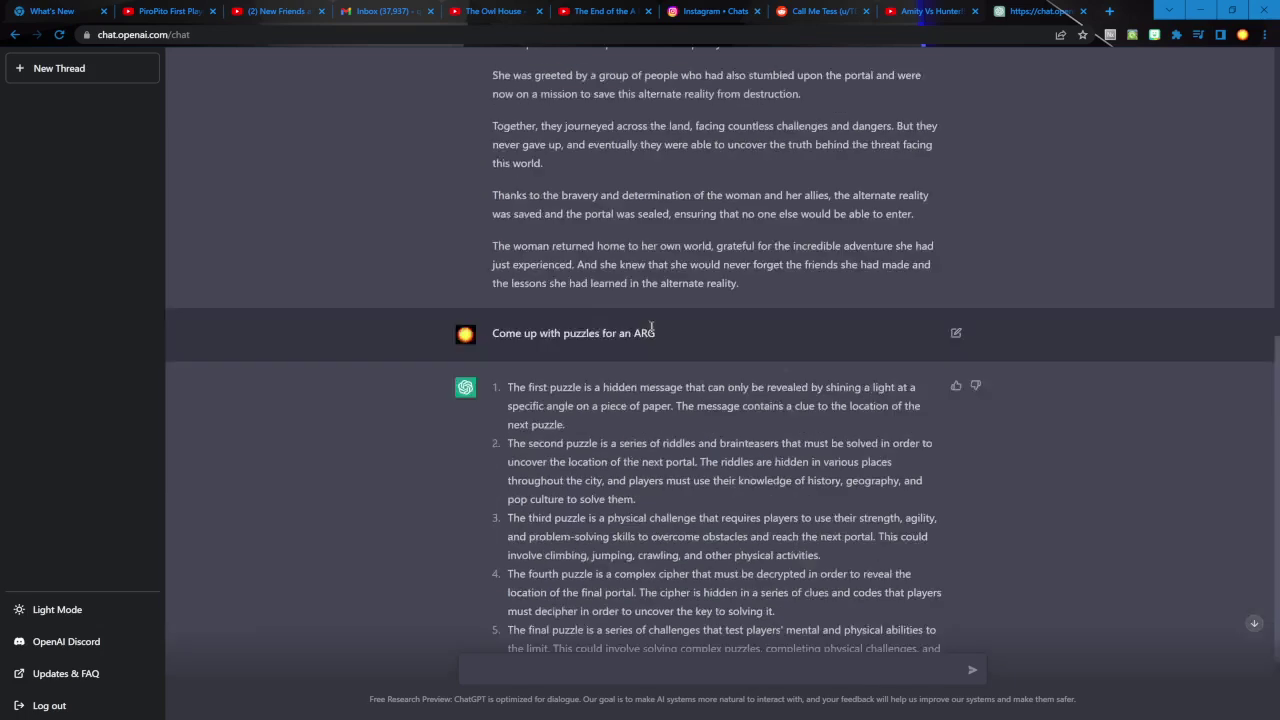
{"action": "scroll", "coordinate": [734, 333], "scroll_direction": "up", "scroll_amount": 3}
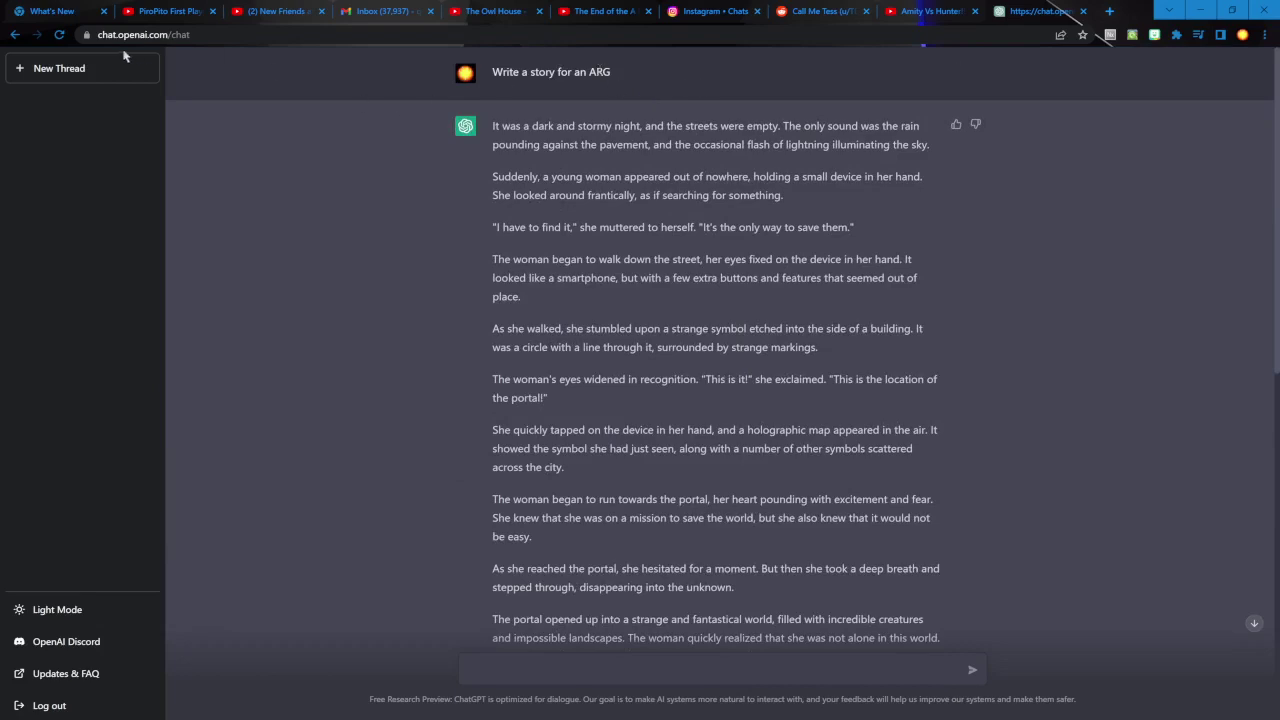
{"action": "scroll", "coordinate": [606, 398], "scroll_direction": "down", "scroll_amount": 10}
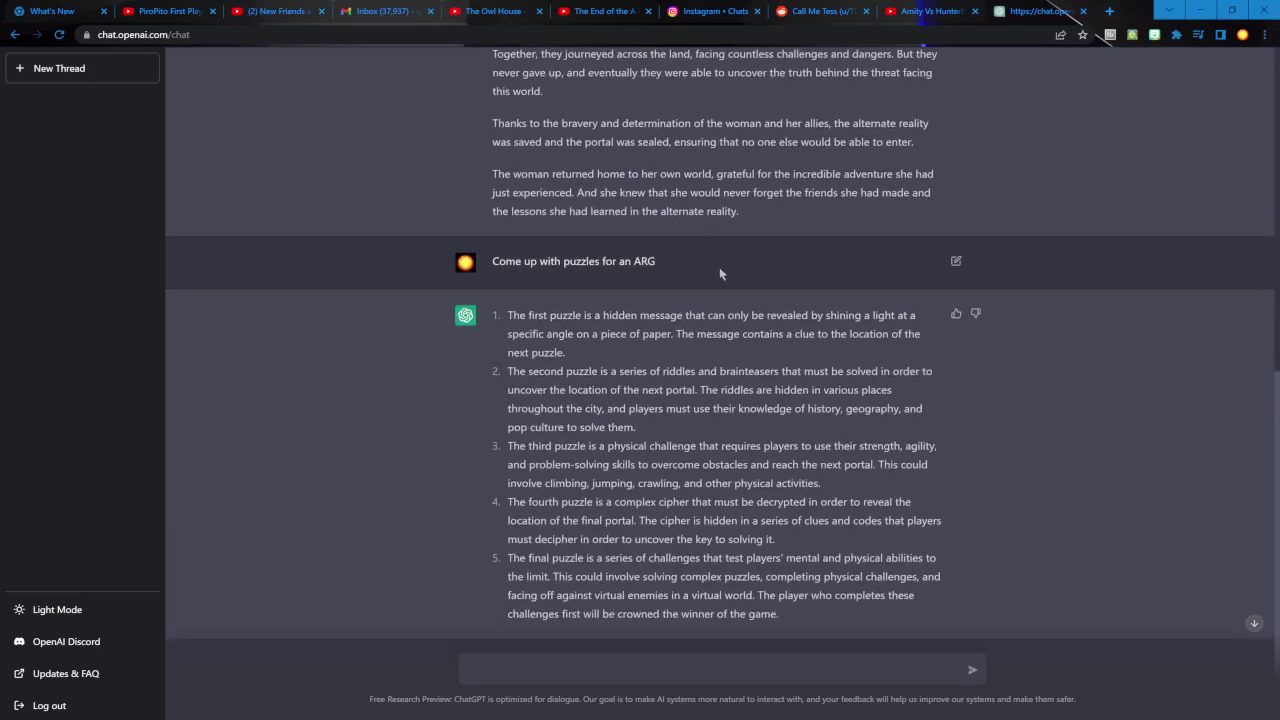
{"action": "scroll", "coordinate": [719, 267], "scroll_direction": "down", "scroll_amount": 1}
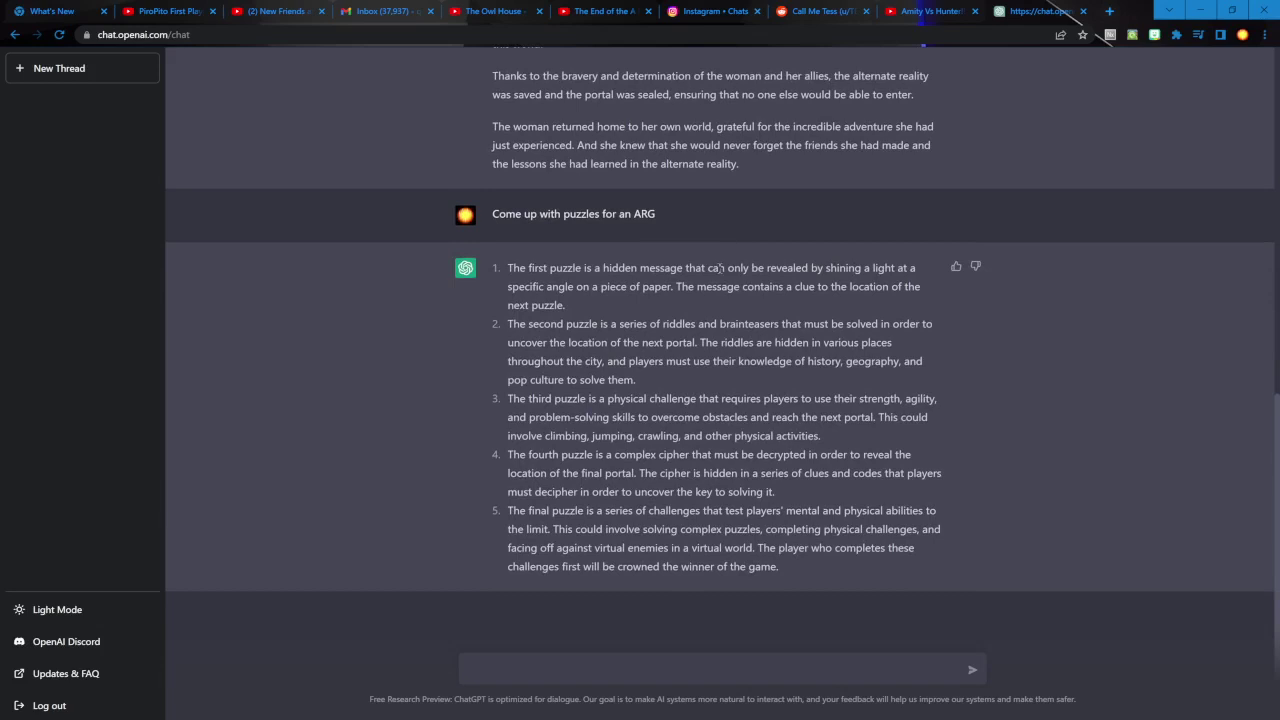
- Start a new thread and submit the prompt "Write a conclusion for a video showing off the capabilities of ChatGPT"
{"action": "left_click", "coordinate": [106, 67]}
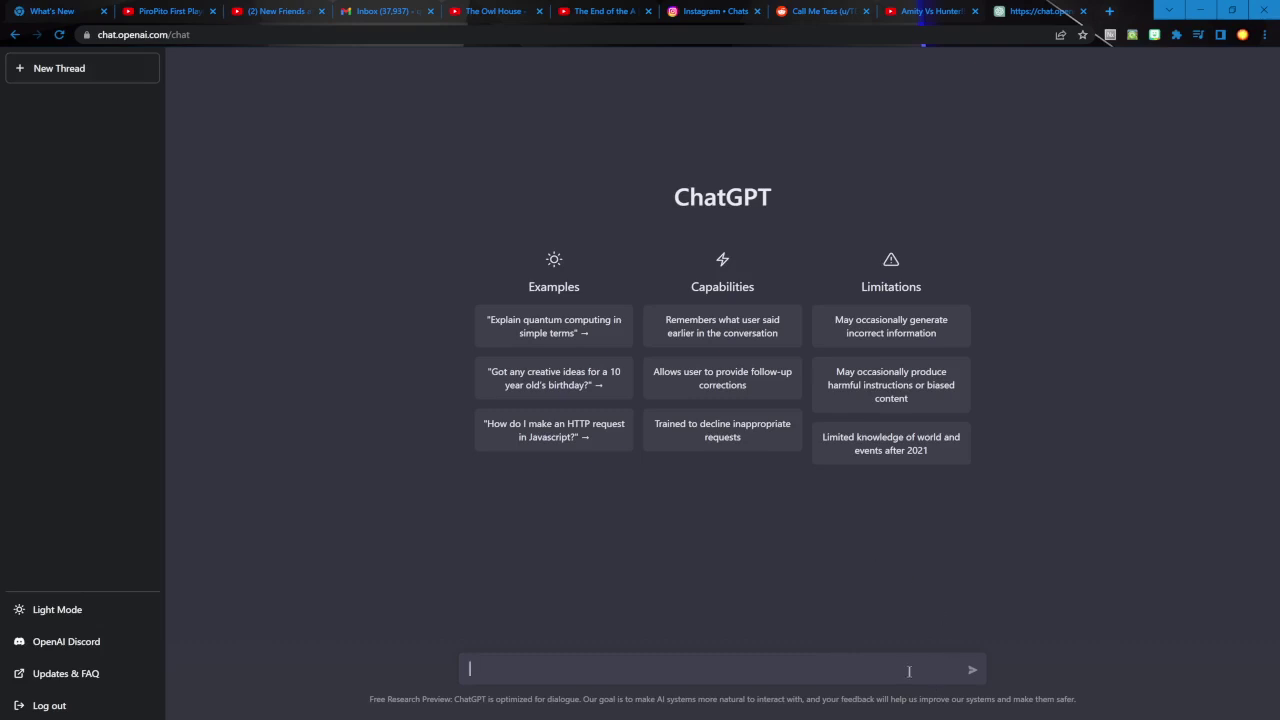
{"action": "type", "text": "Write a conclusion for a video showing of"}
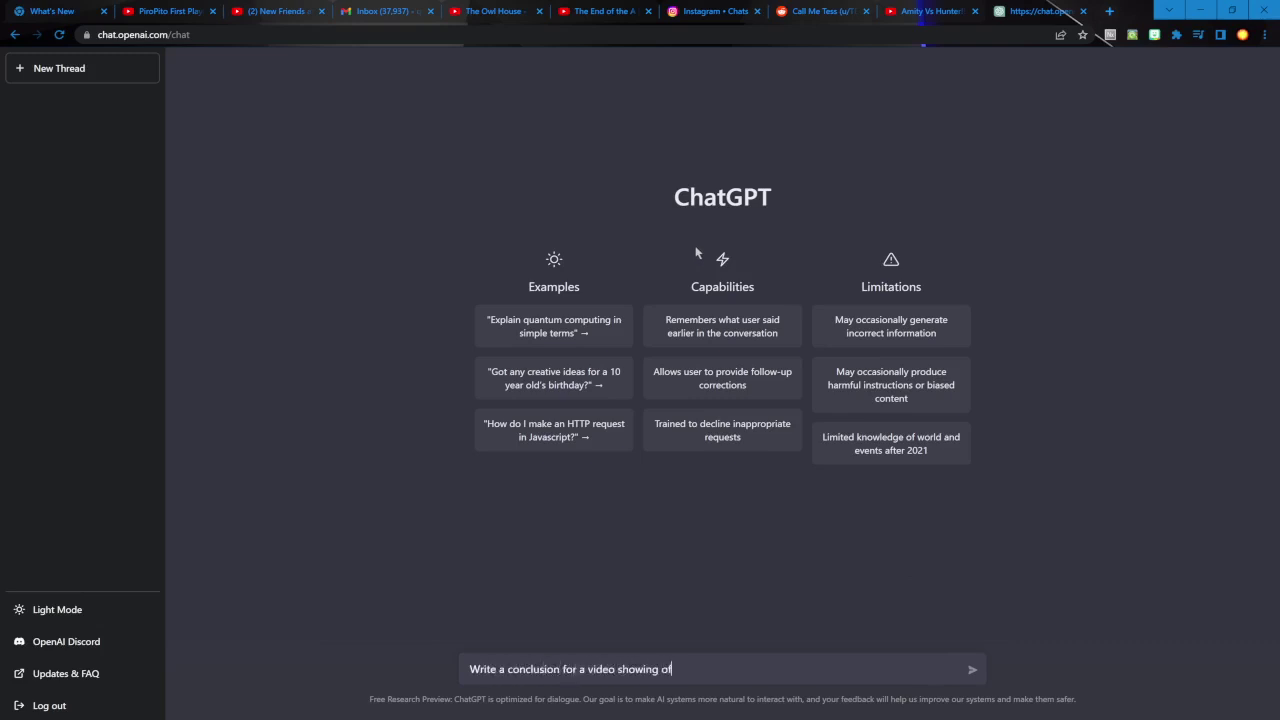
{"action": "type", "text": "f the capabilities of ChatGPT"}
{"action": "key", "text": "Return"}
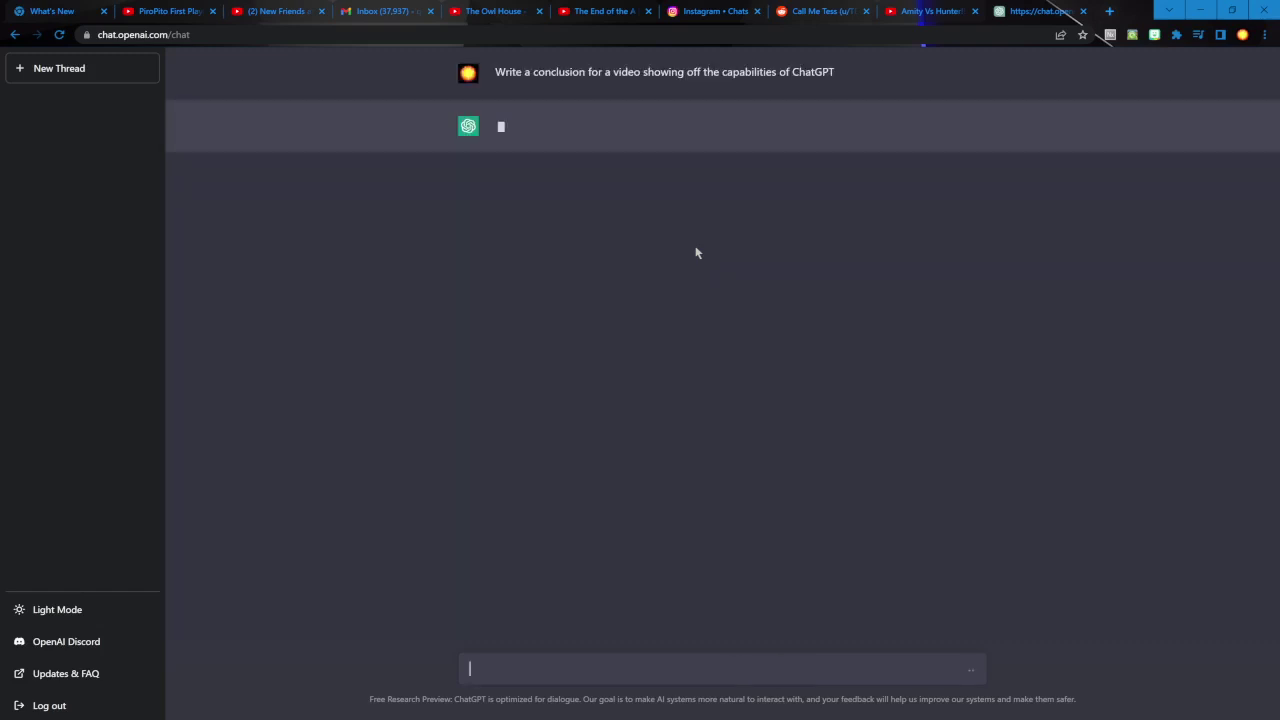